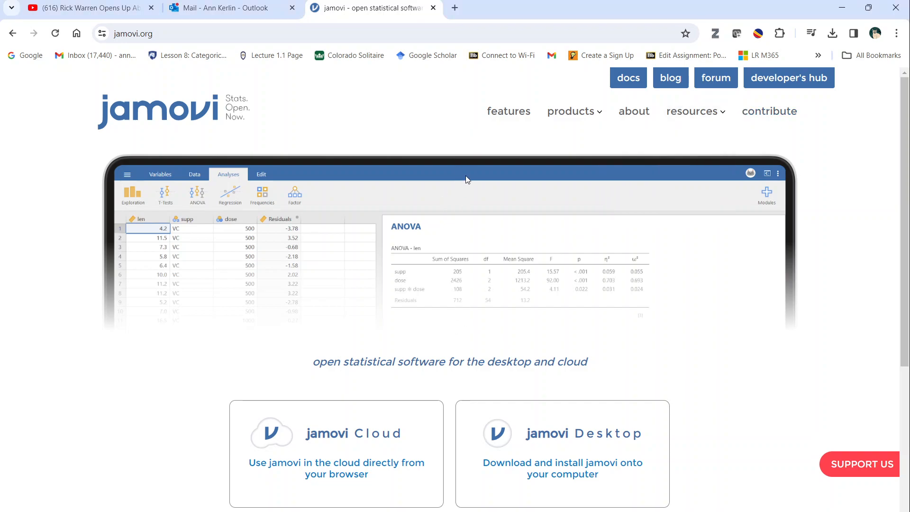
# Step: Open jamovi Cloud from the jamovi website and start a new cloud session with an empty data set
pyautogui.scroll(-1, 466, 179)
pyautogui.click(381, 377)
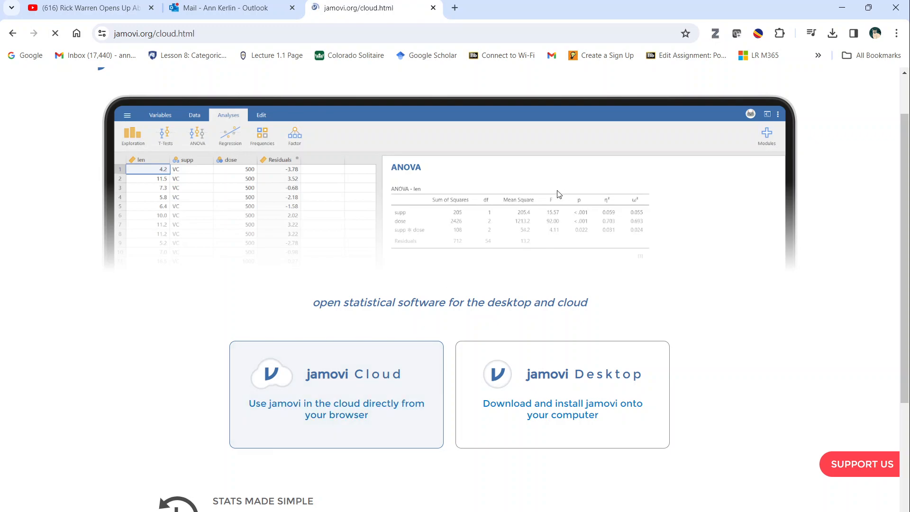
pyautogui.click(450, 419)
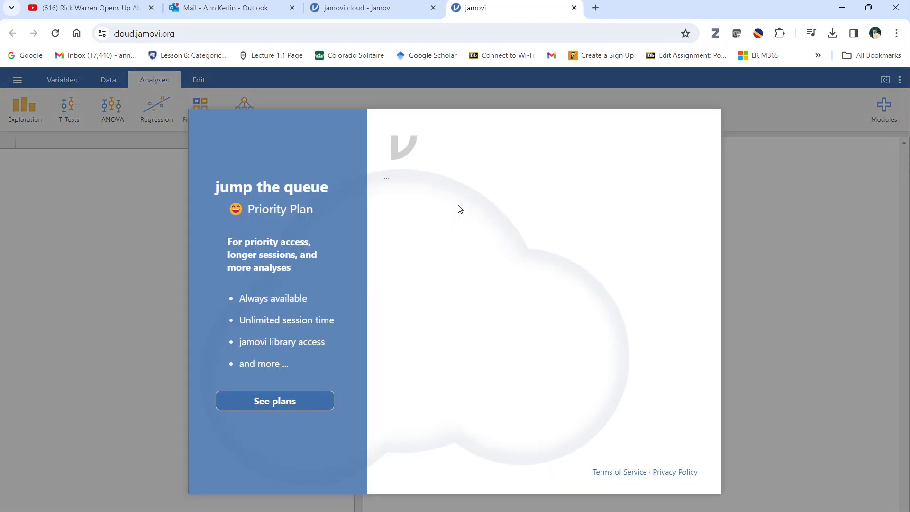
pyautogui.click(656, 469)
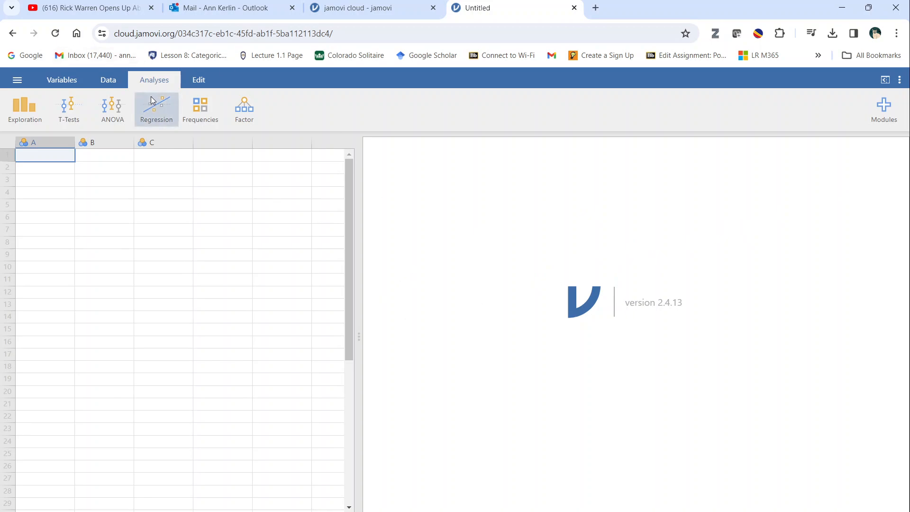
pyautogui.click(201, 80)
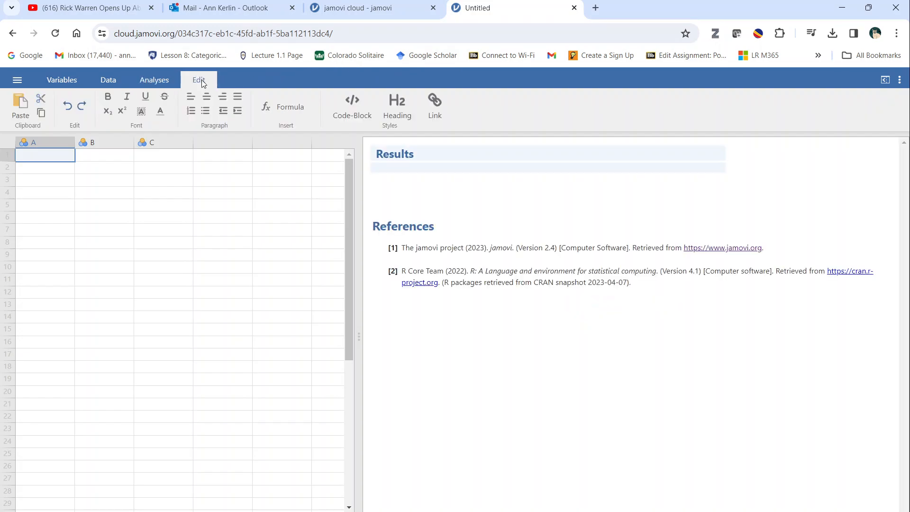
pyautogui.click(158, 80)
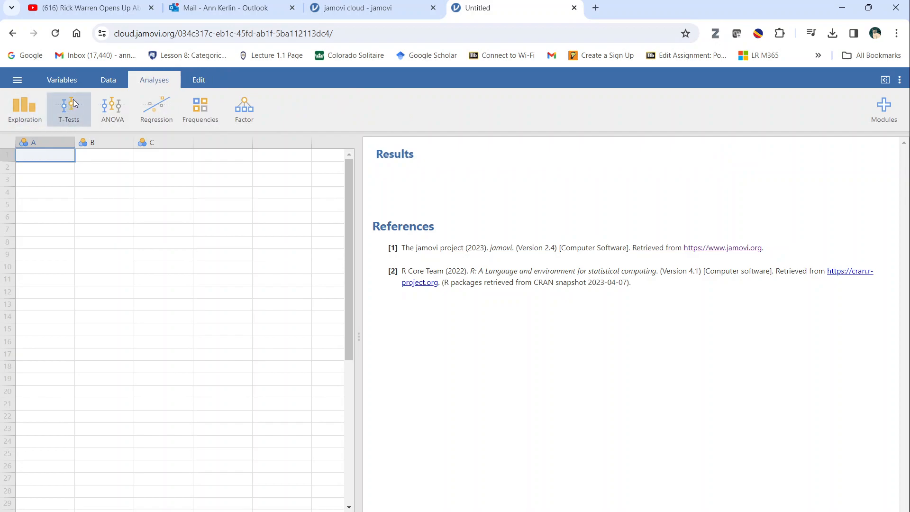
pyautogui.click(114, 84)
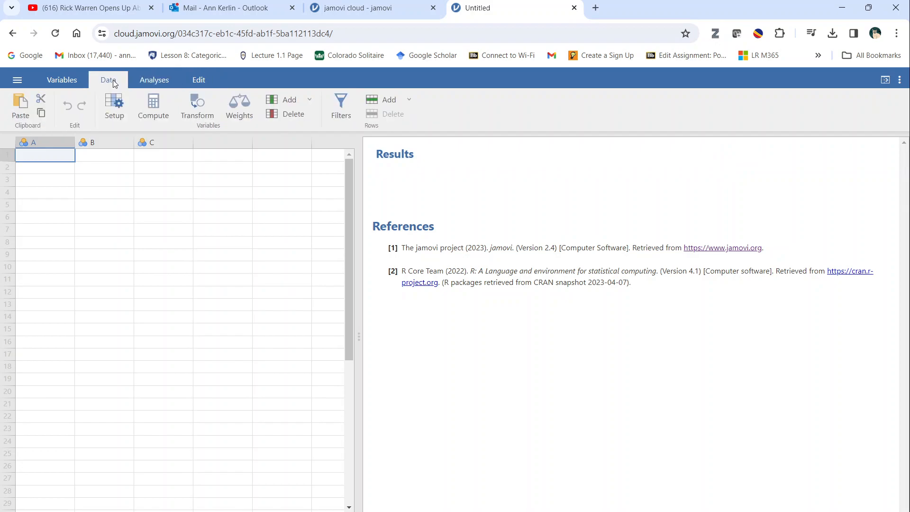
# Step: Open the settings of data variable A in the variable list and rename it as ID
pyautogui.click(67, 81)
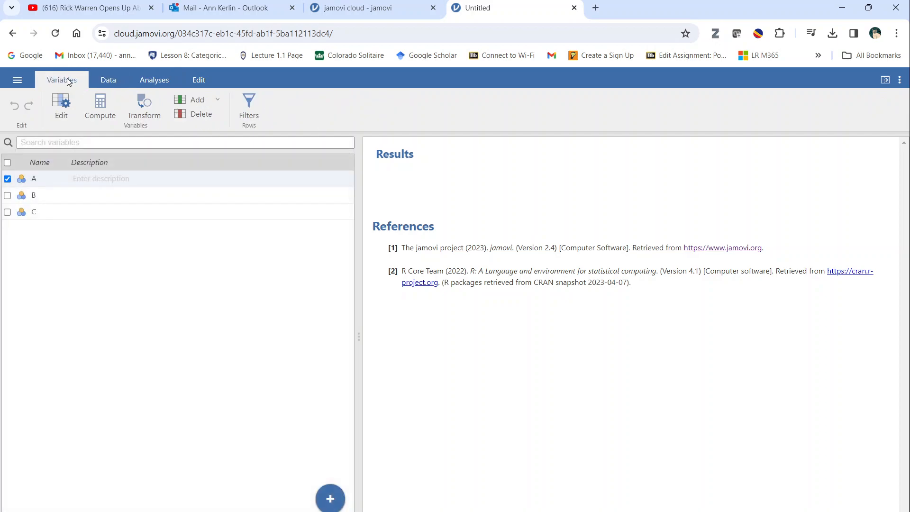
pyautogui.click(32, 180)
pyautogui.doubleClick(22, 184)
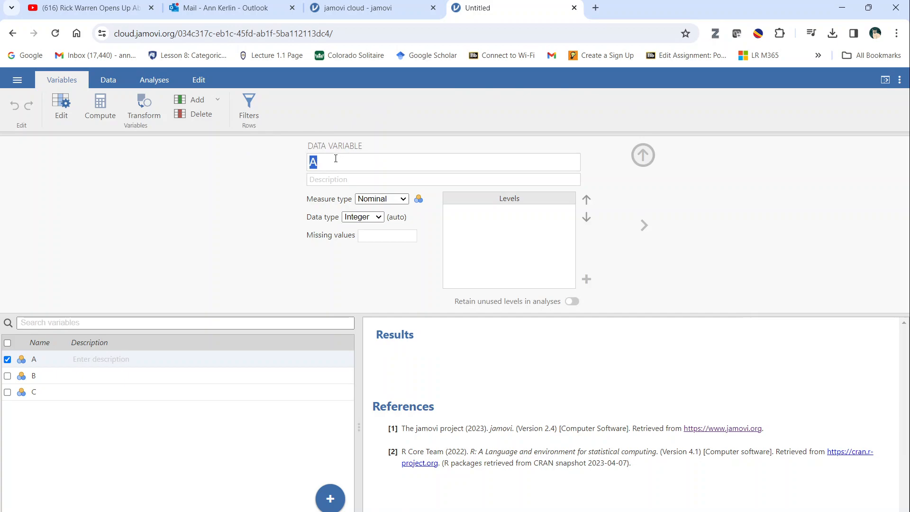
pyautogui.write('ID')
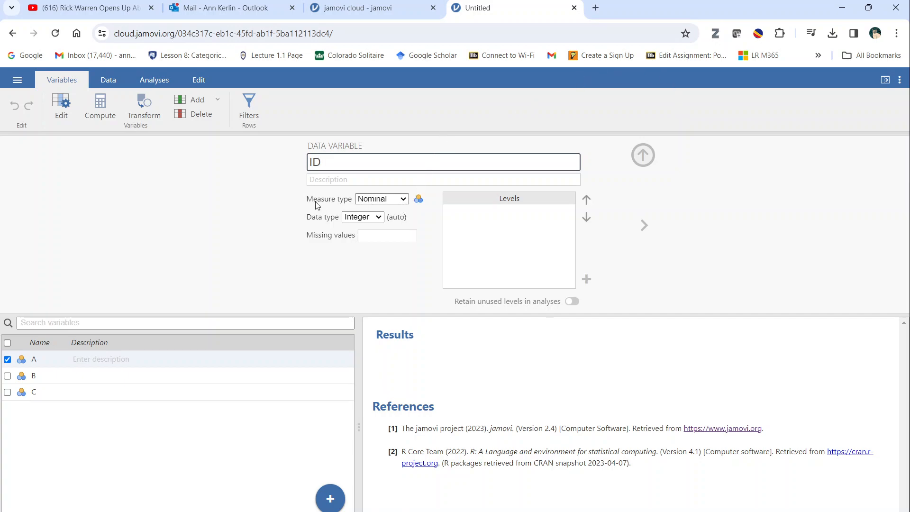
pyautogui.click(403, 201)
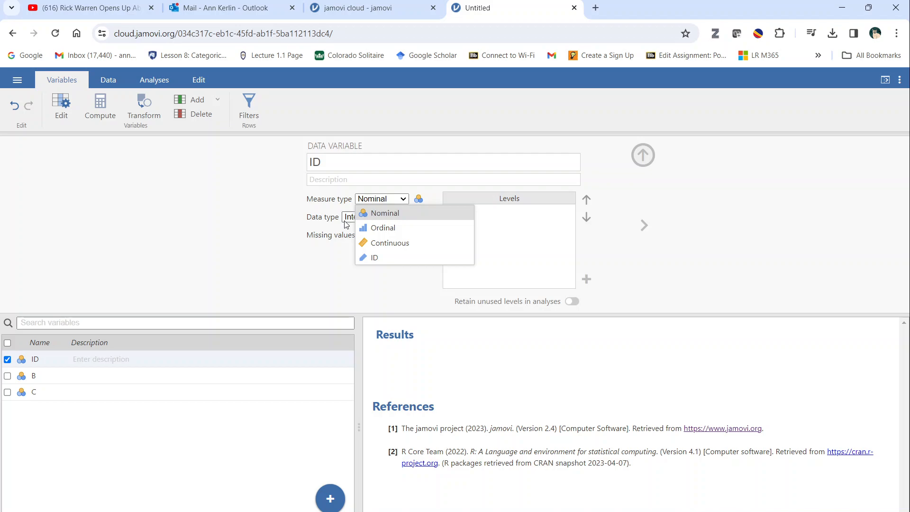
pyautogui.click(298, 239)
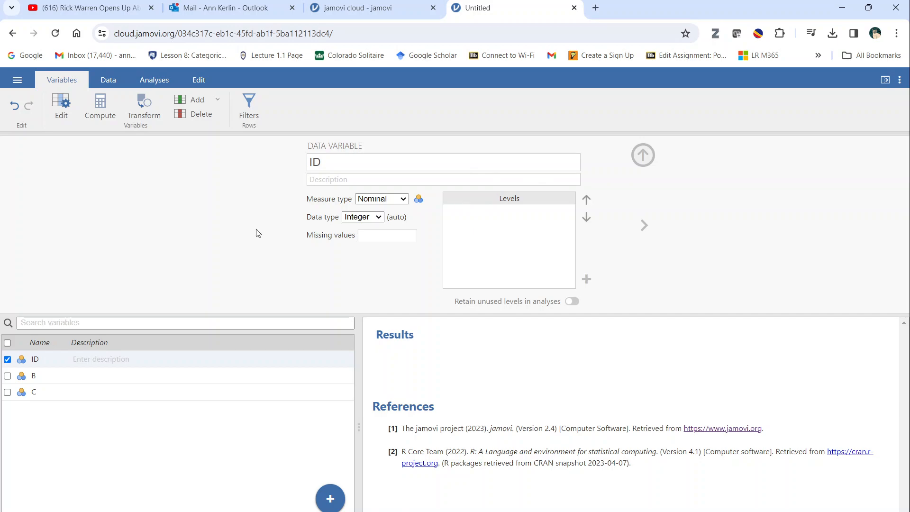
# Step: Rename variable B as Learnexp and set its measure type to Ordinal
pyautogui.click(18, 377)
pyautogui.click(380, 160)
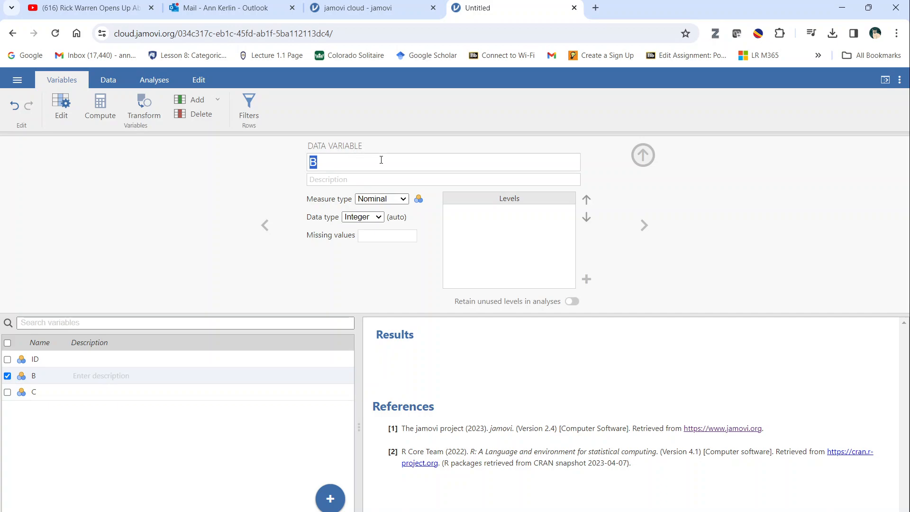
pyautogui.write('Learnexp')
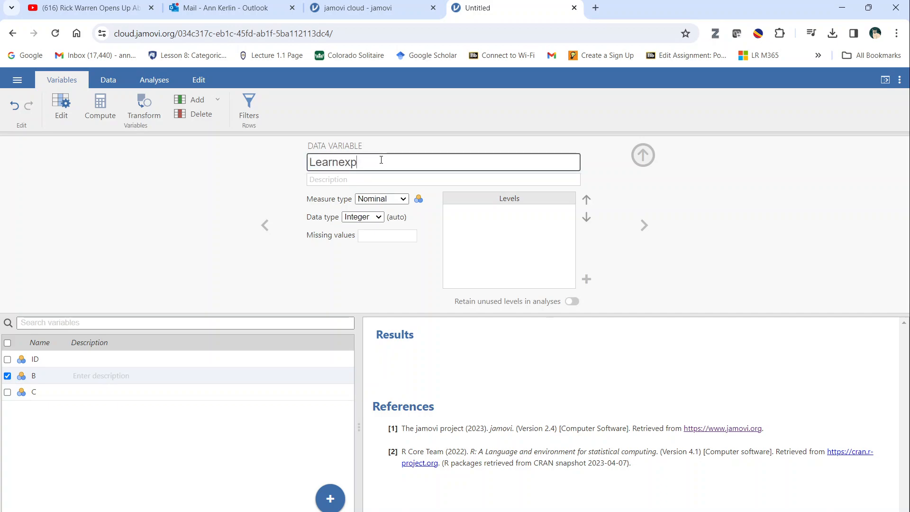
pyautogui.click(404, 199)
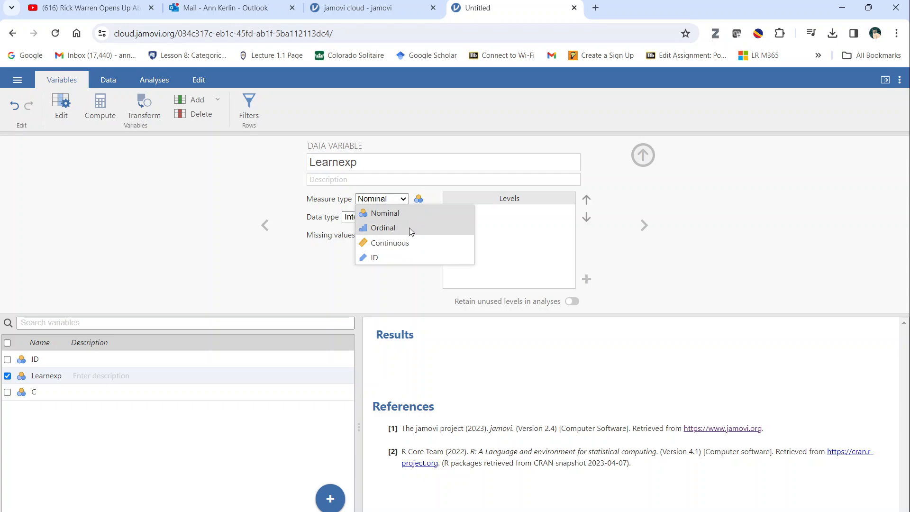
pyautogui.click(382, 228)
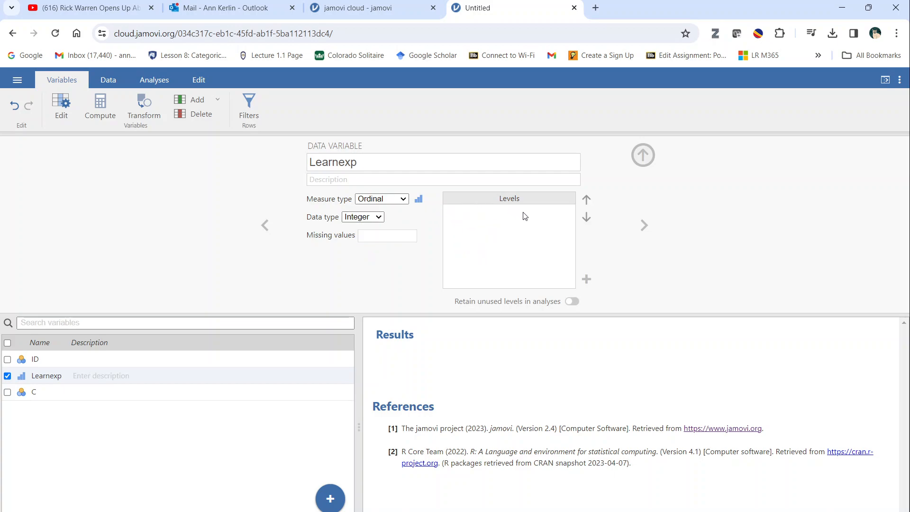
# Step: Add the level values 1, 2, 3 and 40 to the Learnexp variable
pyautogui.click(587, 280)
pyautogui.write('1')
pyautogui.click(412, 226)
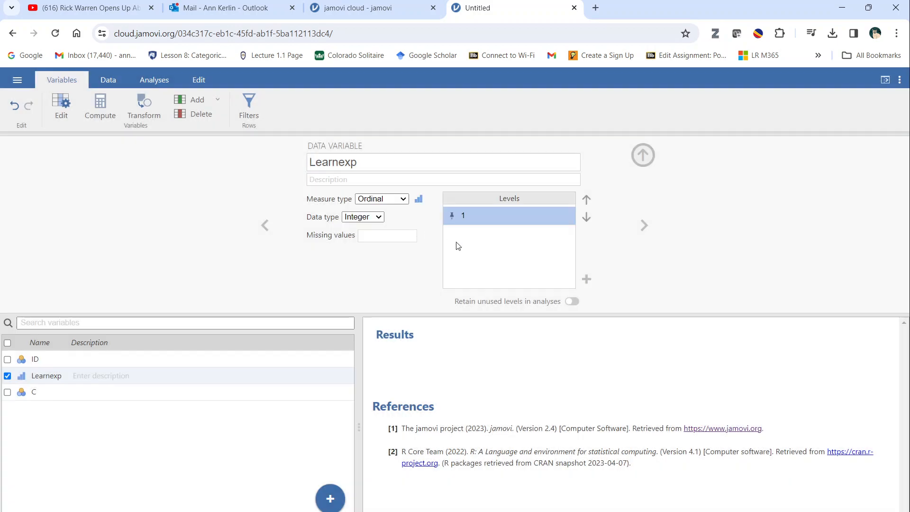
pyautogui.click(586, 280)
pyautogui.write('2')
pyautogui.click(428, 236)
pyautogui.click(581, 273)
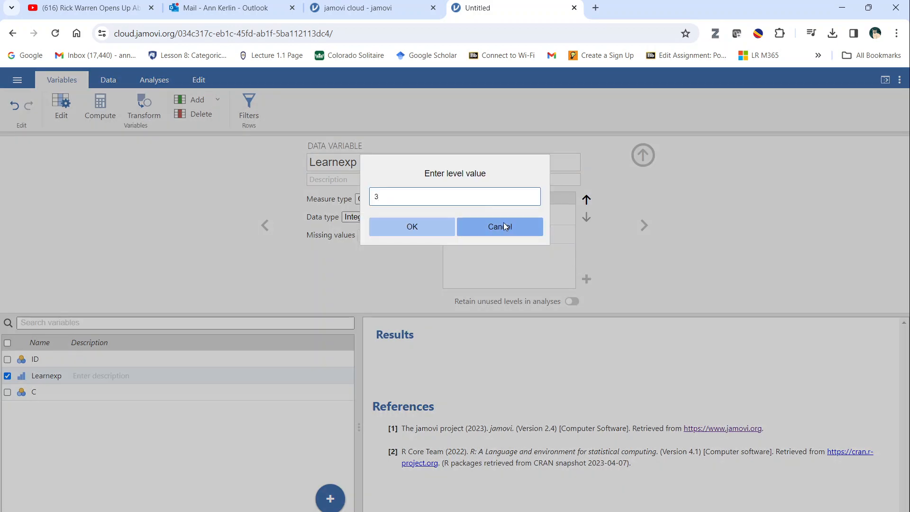
pyautogui.click(441, 230)
pyautogui.click(587, 279)
pyautogui.write('40')
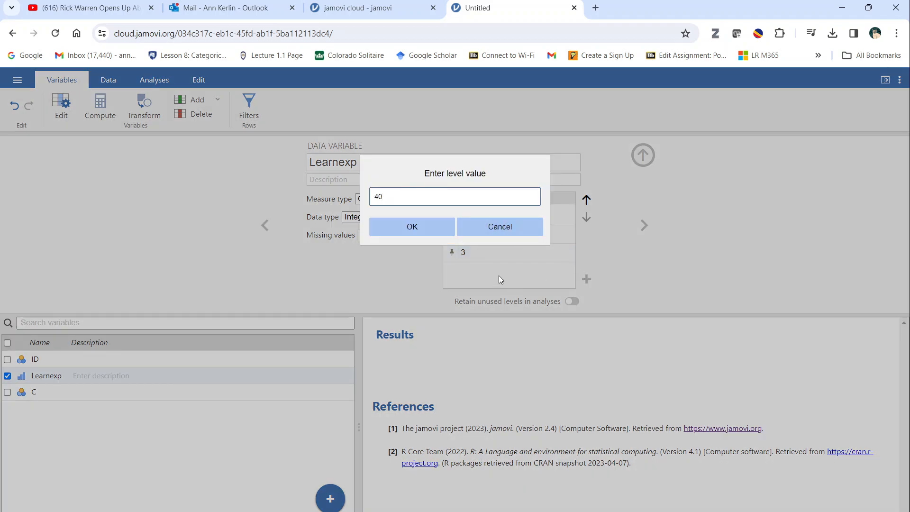
pyautogui.click(450, 231)
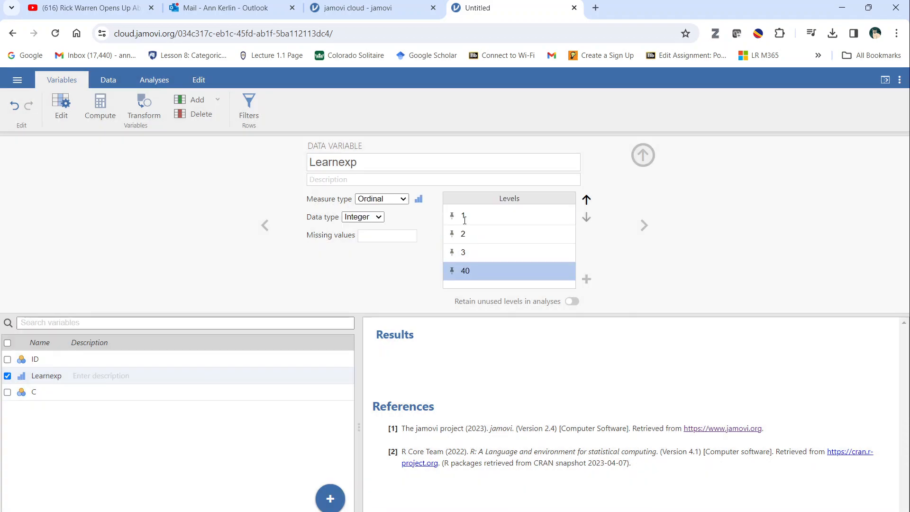
# Step: Change the label of Learnexp's last level to 4
pyautogui.click(506, 273)
pyautogui.click(487, 269)
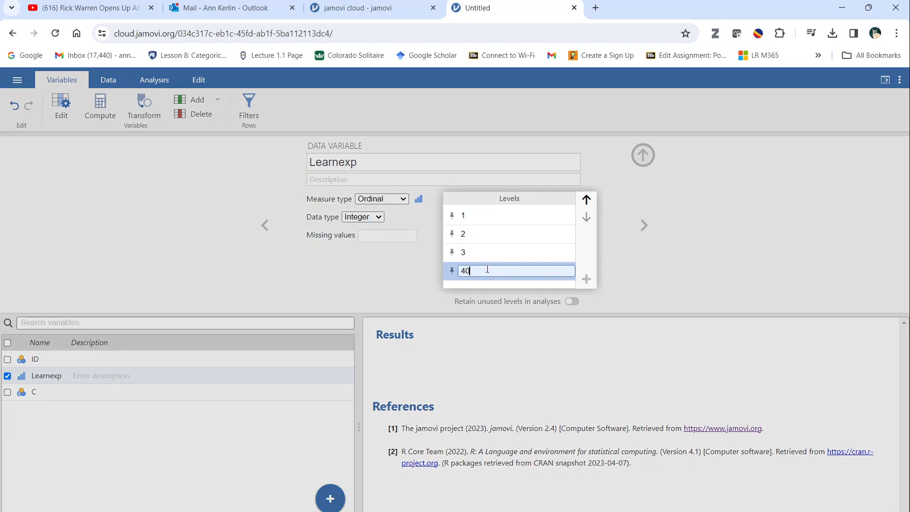
pyautogui.press('BackSpace')
pyautogui.press('Return')
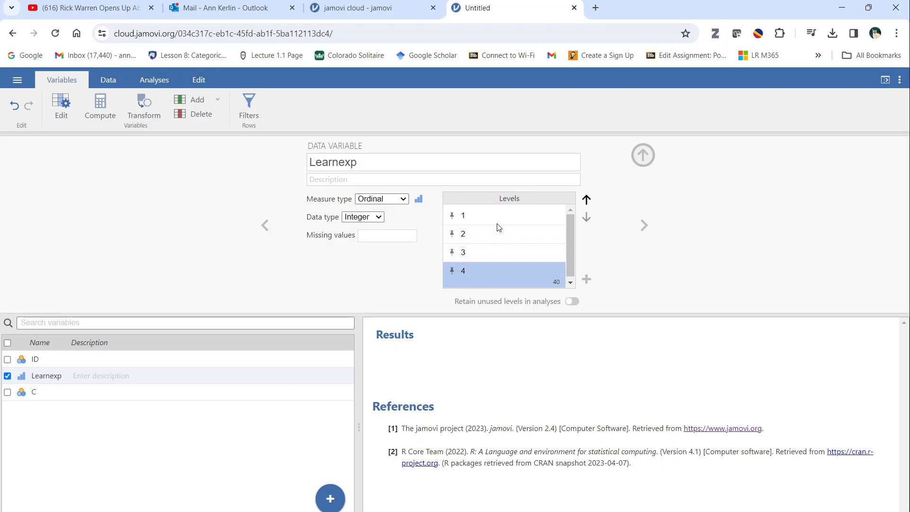
# Step: Set Learnexp's description to "1=Strongly disagree, 2= Disagree, 3= Agree, and 4 = Strongly agree" and copy that text
pyautogui.click(352, 179)
pyautogui.write('1=Strongly disagree, 2')
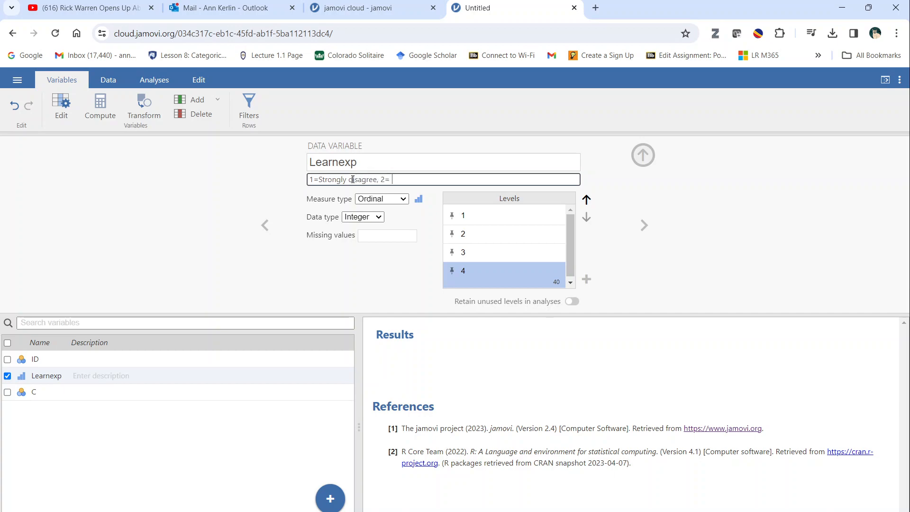
pyautogui.write('= A')
pyautogui.press('BackSpace')
pyautogui.write('Disagree, 3= Agree, and 4 = Strongly agree')
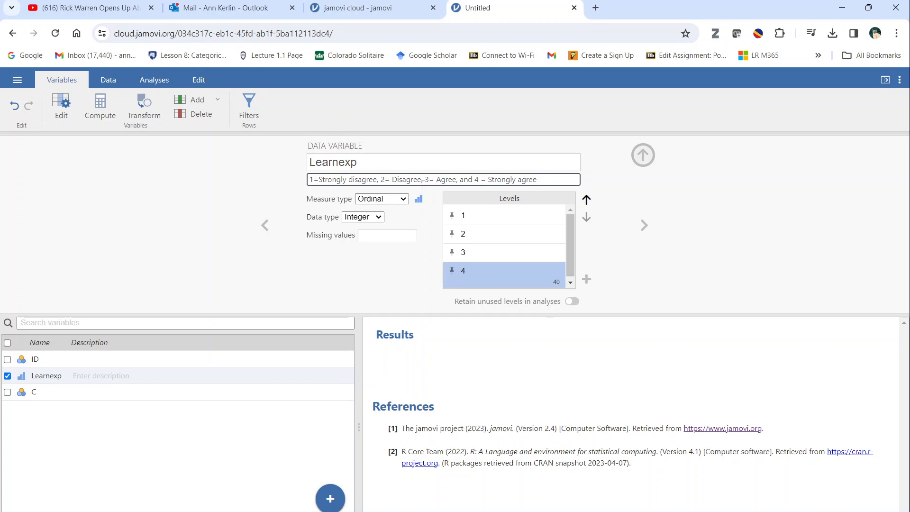
pyautogui.moveTo(550, 179); pyautogui.dragTo(270, 204)
pyautogui.hotkey('ctrl', 'c')
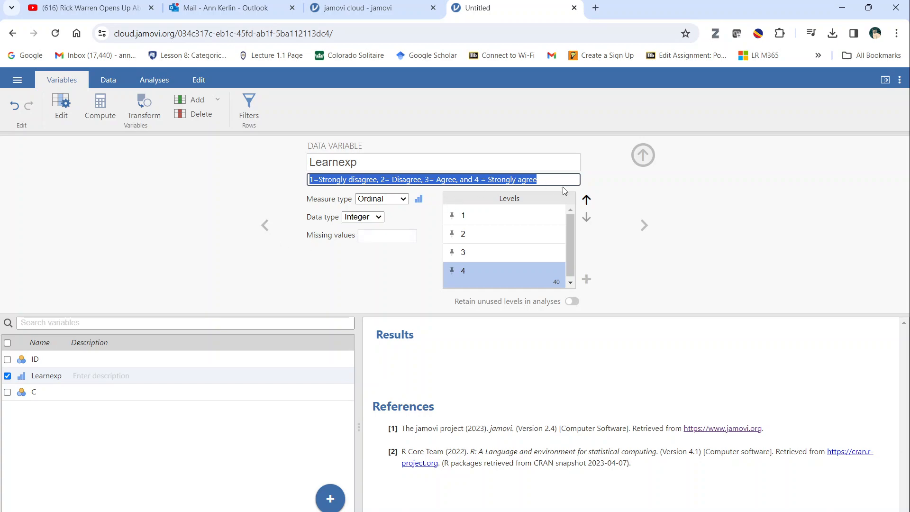
pyautogui.click(694, 202)
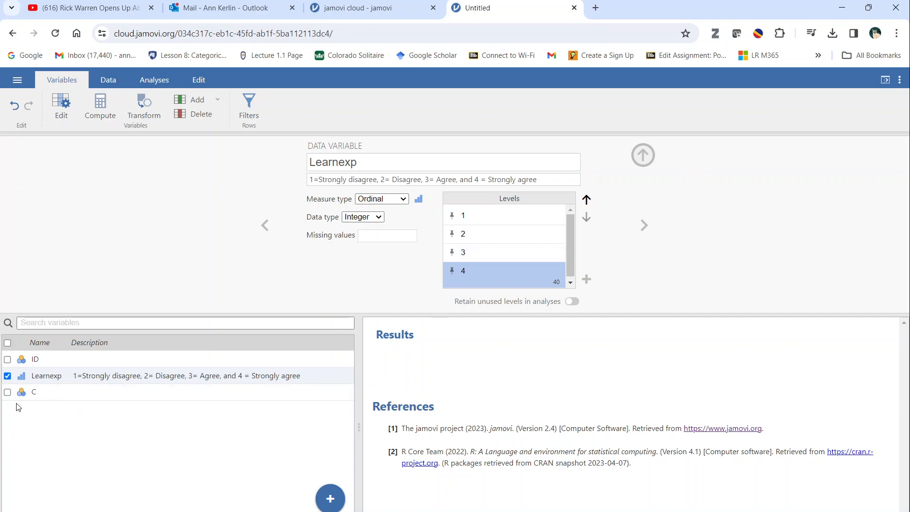
# Step: Rename variable C as Afraid and set its measure type to Ordinal
pyautogui.click(24, 393)
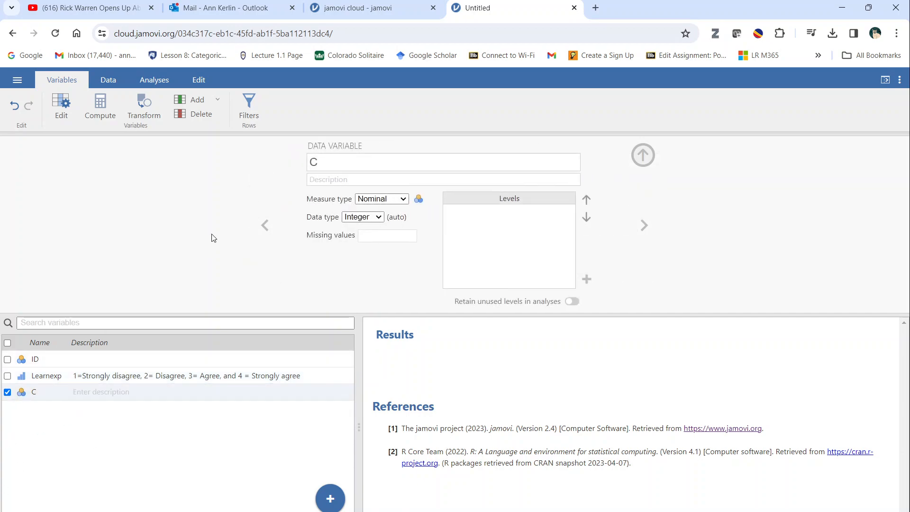
pyautogui.click(350, 161)
pyautogui.write('Afraid')
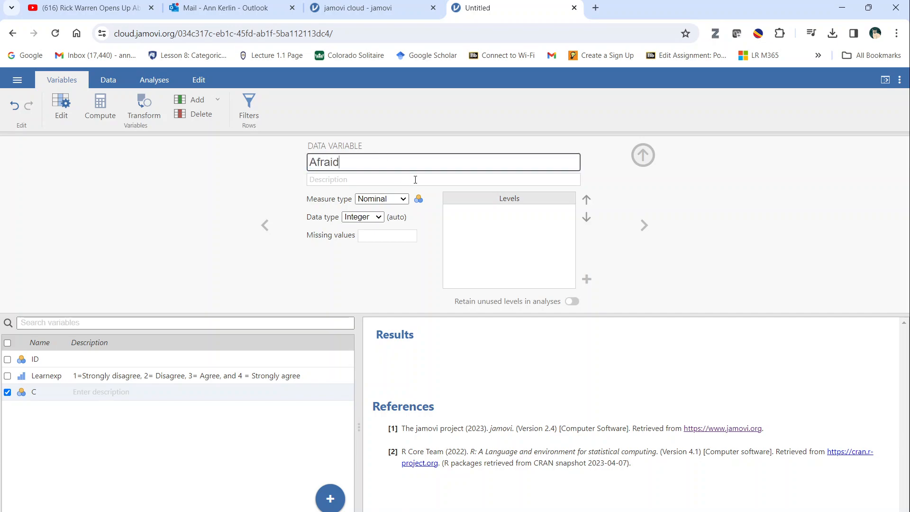
pyautogui.click(429, 231)
pyautogui.click(399, 200)
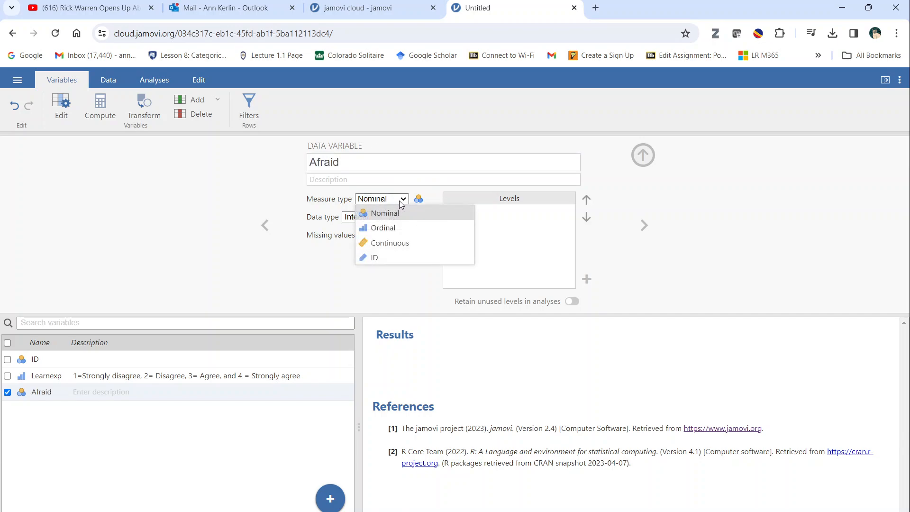
pyautogui.click(393, 229)
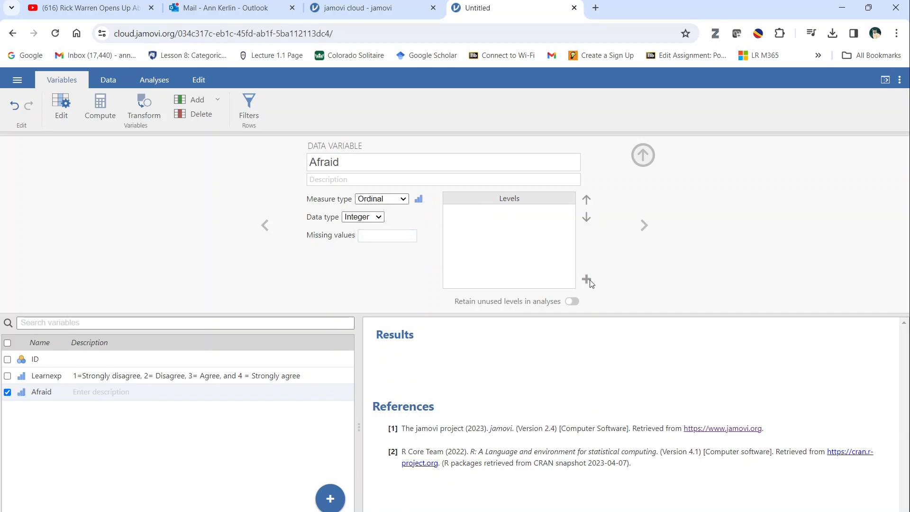
# Step: Add levels 1, 2, 3 and 4 to Afraid and set its description to "1=Strongly disagree, 2= Disagree, 3= Agree, and 4 = Strongly agree"
pyautogui.click(586, 278)
pyautogui.write('1')
pyautogui.click(427, 229)
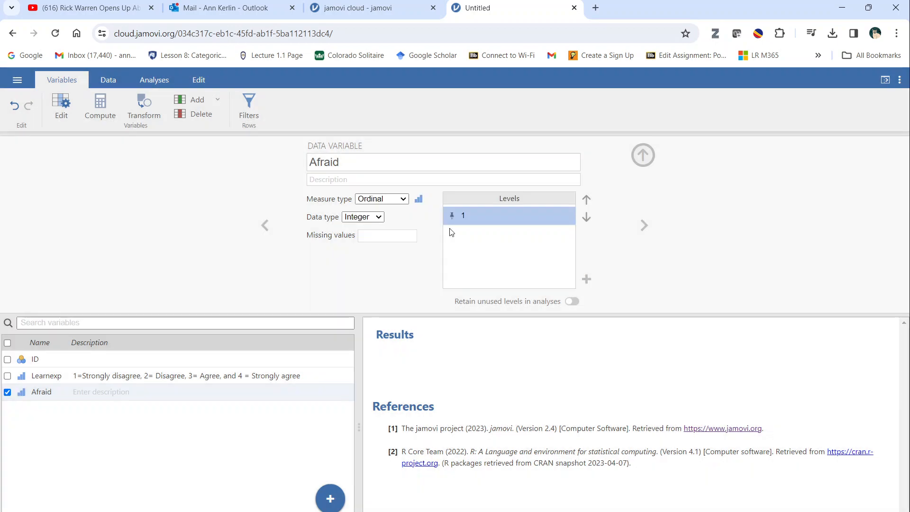
pyautogui.click(586, 278)
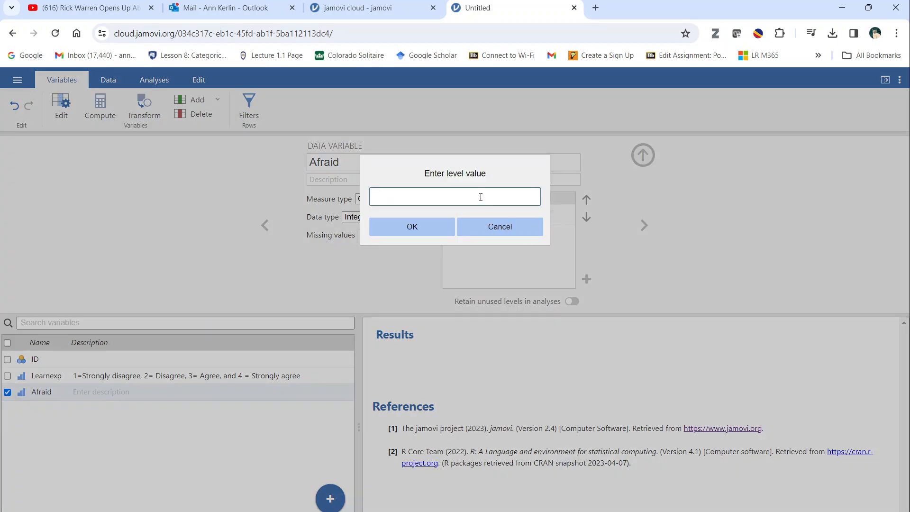
pyautogui.click(448, 230)
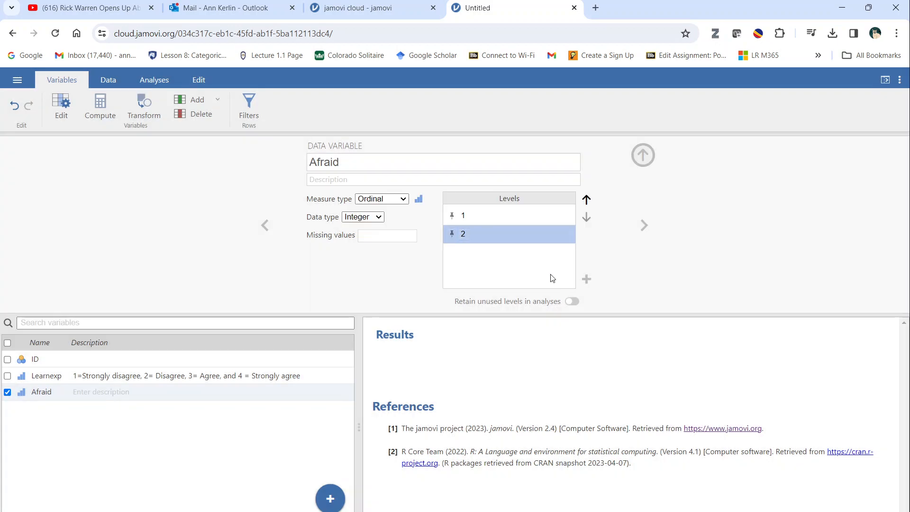
pyautogui.click(586, 279)
pyautogui.write('3')
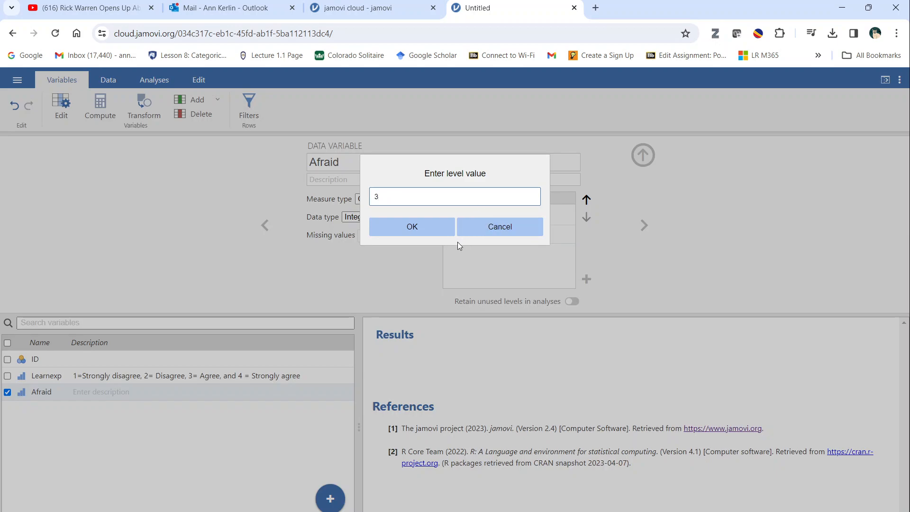
pyautogui.click(434, 232)
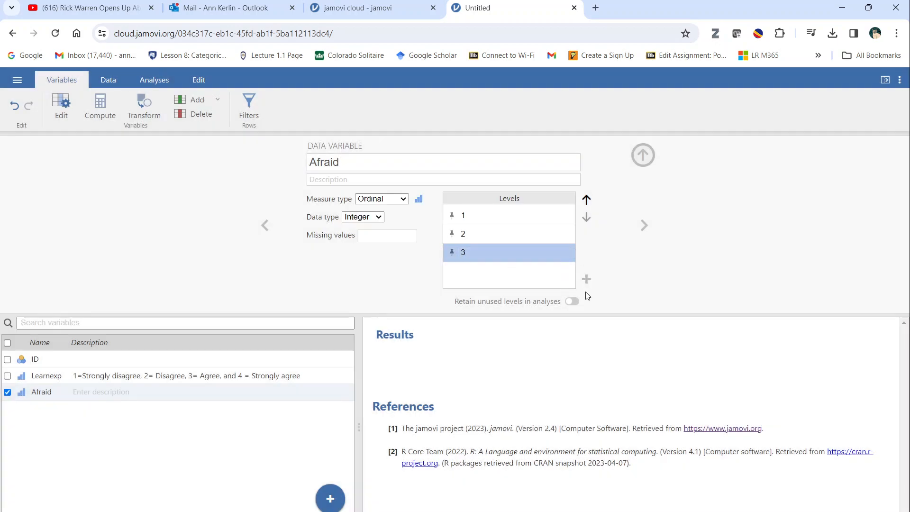
pyautogui.click(587, 279)
pyautogui.write('4')
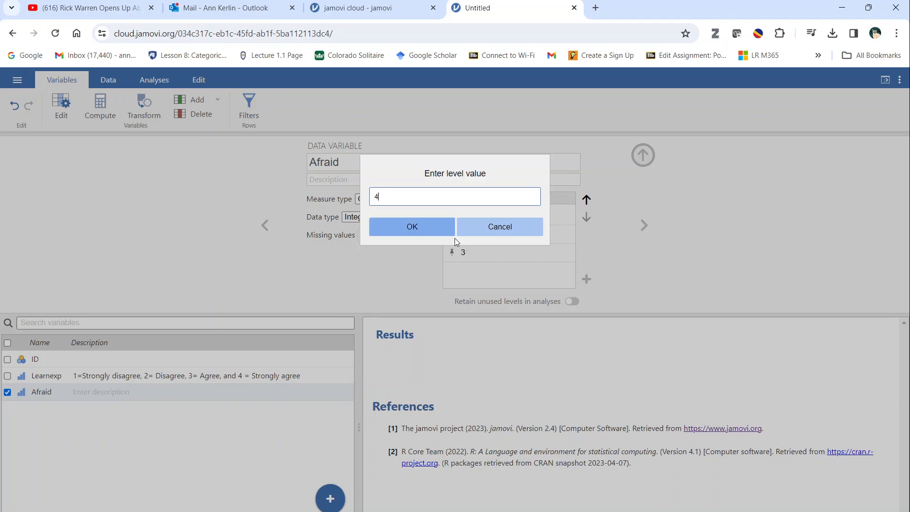
pyautogui.click(445, 230)
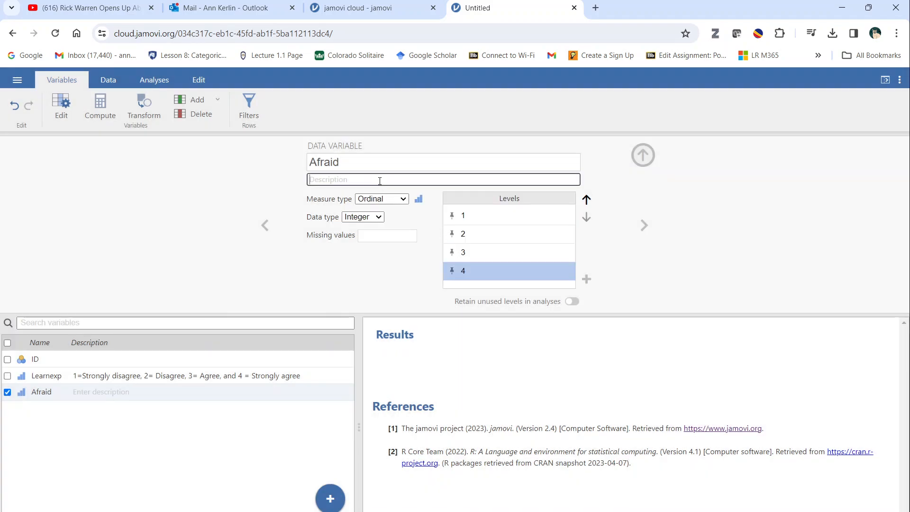
pyautogui.hotkey('ctrl', 'v')
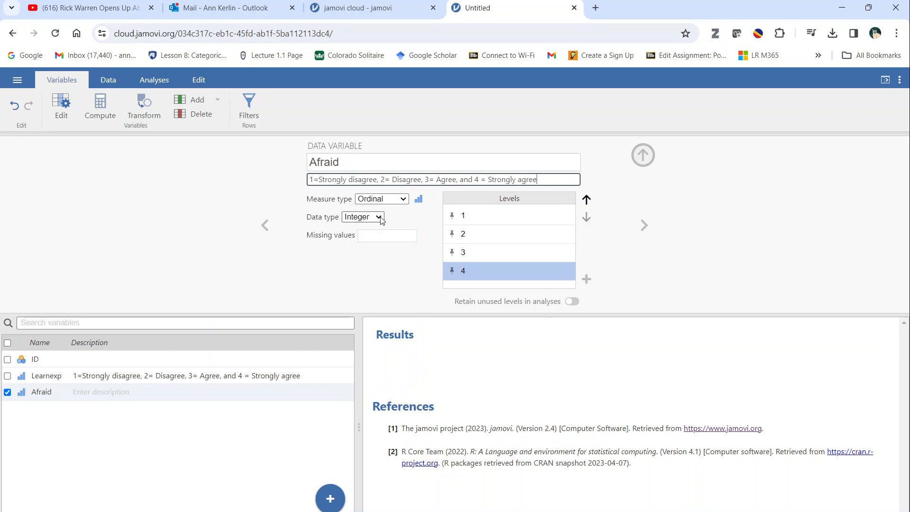
pyautogui.press('Return')
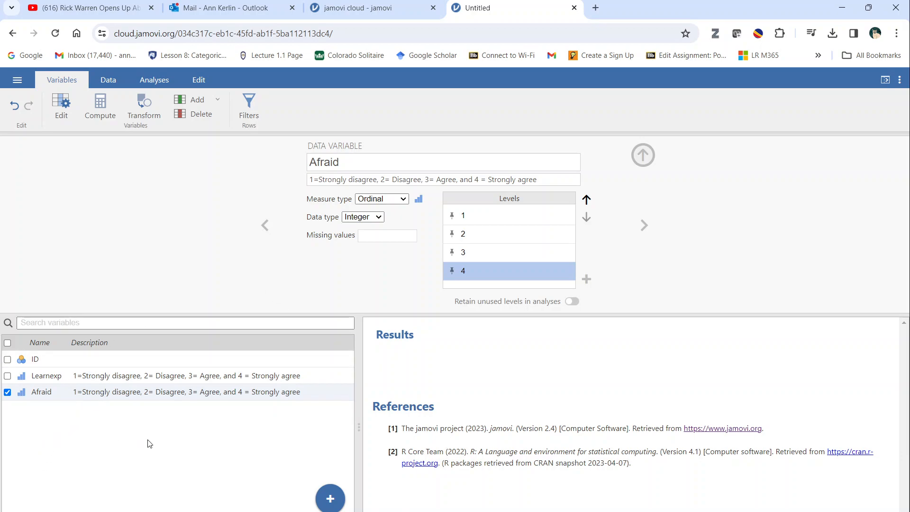
# Step: Append four new data variables to the end of the variable list, after Afraid
pyautogui.click(330, 499)
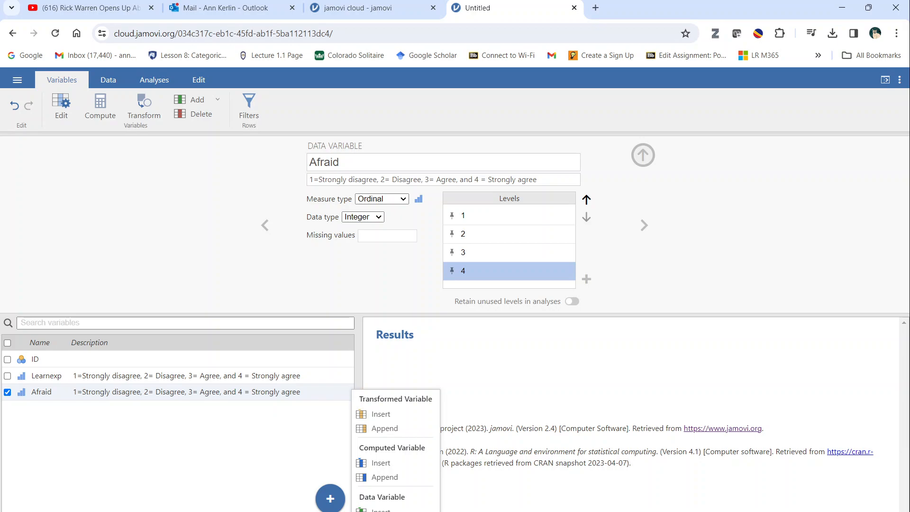
pyautogui.click(385, 511)
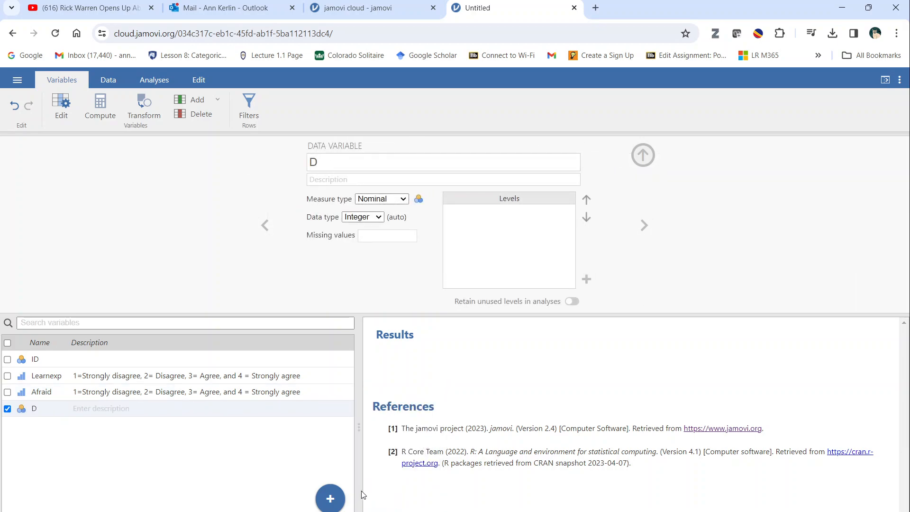
pyautogui.click(331, 503)
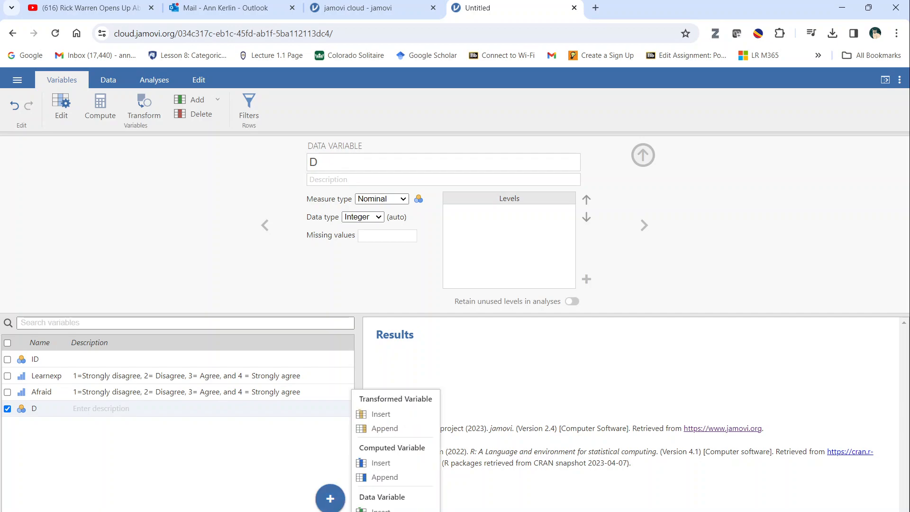
pyautogui.click(385, 511)
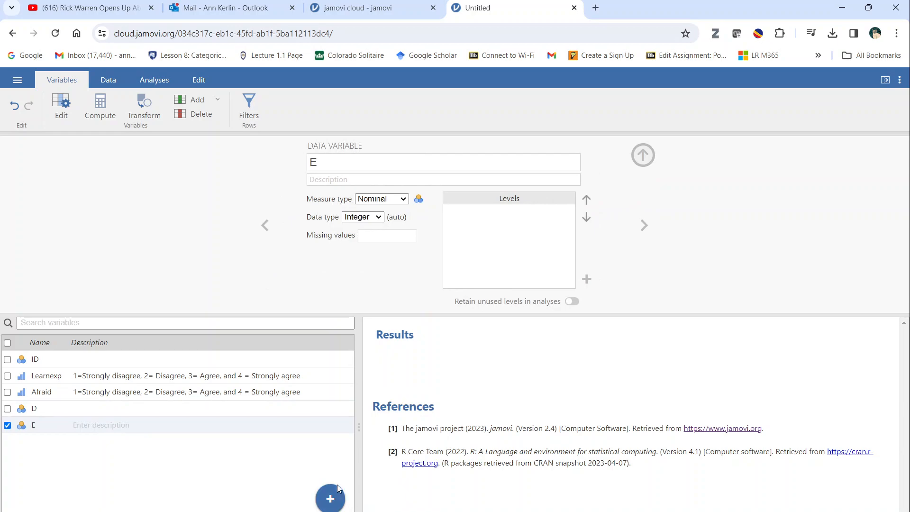
pyautogui.click(333, 501)
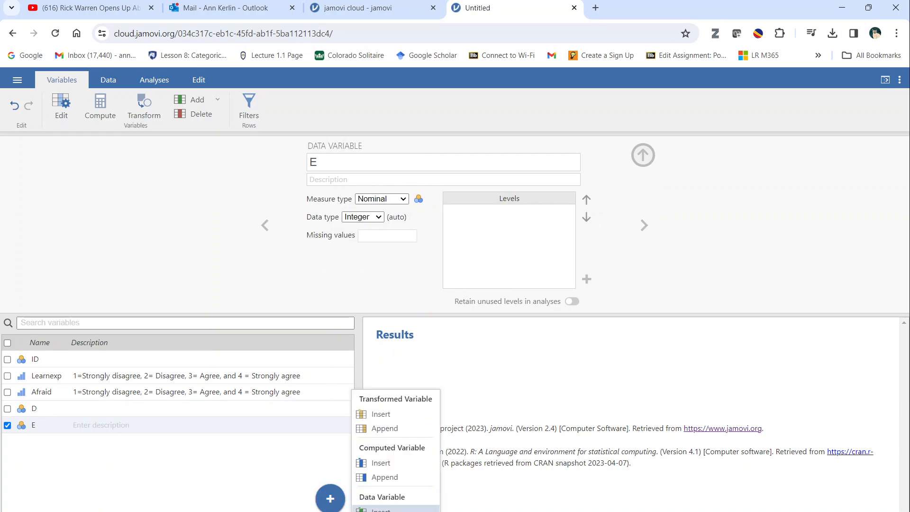
pyautogui.click(384, 511)
pyautogui.click(333, 501)
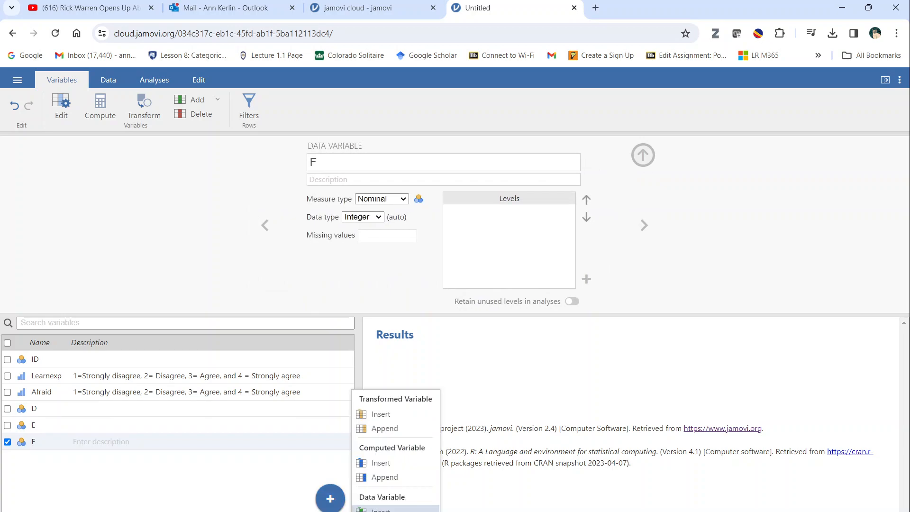
pyautogui.click(385, 511)
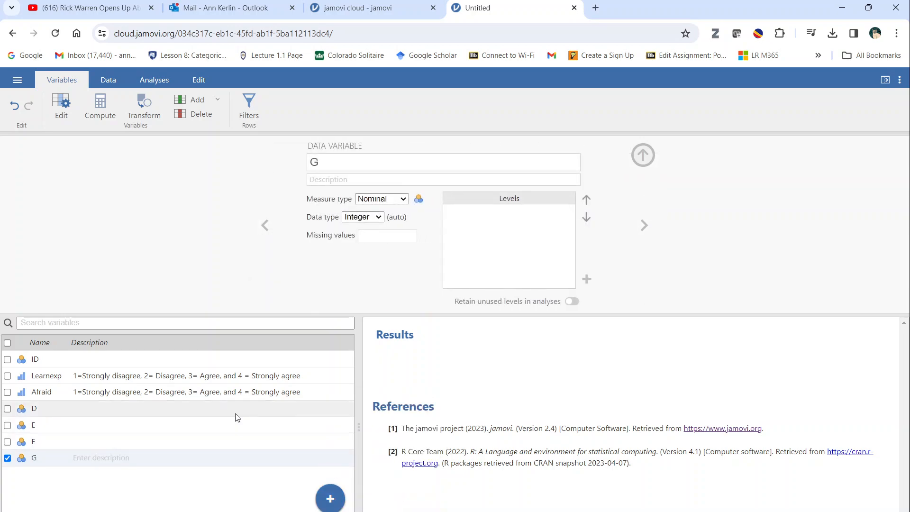
# Step: Rename variable D as Lookforward and set its description to "1=Strongly disagree, 2= Disagree, 3= Agree, and 4 = Strongly agree"
pyautogui.click(23, 409)
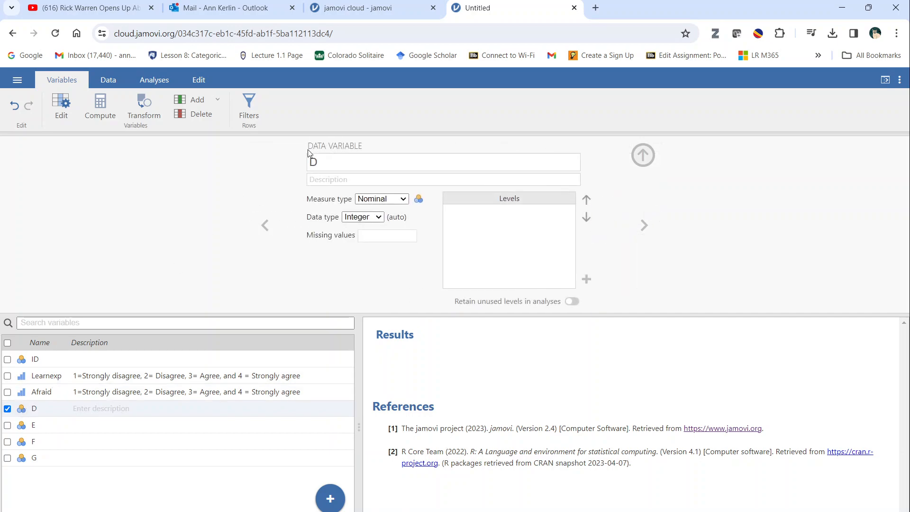
pyautogui.click(344, 154)
pyautogui.write('Look forward')
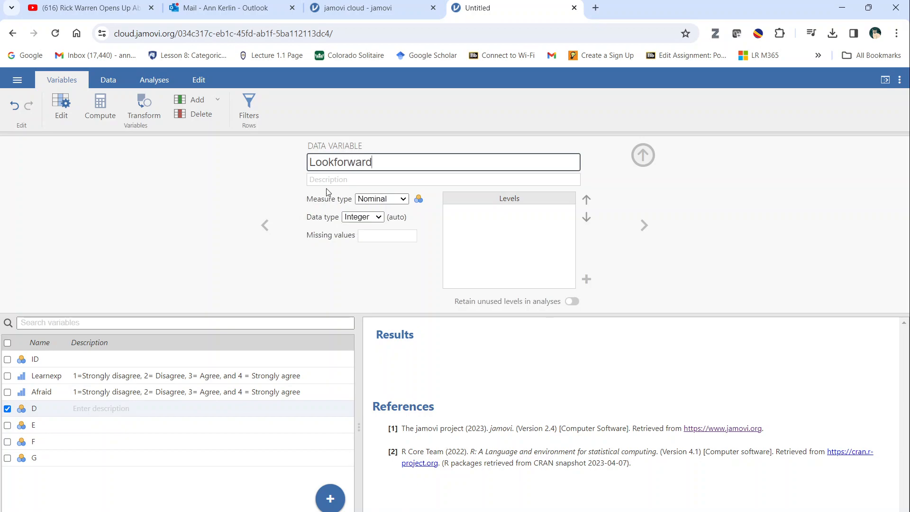
pyautogui.click(325, 180)
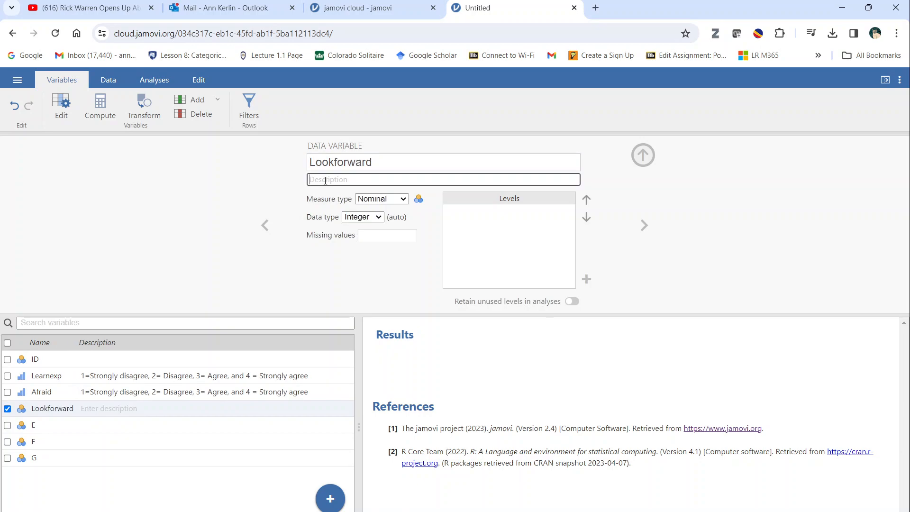
pyautogui.write('1=Strongly disagree, 2= Disagree, 3= Agree, and 4 = Strongly agree')
# Step: Set Lookforward's measure type to Ordinal and add the level values 1, 2, 3 and 4
pyautogui.click(403, 202)
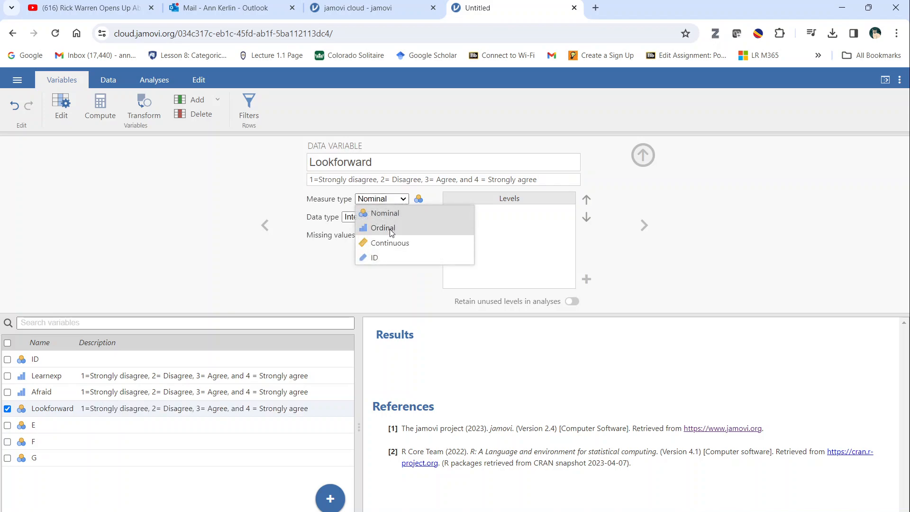
pyautogui.click(383, 228)
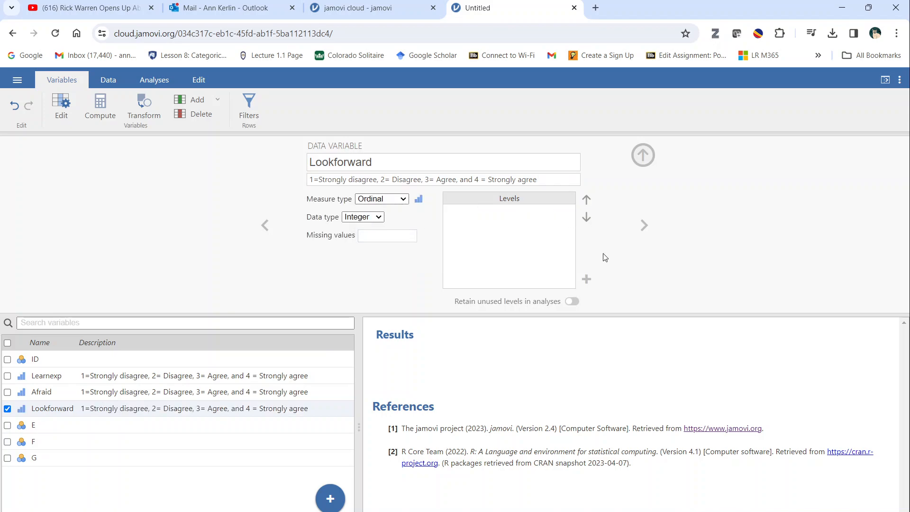
pyautogui.click(586, 278)
pyautogui.write('1')
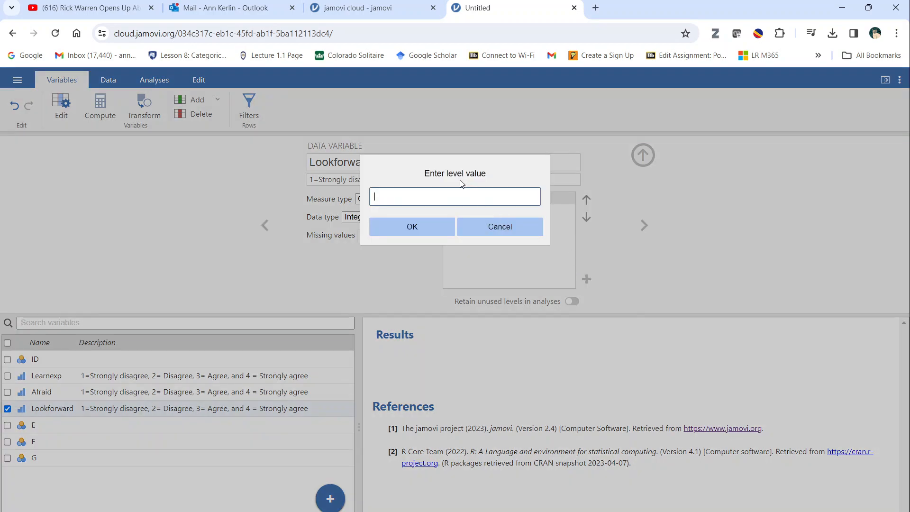
pyautogui.click(410, 232)
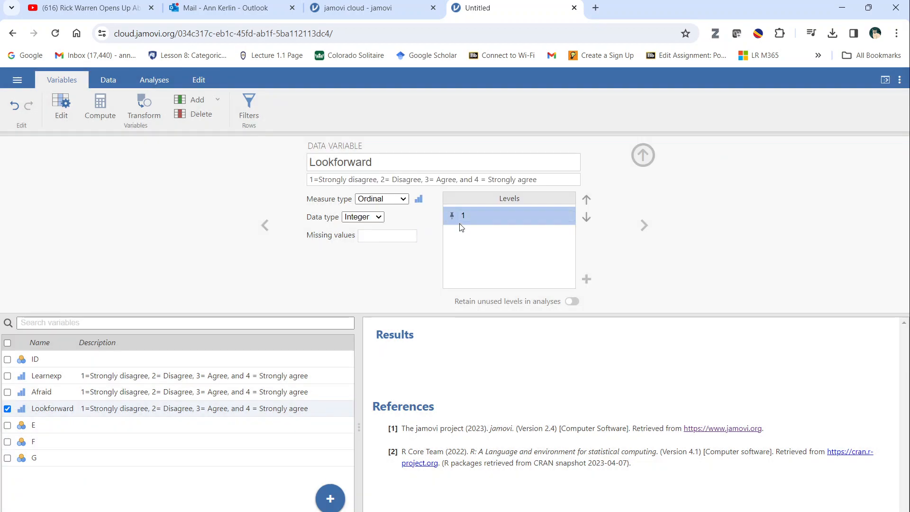
pyautogui.click(586, 279)
pyautogui.write('2')
pyautogui.click(445, 226)
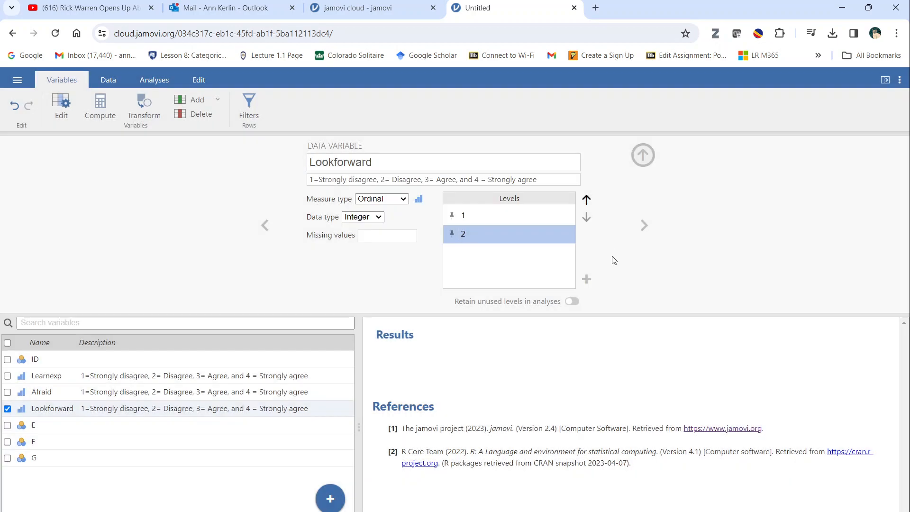
pyautogui.click(586, 279)
pyautogui.write('3')
pyautogui.click(443, 226)
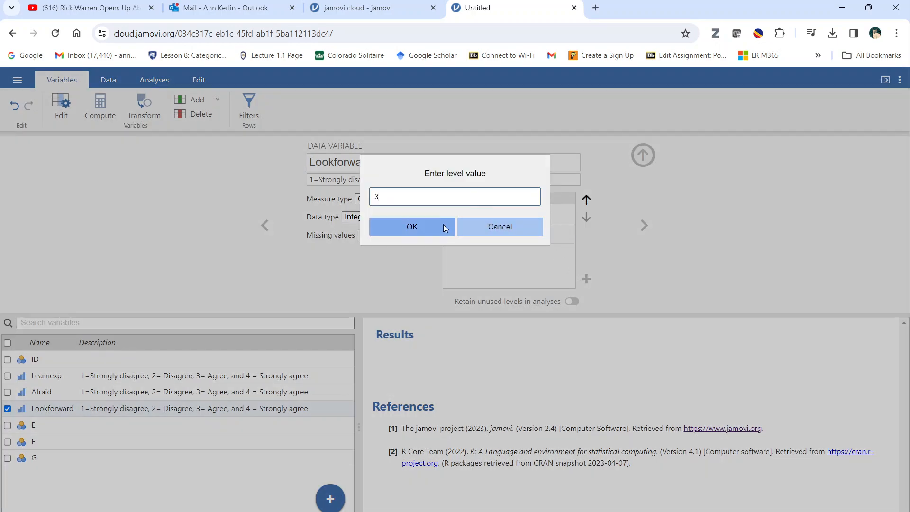
pyautogui.click(583, 278)
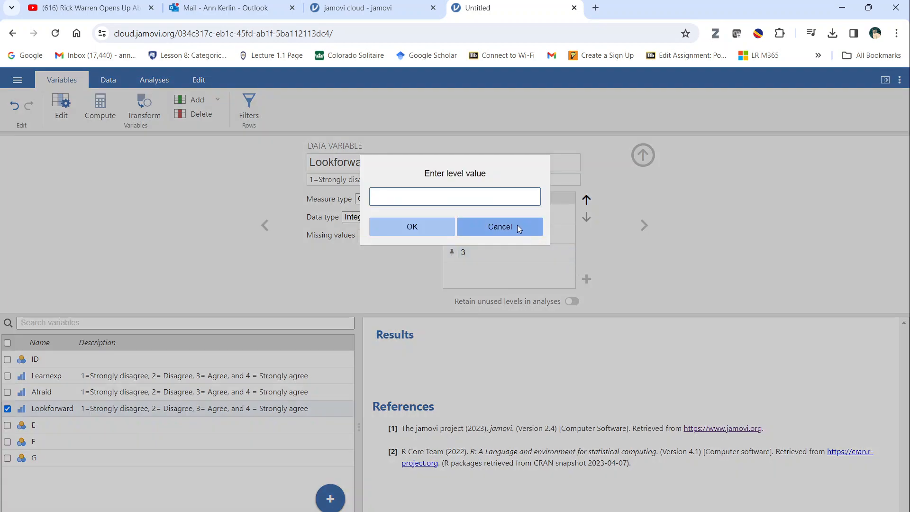
pyautogui.write('4')
pyautogui.press('Return')
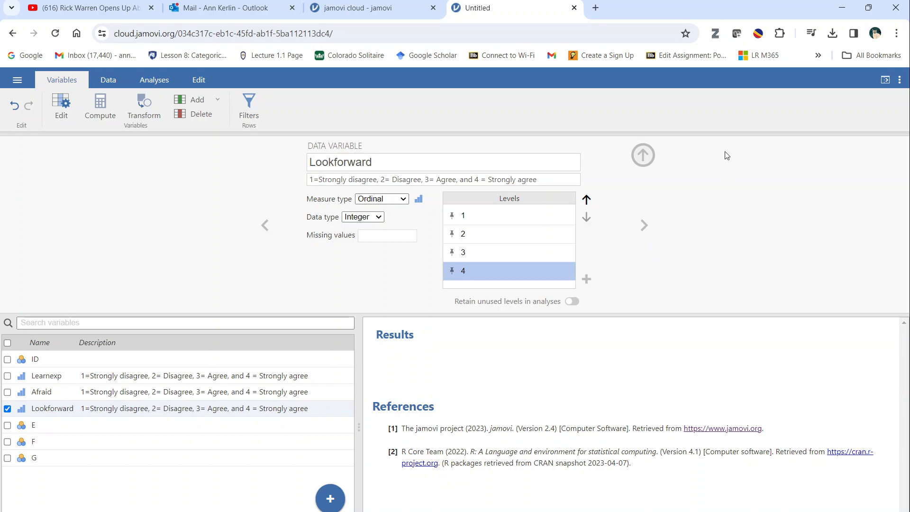
# Step: Rename variable E as Love and set its description to "1=Strongly disagree, 2= Disagree, 3= Agree, and 4 = Strongly agree"
pyautogui.click(40, 431)
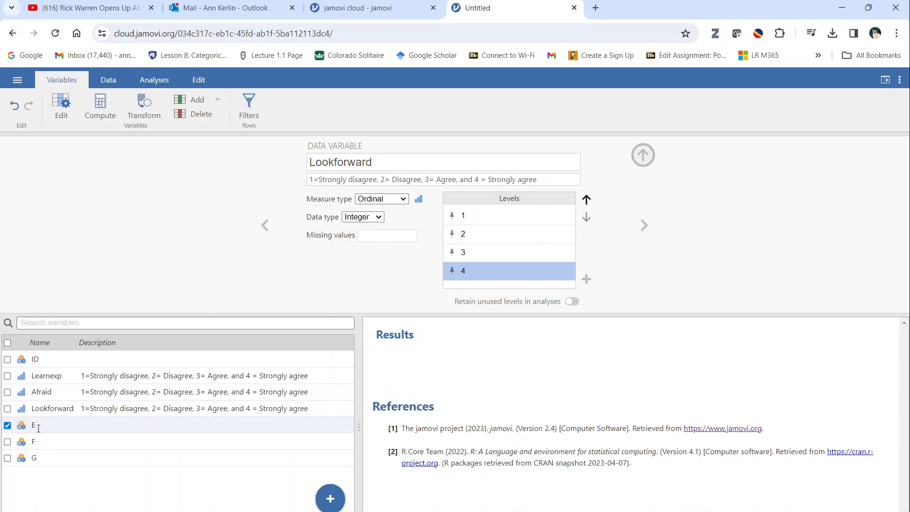
pyautogui.click(363, 159)
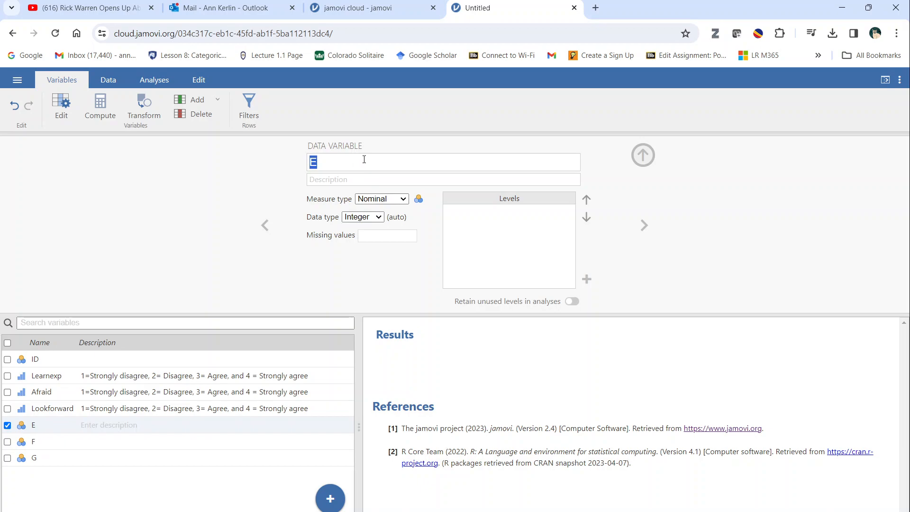
pyautogui.write('Love')
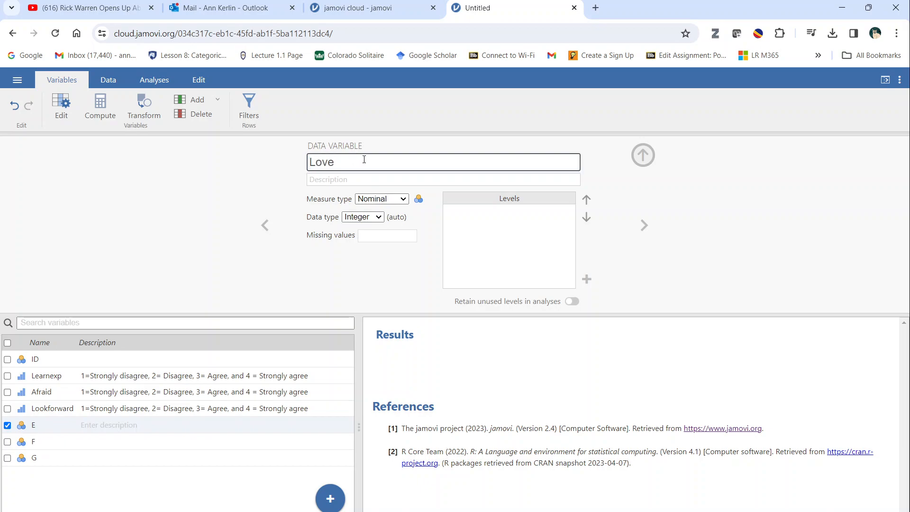
pyautogui.click(327, 178)
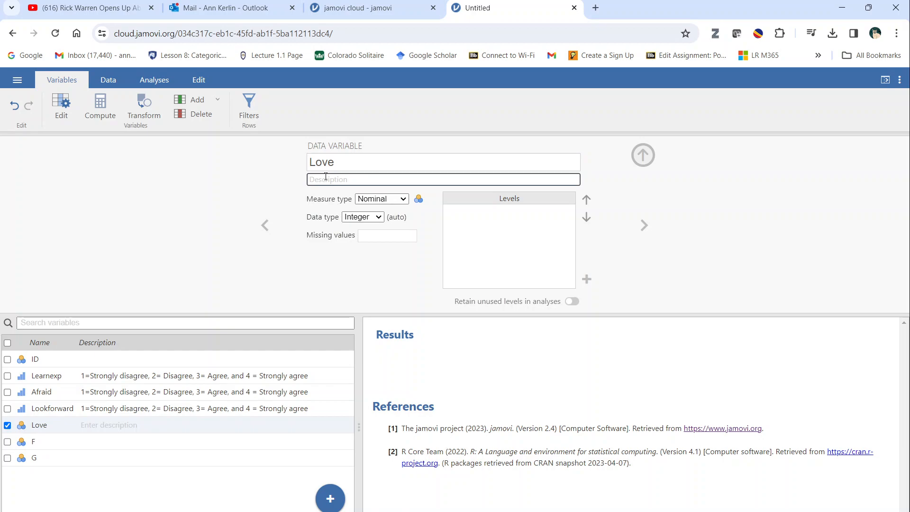
pyautogui.write('1=Strongly disagree, 2= Disagree, 3= Agree, and 4 = Strongly agree')
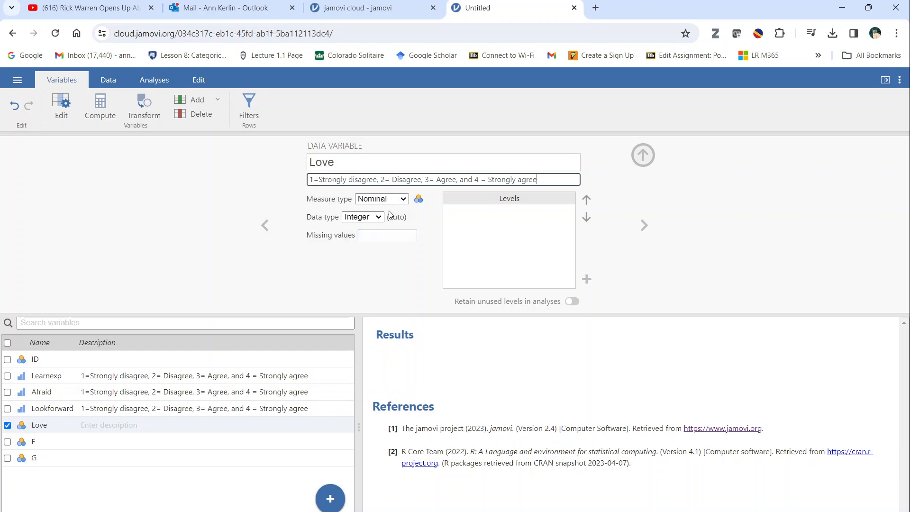
# Step: Set Love's measure type to Ordinal and add the level values 1, 2, 3 and 4
pyautogui.click(401, 202)
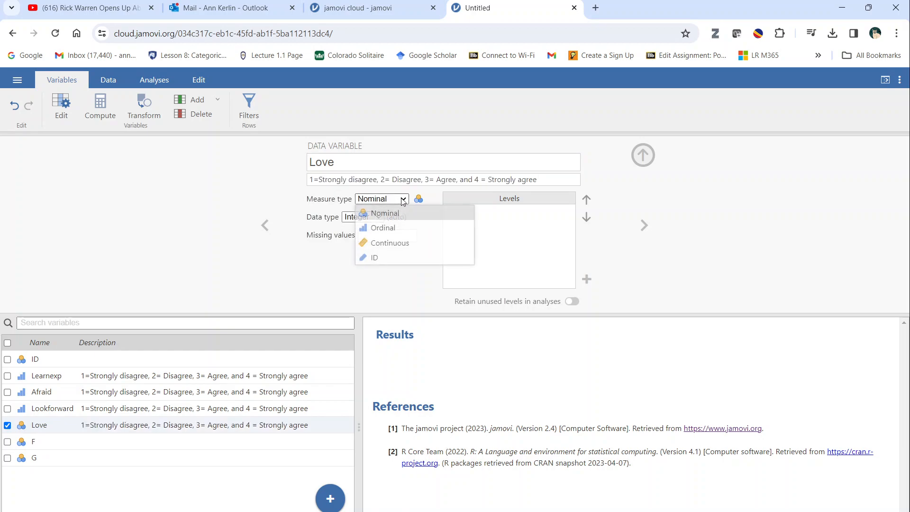
pyautogui.click(390, 228)
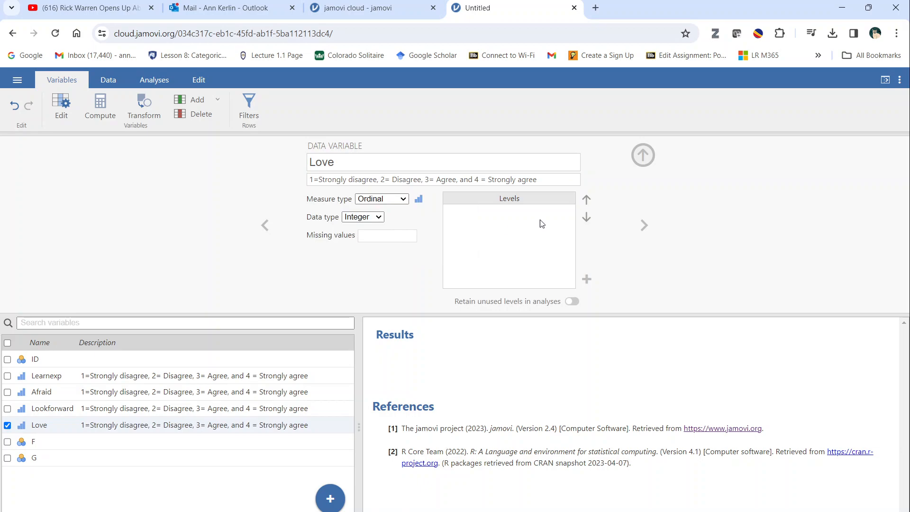
pyautogui.click(586, 278)
pyautogui.write('1')
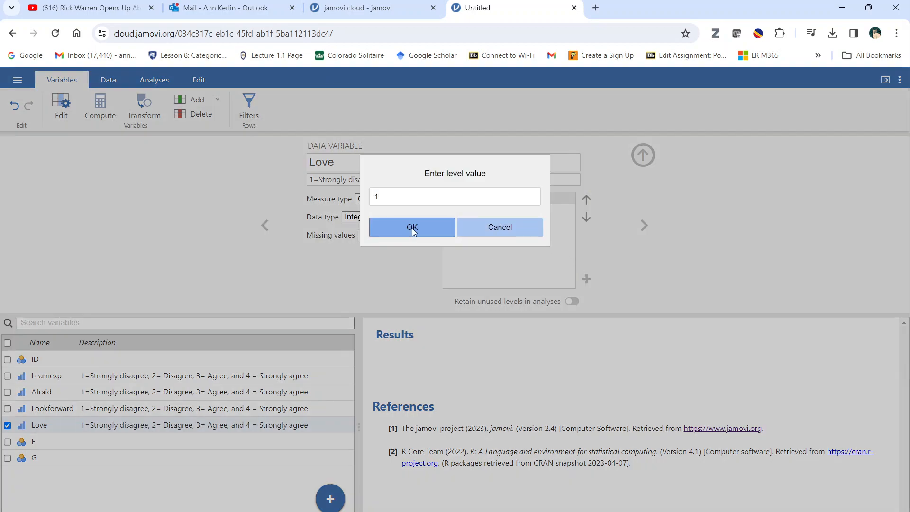
pyautogui.click(411, 228)
pyautogui.click(586, 278)
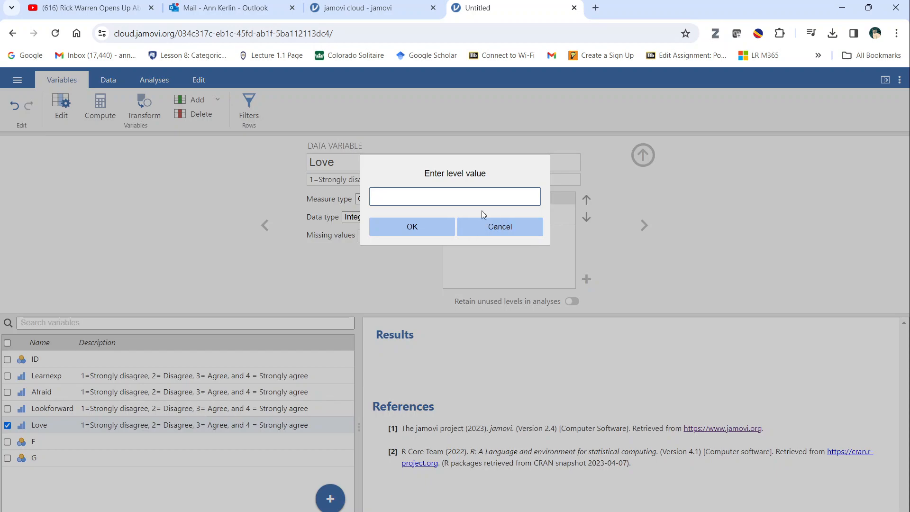
pyautogui.write('2')
pyautogui.click(436, 227)
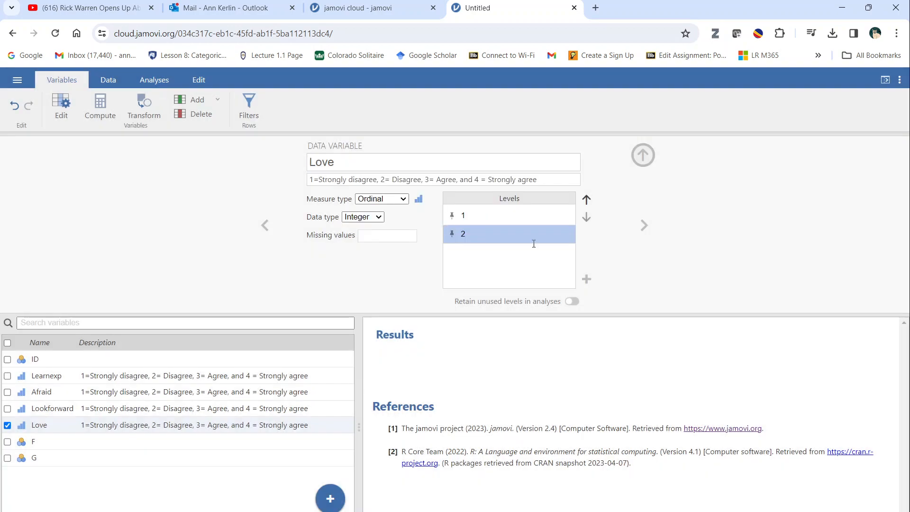
pyautogui.click(586, 279)
pyautogui.write('3')
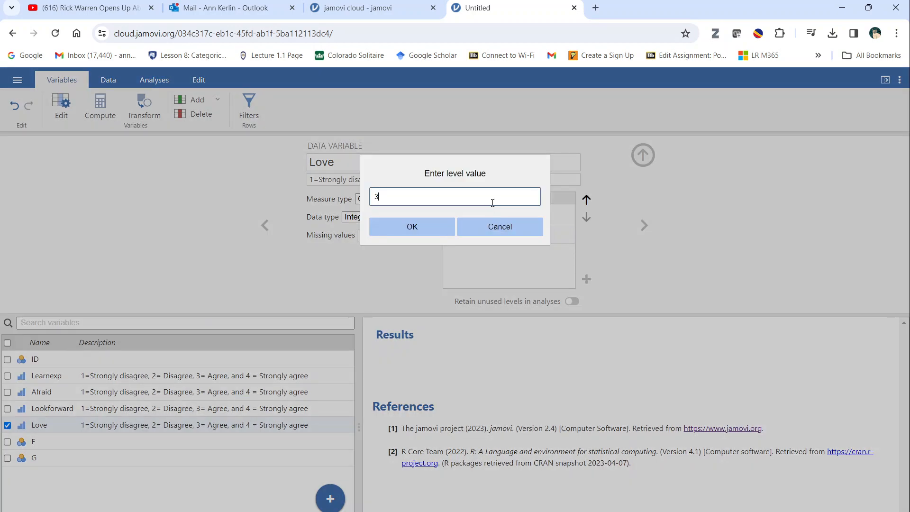
pyautogui.click(444, 226)
pyautogui.click(586, 279)
pyautogui.write('4')
pyautogui.click(439, 232)
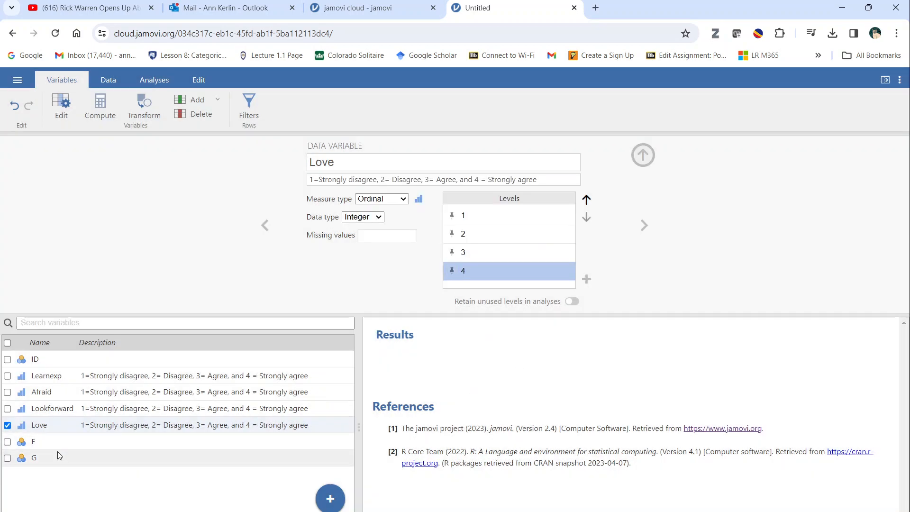
# Step: Rename variable F as Gender
pyautogui.click(23, 443)
pyautogui.click(363, 167)
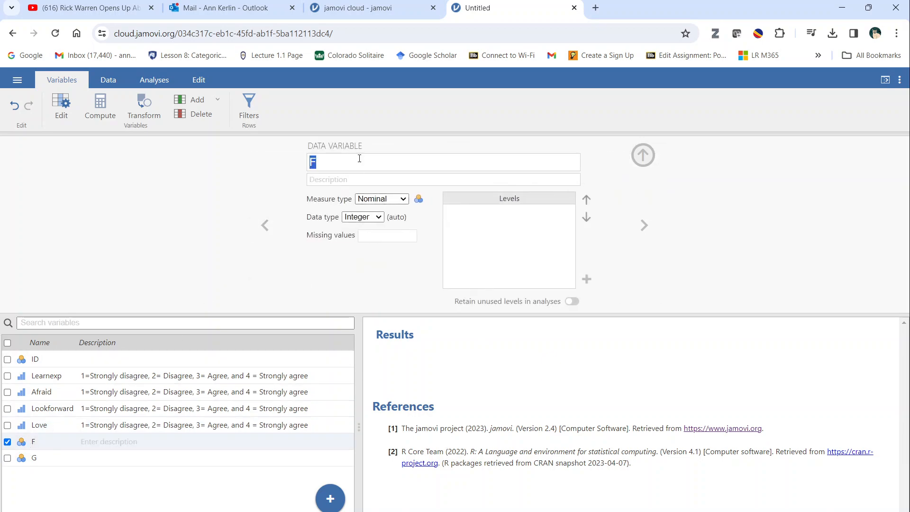
pyautogui.write('GEnder')
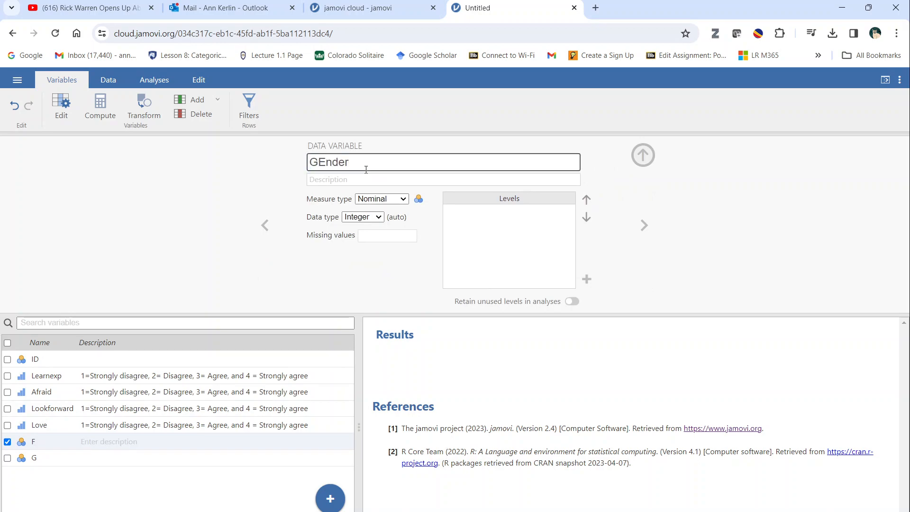
pyautogui.press('BackSpace')
pyautogui.press('BackSpace')
pyautogui.press('BackSpace')
pyautogui.press('BackSpace')
pyautogui.press('BackSpace')
pyautogui.write('ender')
# Step: Choose Nominal as Gender's measure type and set its description to "1=male, 2=female"
pyautogui.click(403, 200)
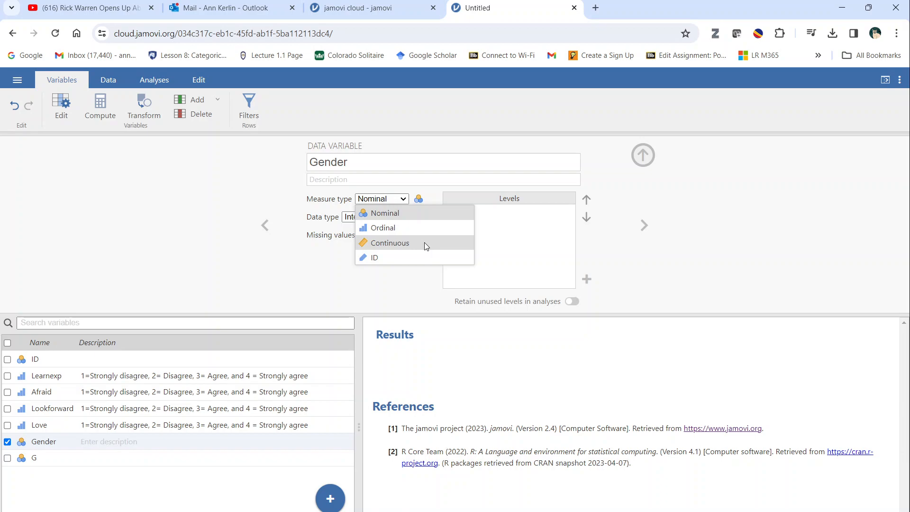
pyautogui.click(395, 213)
pyautogui.click(381, 178)
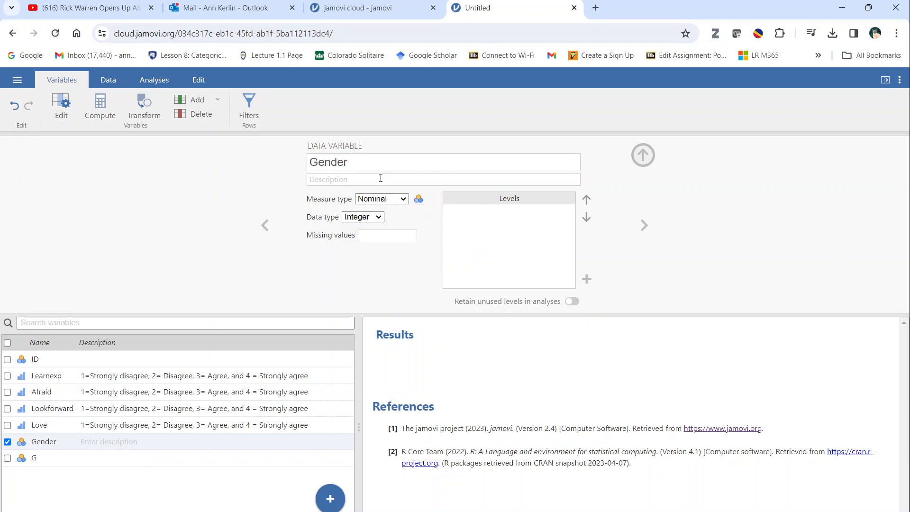
pyautogui.write('1=male, 2')
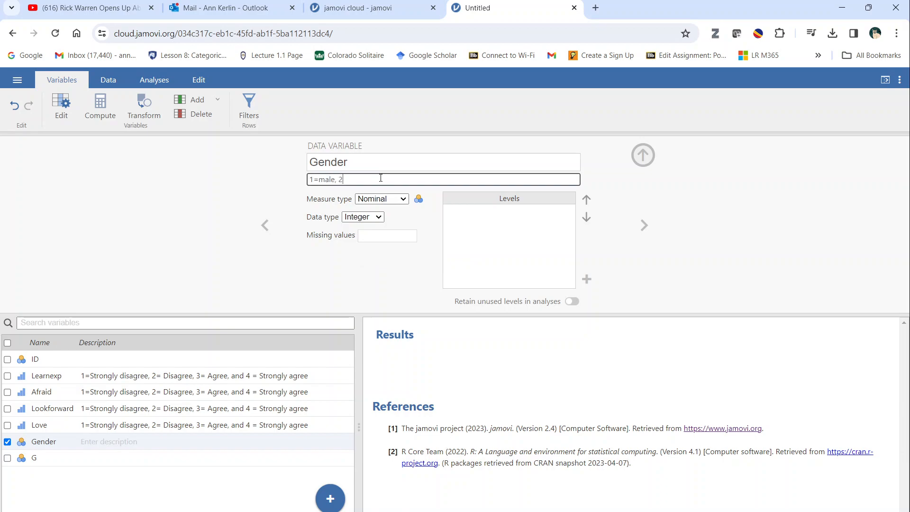
pyautogui.write('=female')
# Step: Add the level values 1 and 2 to Gender
pyautogui.click(521, 219)
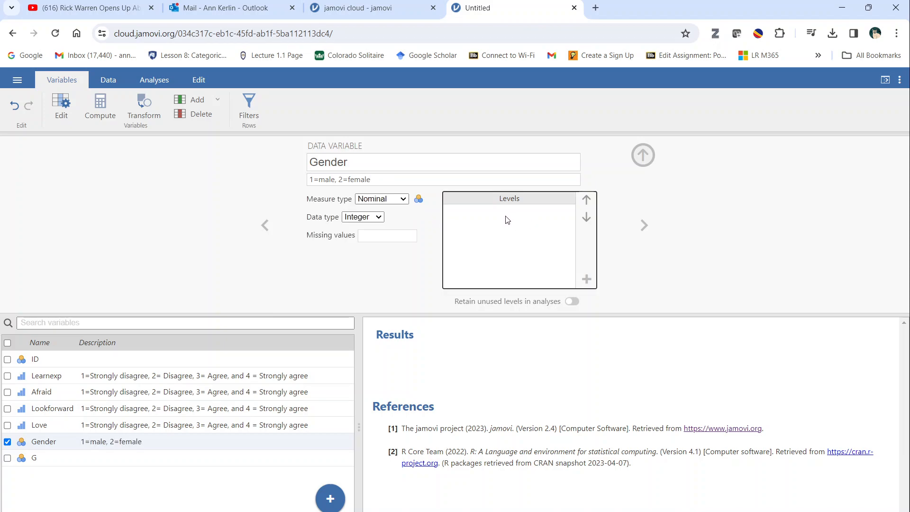
pyautogui.click(586, 279)
pyautogui.write('1')
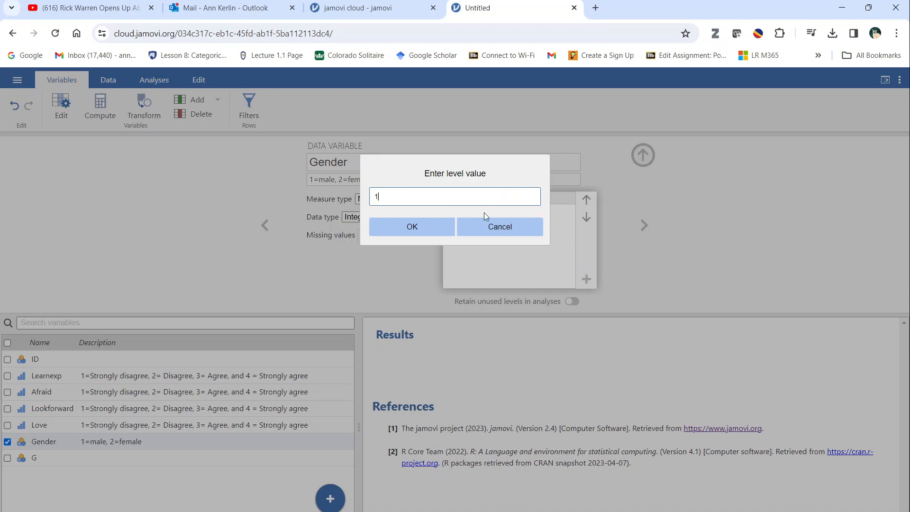
pyautogui.click(437, 230)
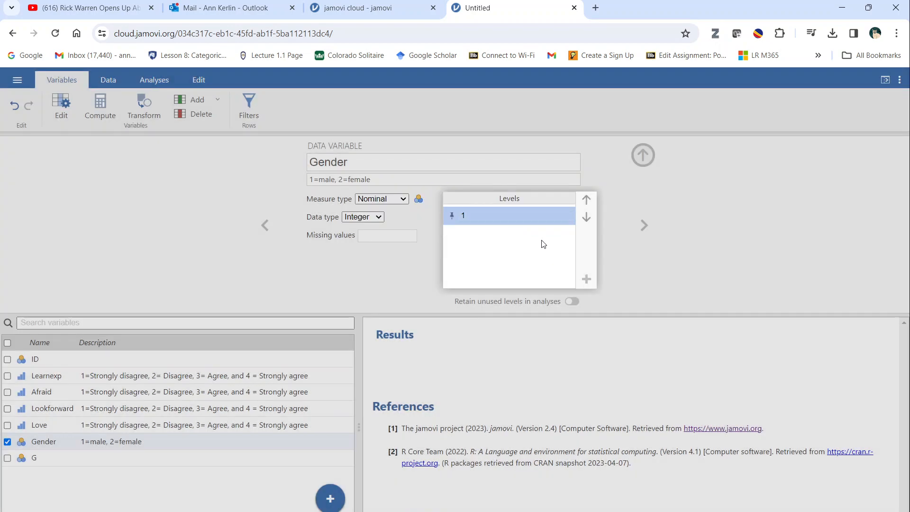
pyautogui.click(586, 278)
pyautogui.write('2')
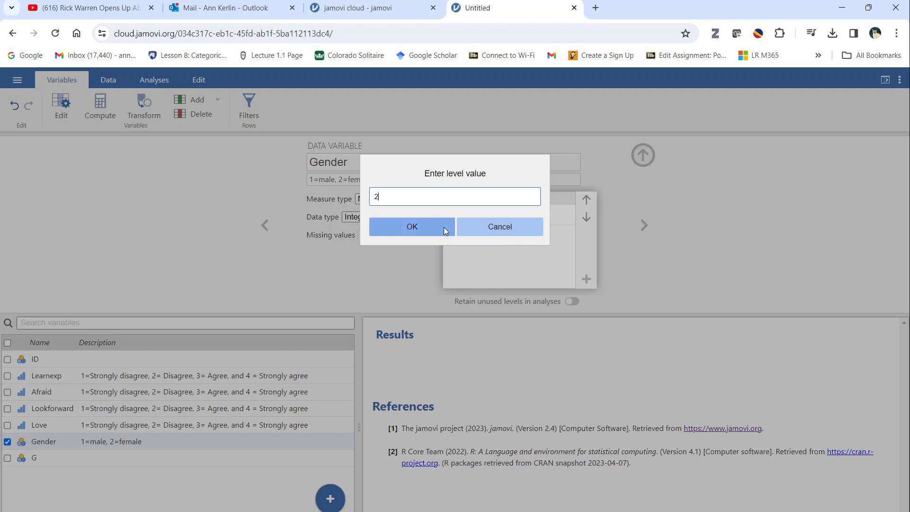
pyautogui.click(444, 226)
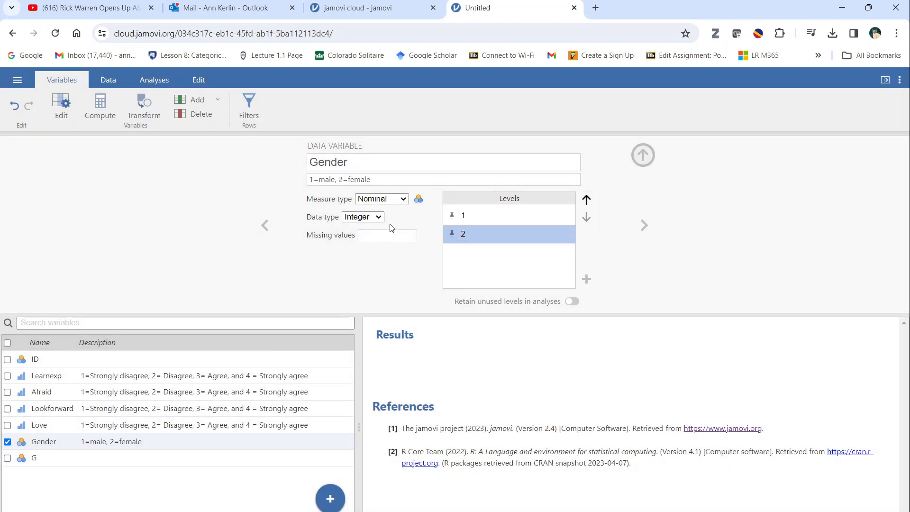
# Step: Rename variable G as Age, set its measure type to Continuous, and close the variable editor
pyautogui.click(44, 465)
pyautogui.click(354, 158)
pyautogui.write('Age')
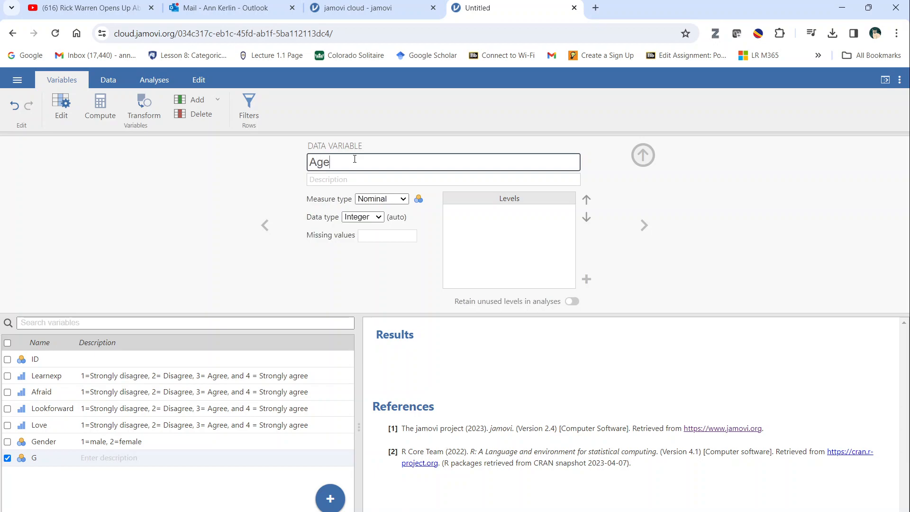
pyautogui.click(402, 200)
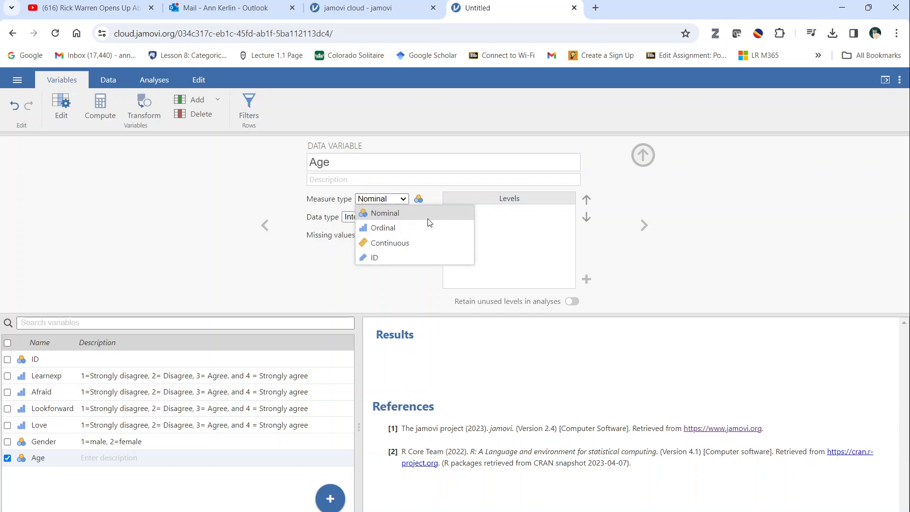
pyautogui.click(394, 243)
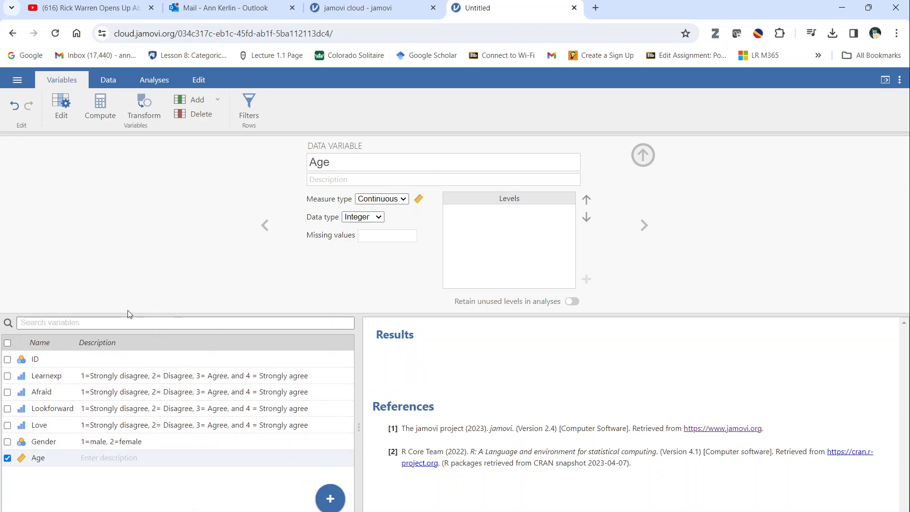
pyautogui.click(61, 103)
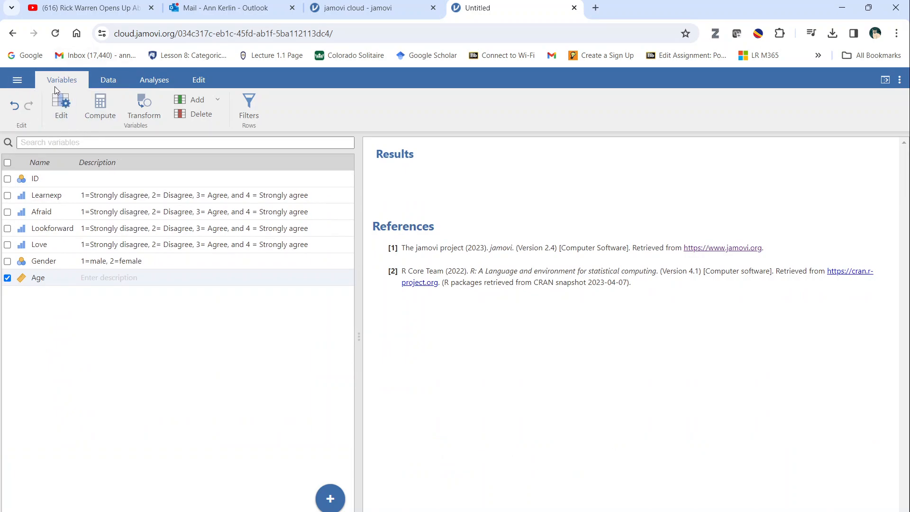
# Step: In the data spreadsheet, fill the ID column with the numbers 1 to 10 in rows 1 to 10
pyautogui.click(110, 79)
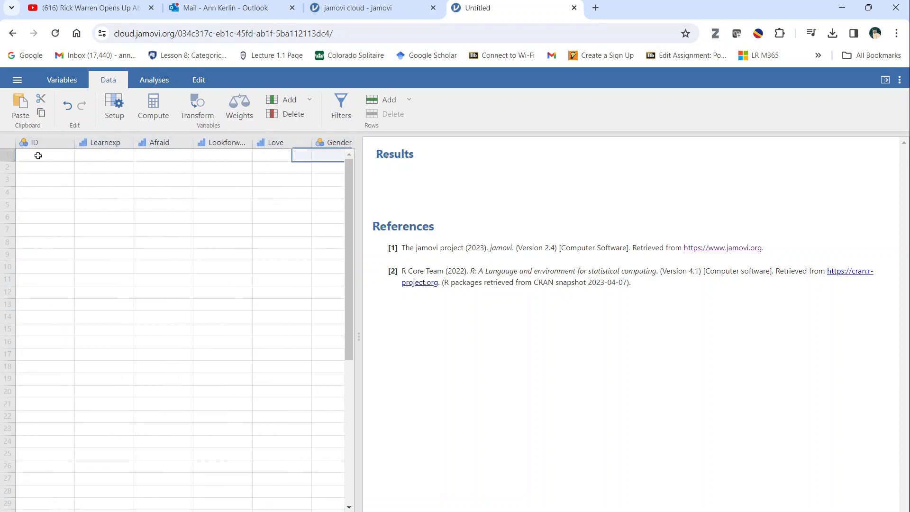
pyautogui.click(35, 155)
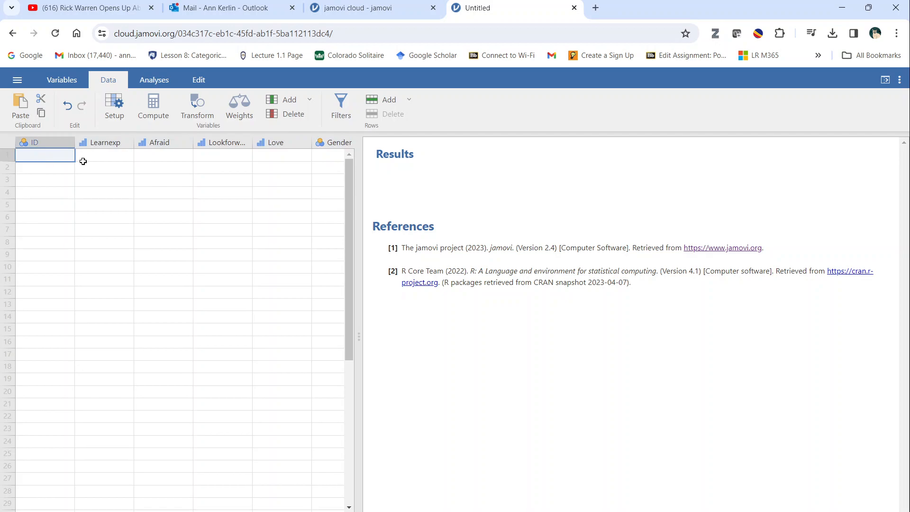
pyautogui.write('1')
pyautogui.press('Return')
pyautogui.write('2')
pyautogui.press('Return')
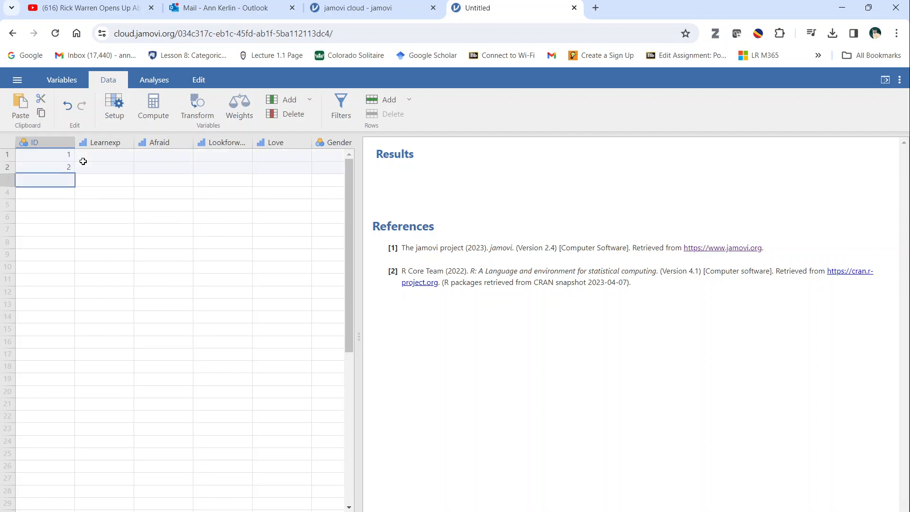
pyautogui.write('3')
pyautogui.press('Return')
pyautogui.write('4')
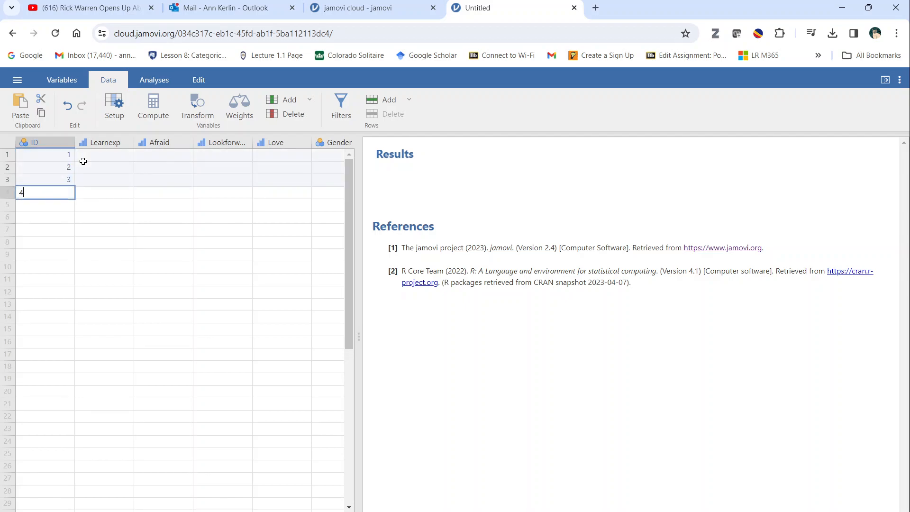
pyautogui.press('Return')
pyautogui.write('5')
pyautogui.press('Return')
pyautogui.write('6+')
pyautogui.press('BackSpace')
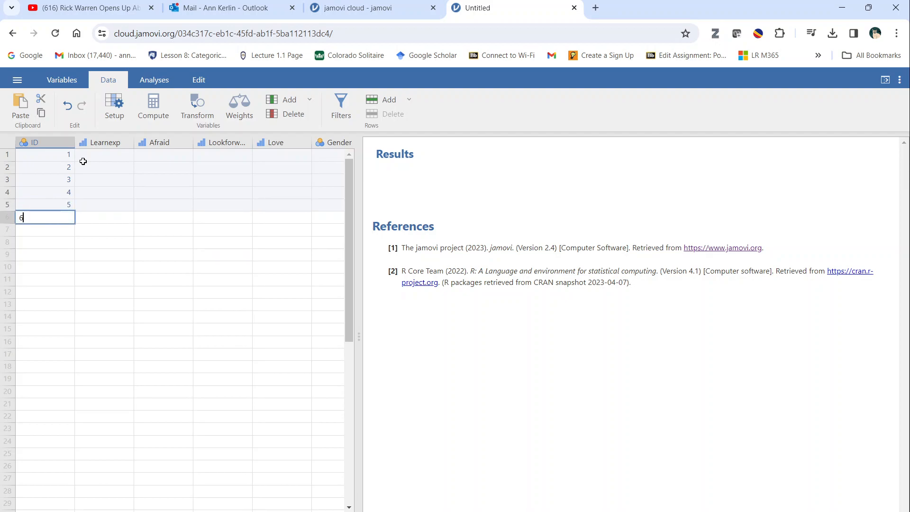
pyautogui.press('Return')
pyautogui.write('7')
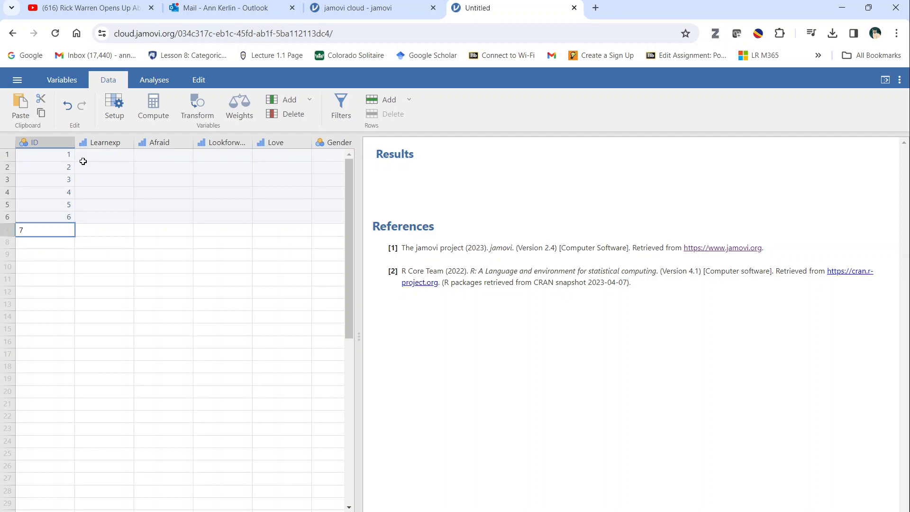
pyautogui.press('Return')
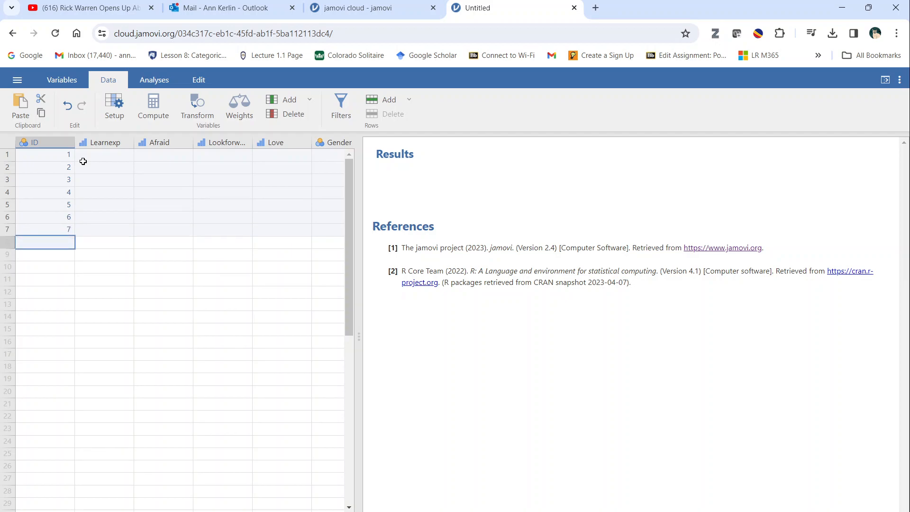
pyautogui.write('8')
pyautogui.press('Return')
pyautogui.write('9')
pyautogui.press('Return')
pyautogui.write('10')
pyautogui.press('Return')
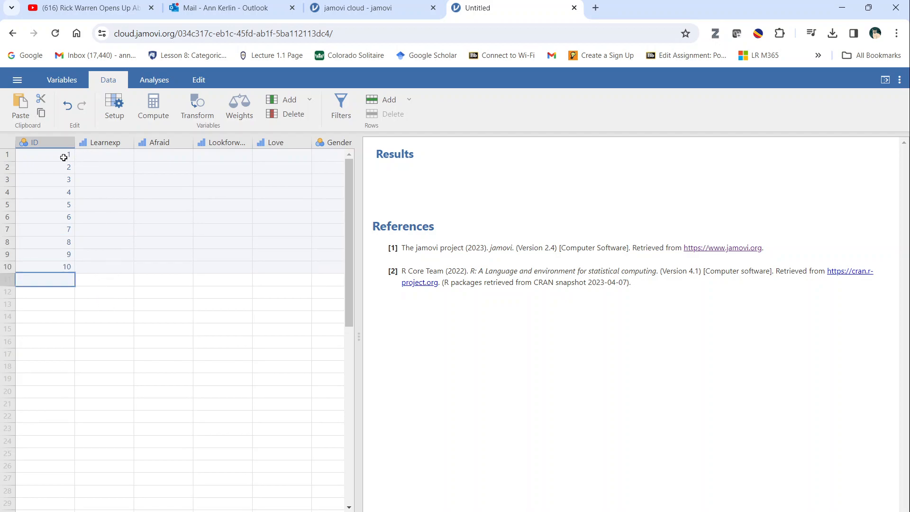
# Step: In row 1, enter Learnexp 3, Afraid 4, Lookforw... 1, Love 1, Gender 1 and Age 26
pyautogui.click(6, 154)
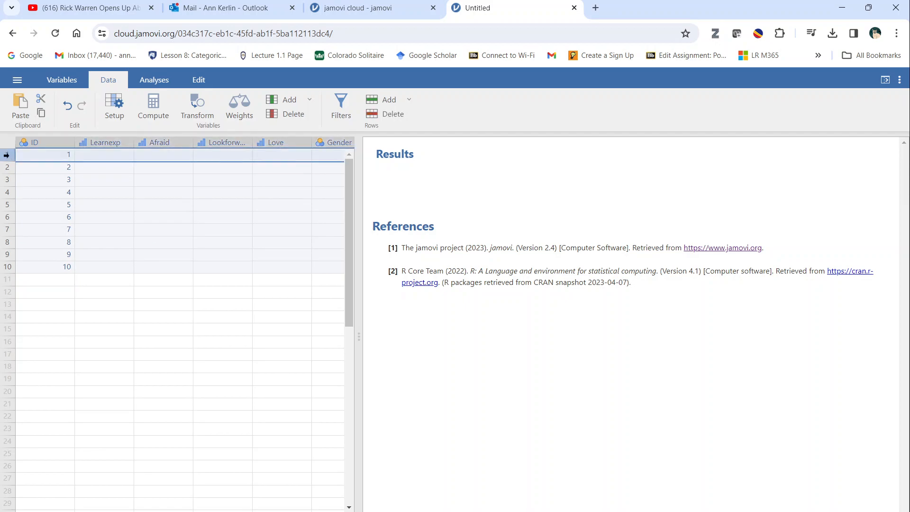
pyautogui.click(102, 154)
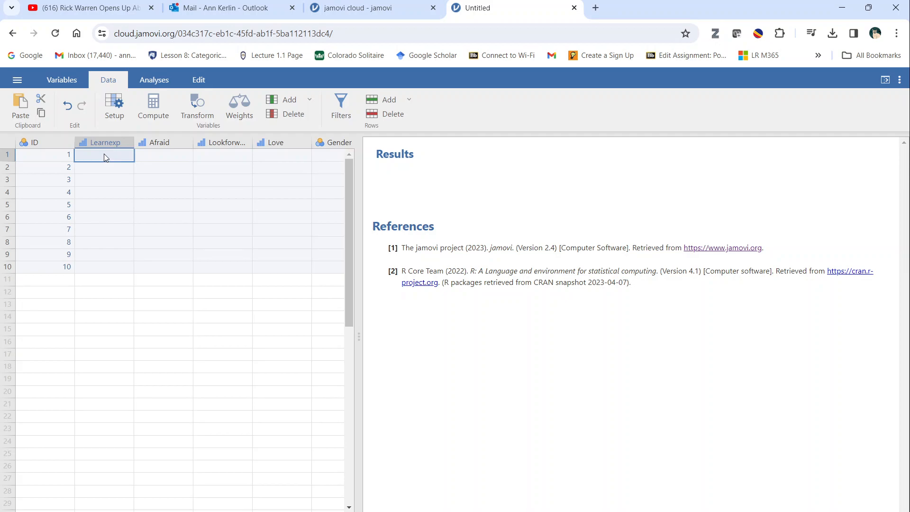
pyautogui.write('3')
pyautogui.press('Tab')
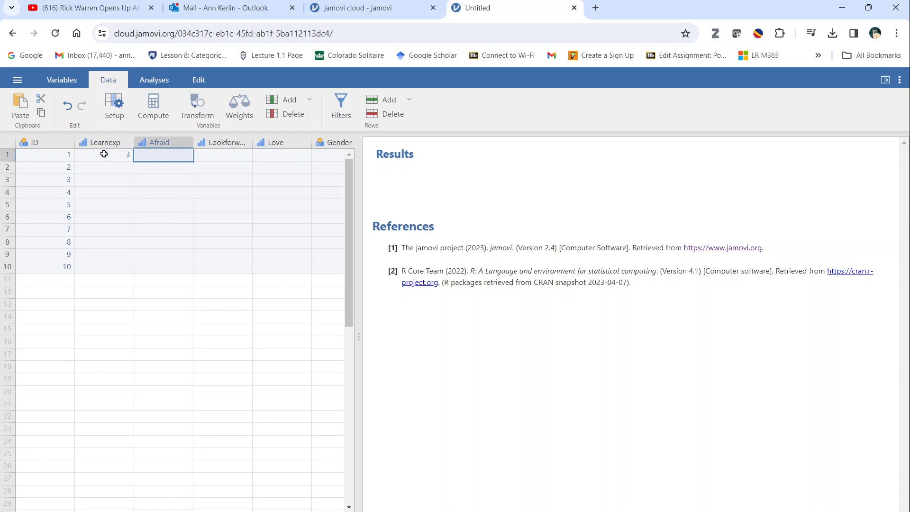
pyautogui.write('4')
pyautogui.press('Tab')
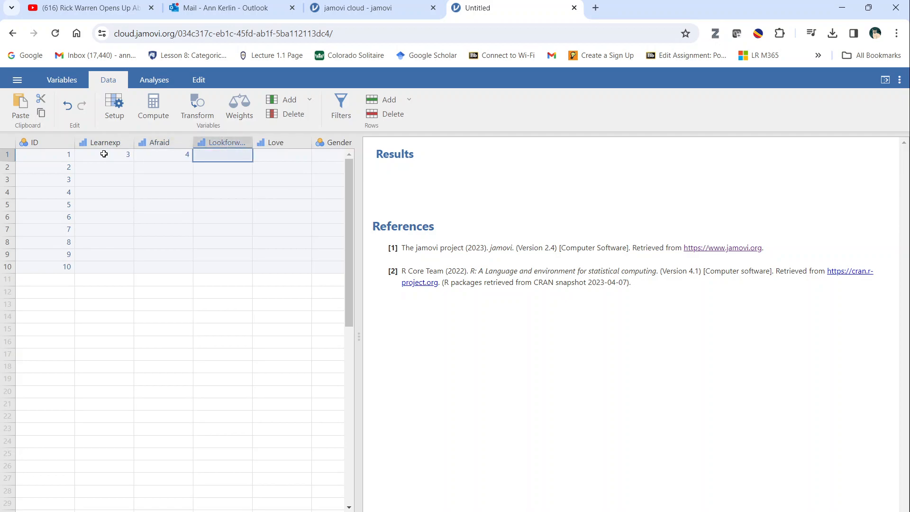
pyautogui.write('1')
pyautogui.press('Tab')
pyautogui.write('1')
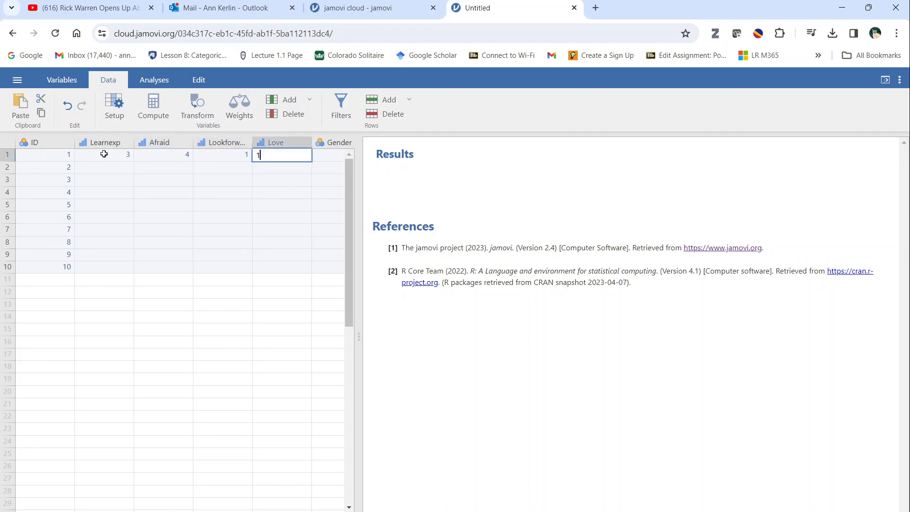
pyautogui.press('Tab')
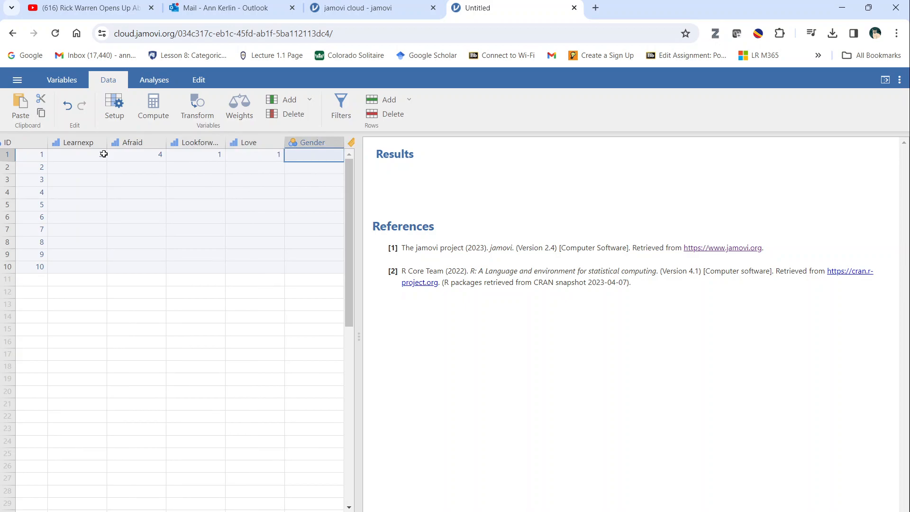
pyautogui.write('1')
pyautogui.press('Tab')
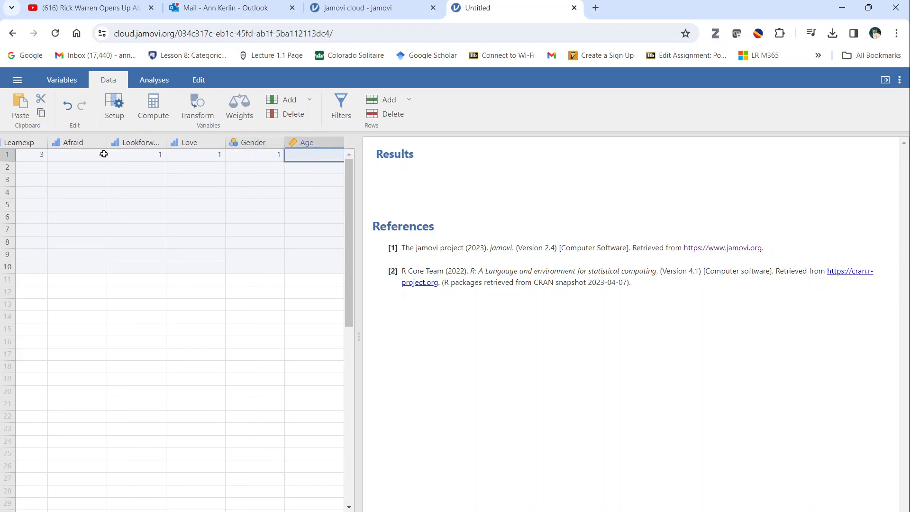
pyautogui.write('26')
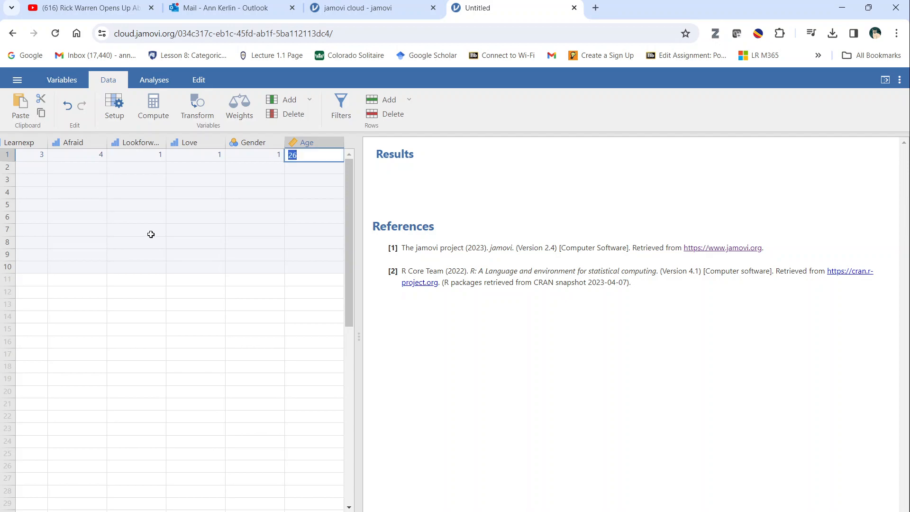
# Step: In row 2, enter Learnexp 2, Afraid 3, Lookforw... 2, Love 3, Gender 2 and Age 34
pyautogui.moveTo(151, 234); pyautogui.dragTo(463, 153)
pyautogui.moveTo(149, 147); pyautogui.dragTo(72, 167)
pyautogui.click(72, 167)
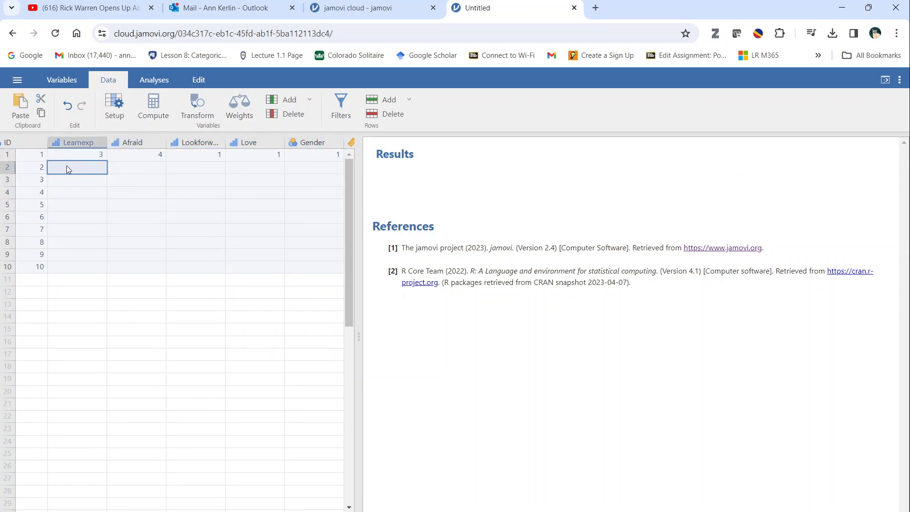
pyautogui.write('2')
pyautogui.press('Tab')
pyautogui.write('3')
pyautogui.press('Tab')
pyautogui.write('2')
pyautogui.press('Tab')
pyautogui.write('3')
pyautogui.press('Tab')
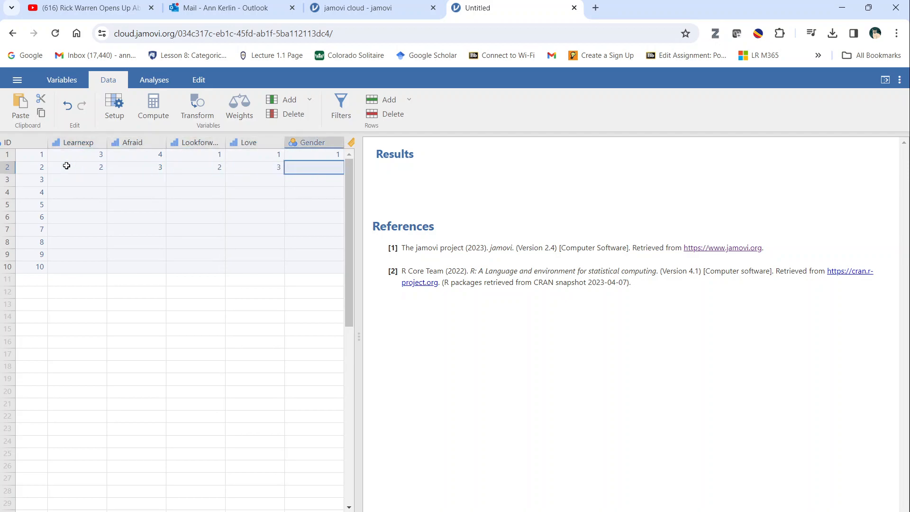
pyautogui.write('2')
pyautogui.press('Tab')
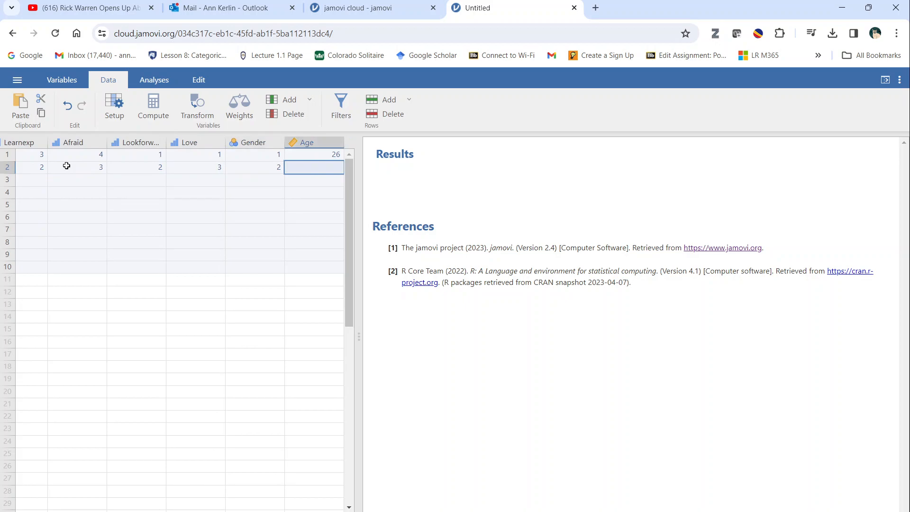
pyautogui.write('34')
pyautogui.press('Tab')
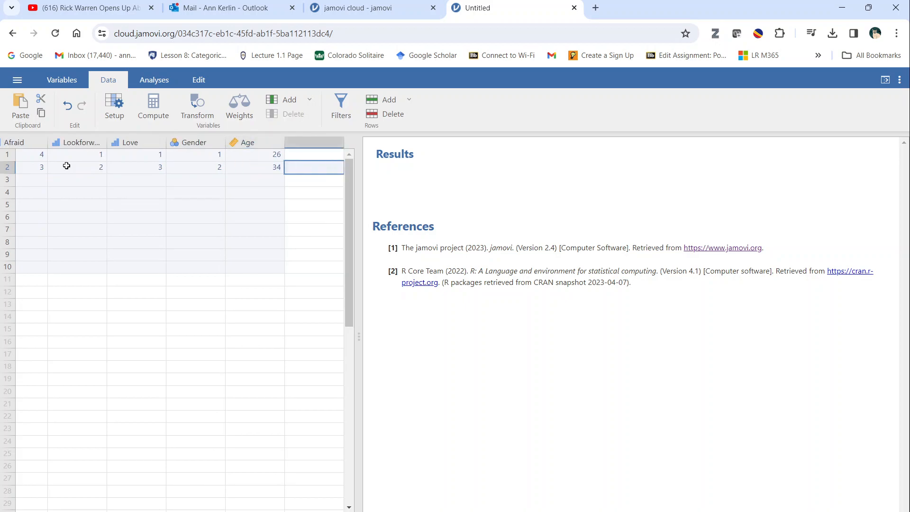
# Step: In row 3, enter Learnexp 3, Afraid 3, Lookforw... 2, Love 2, Gender 1 and Age 47
pyautogui.moveTo(121, 510); pyautogui.dragTo(55, 511)
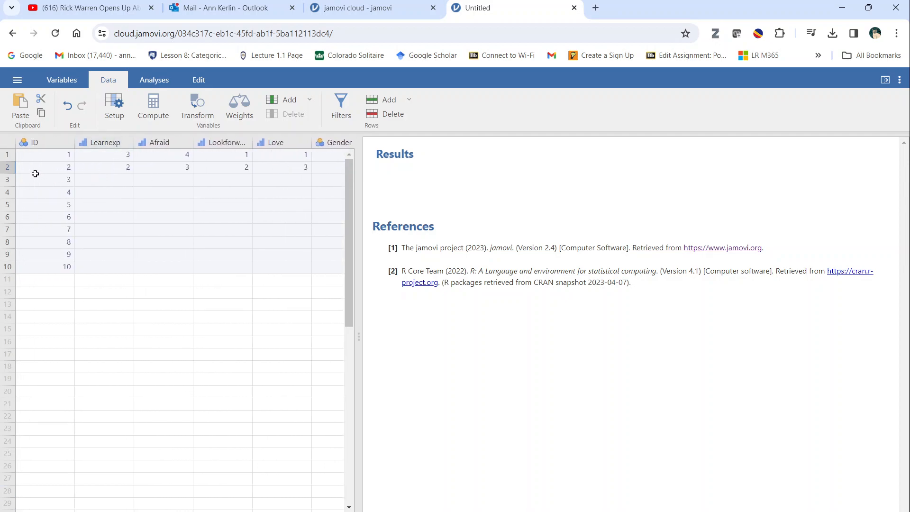
pyautogui.click(109, 181)
pyautogui.click(109, 183)
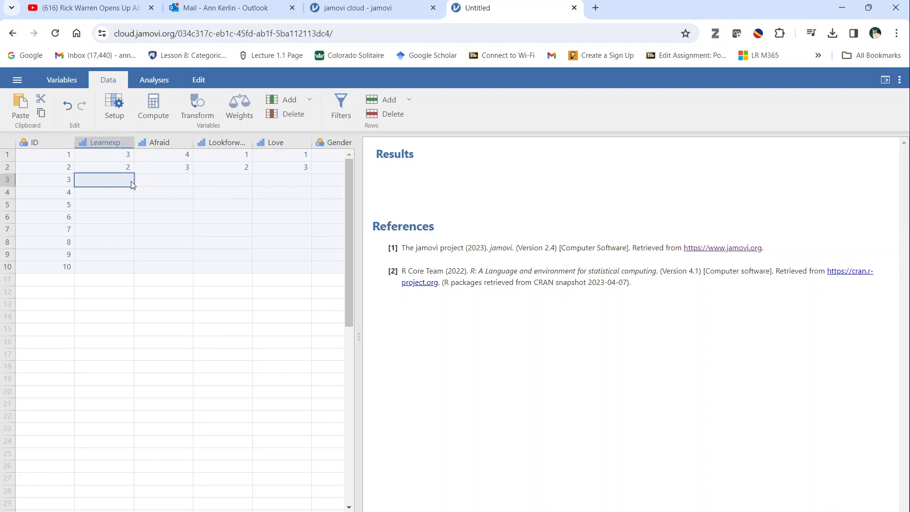
pyautogui.write('3')
pyautogui.press('Tab')
pyautogui.write('3')
pyautogui.press('Tab')
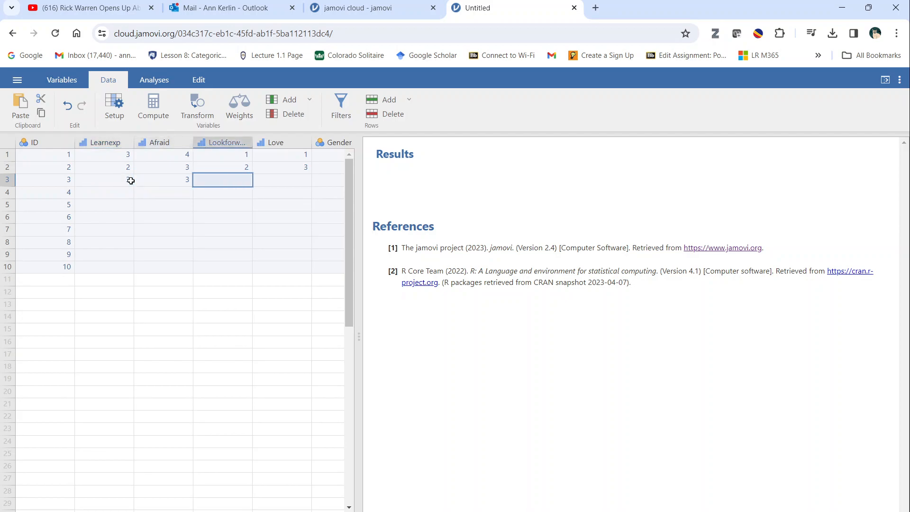
pyautogui.write('2')
pyautogui.press('Tab')
pyautogui.write('2')
pyautogui.press('Tab')
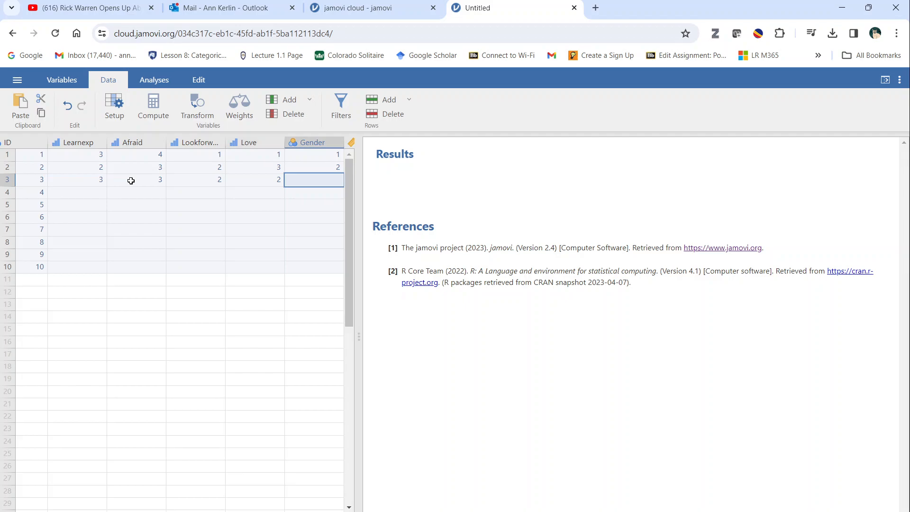
pyautogui.write('1')
pyautogui.write('47')
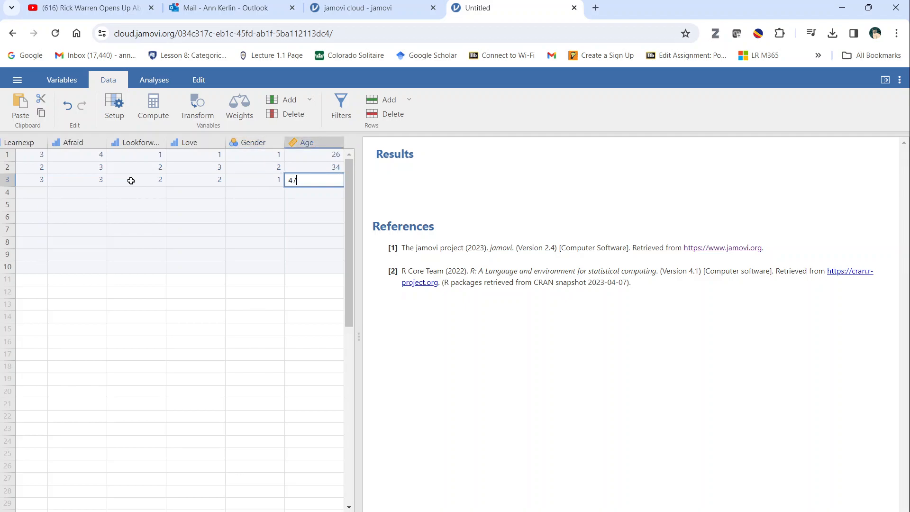
pyautogui.press('Return')
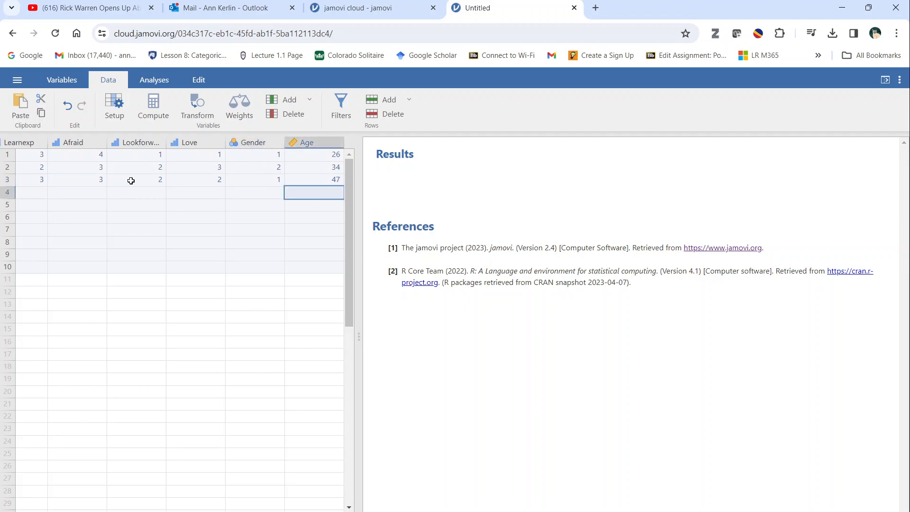
# Step: In row 4, enter Learnexp 3, Afraid 4, Lookforw... 2, Love 1, Gender 1 and Age 41
pyautogui.click(23, 194)
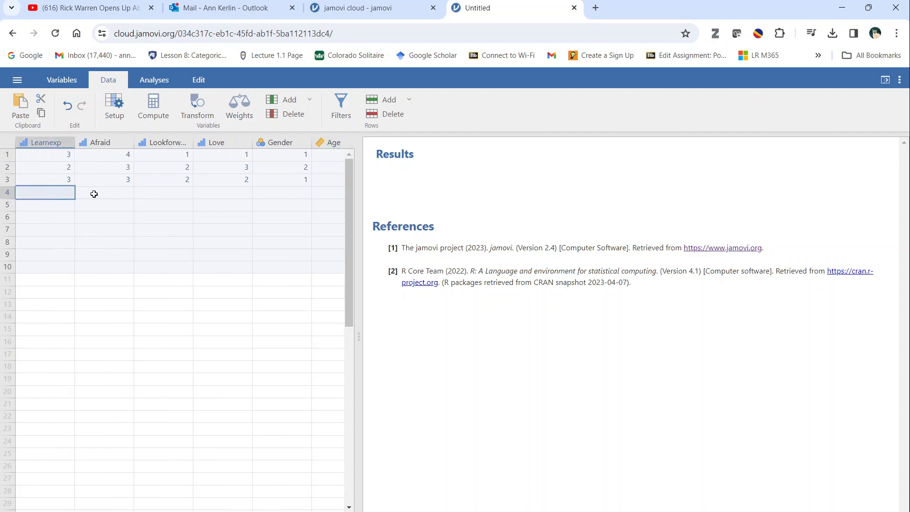
pyautogui.write('3')
pyautogui.press('Tab')
pyautogui.write('4')
pyautogui.press('Tab')
pyautogui.write('2')
pyautogui.press('Tab')
pyautogui.write('1')
pyautogui.press('Tab')
pyautogui.write('1')
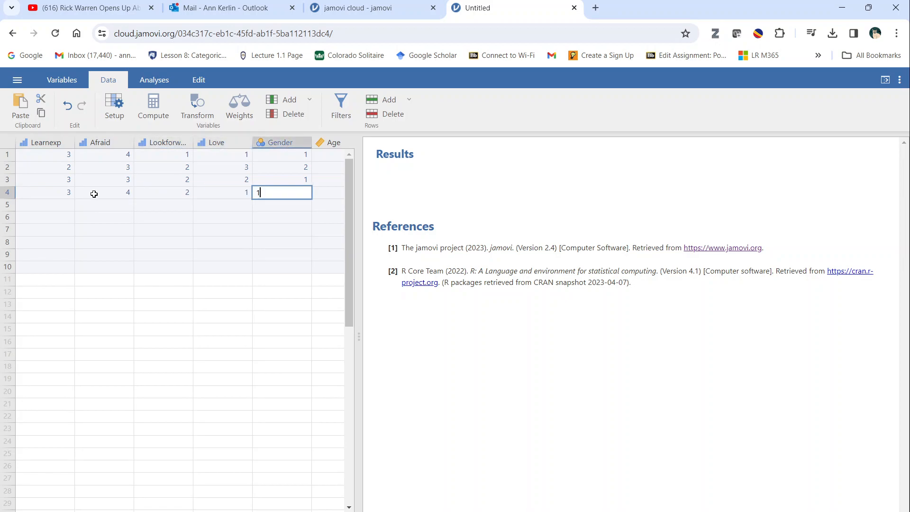
pyautogui.press('Tab')
pyautogui.write('41')
pyautogui.press('Tab')
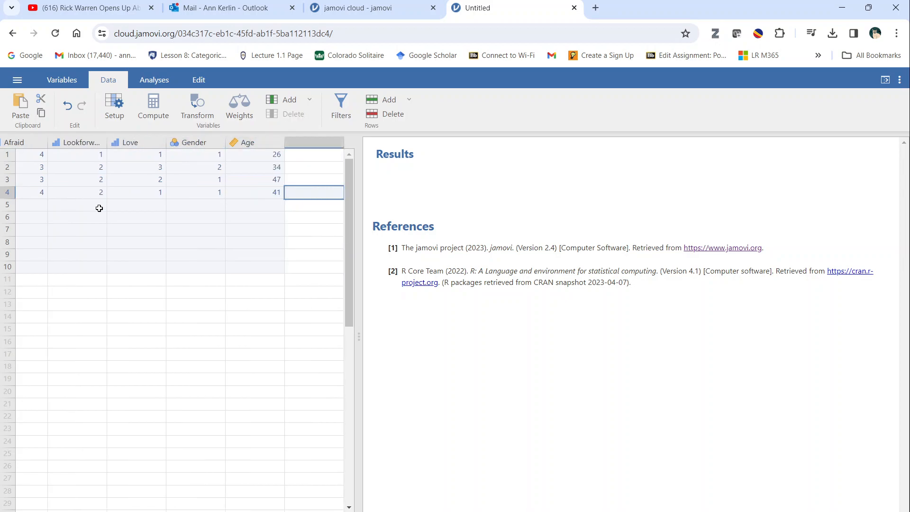
# Step: In row 5, enter Learnexp 3, Afraid 4, Lookforw... 1, Love 1, Gender 2 and Age 35
pyautogui.moveTo(183, 511); pyautogui.dragTo(104, 511)
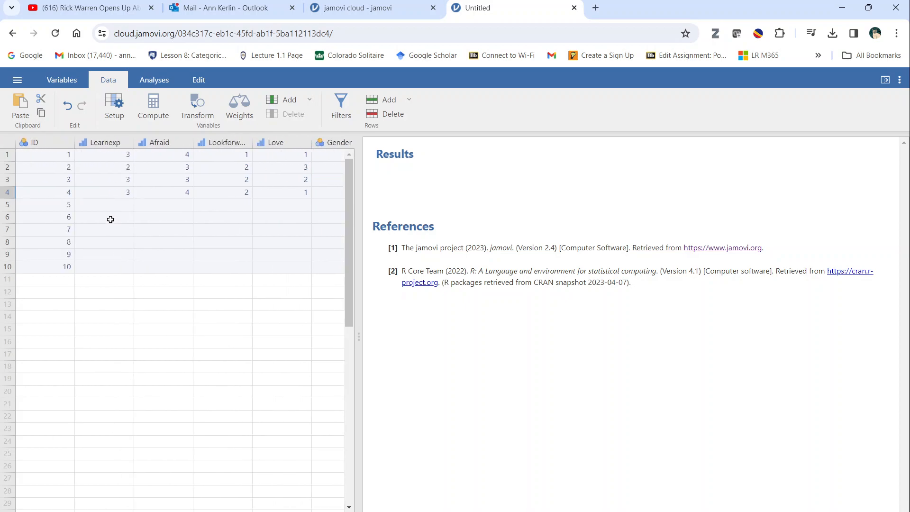
pyautogui.click(98, 205)
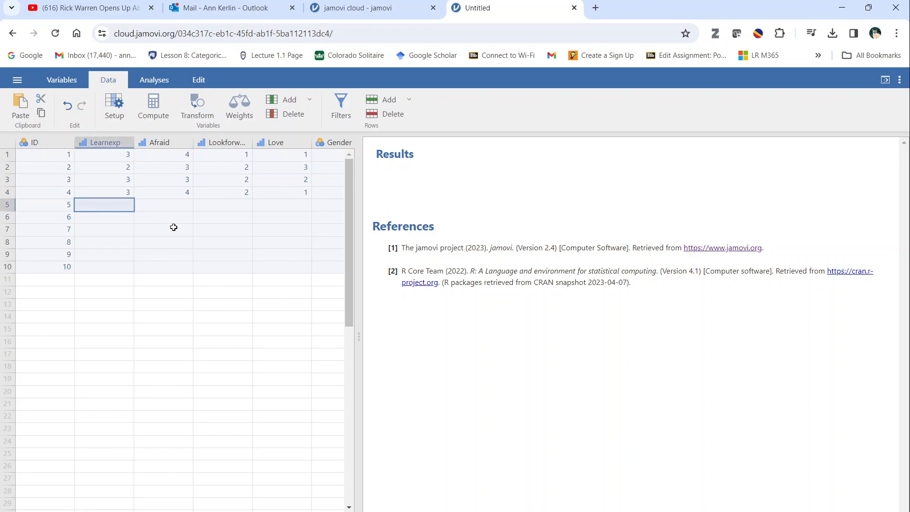
pyautogui.write('3')
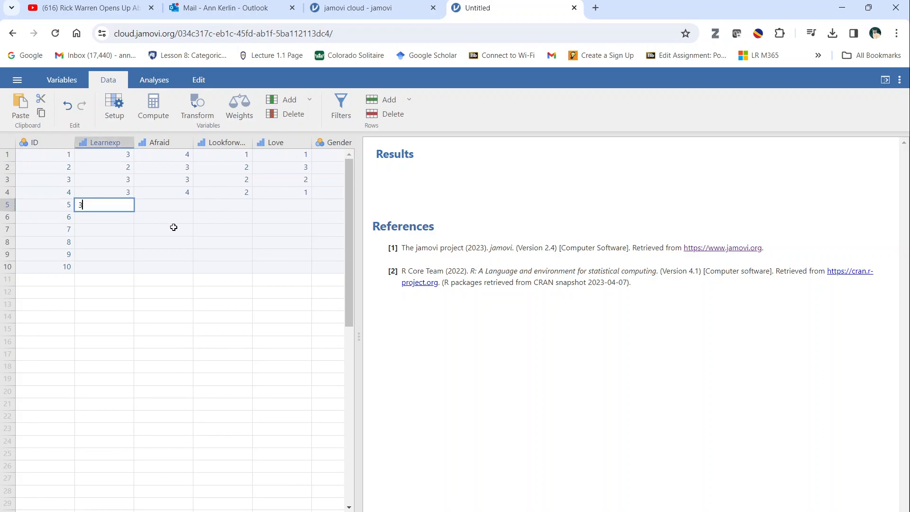
pyautogui.press('Tab')
pyautogui.write('4')
pyautogui.press('Tab')
pyautogui.write('1')
pyautogui.press('Tab')
pyautogui.write('1')
pyautogui.press('Tab')
pyautogui.write('2')
pyautogui.press('Tab')
pyautogui.write('35')
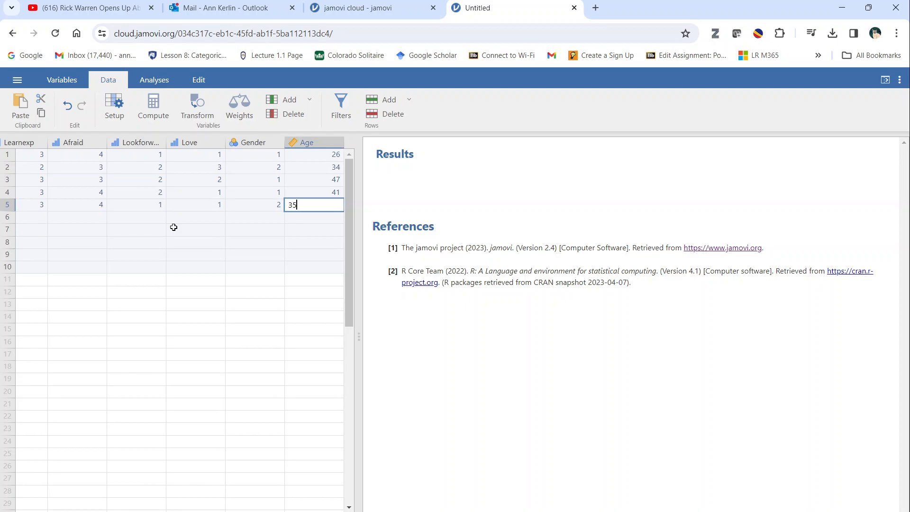
pyautogui.press('Tab')
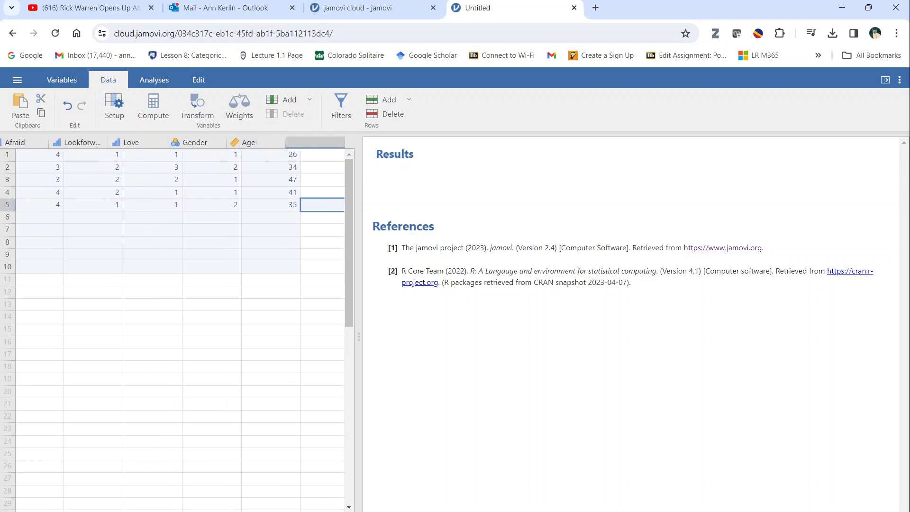
# Step: In row 6, enter Learnexp 3, Afraid 4, Lookforw... 1, Love 3, Gender 1 and Age 52
pyautogui.hscroll(-3, 71, 209)
pyautogui.click(98, 217)
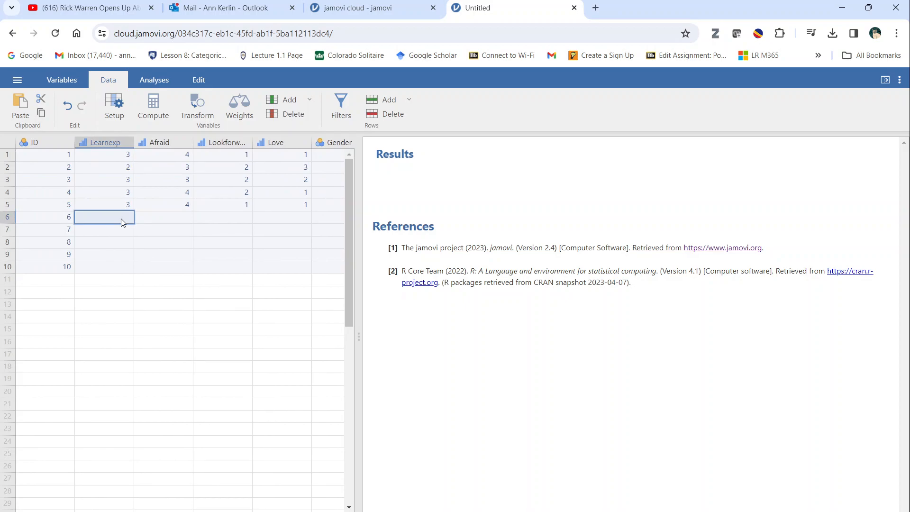
pyautogui.write('3')
pyautogui.press('Tab')
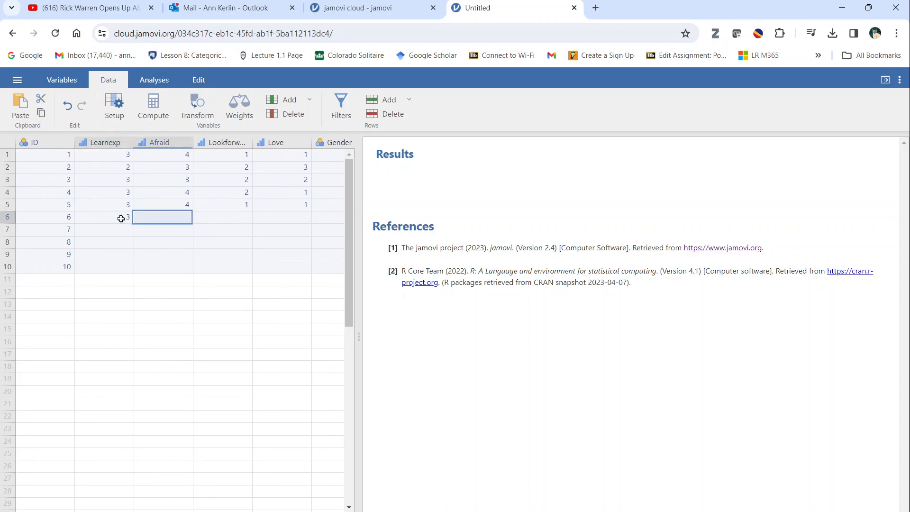
pyautogui.write('4')
pyautogui.press('Tab')
pyautogui.write('1')
pyautogui.press('Tab')
pyautogui.write('3')
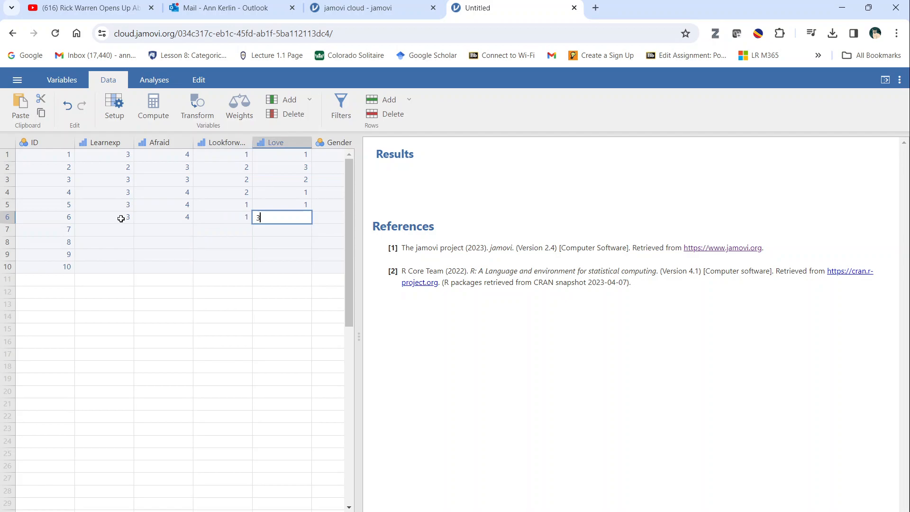
pyautogui.press('Tab')
pyautogui.write('1')
pyautogui.press('Tab')
pyautogui.write('52')
pyautogui.press('Tab')
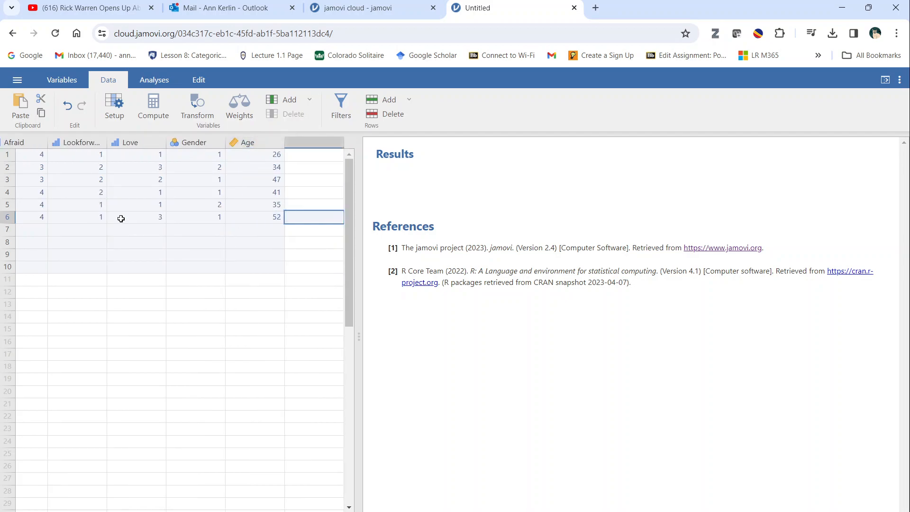
# Step: In row 7, enter Afraid 3, Lookforw... 4, Love 2 and Gender 2
pyautogui.click(39, 230)
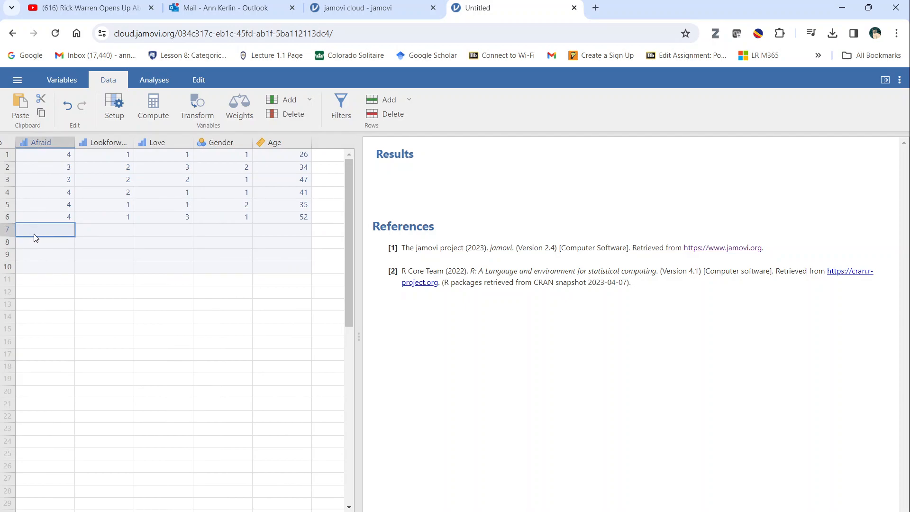
pyautogui.write('3')
pyautogui.press('Tab')
pyautogui.write('4')
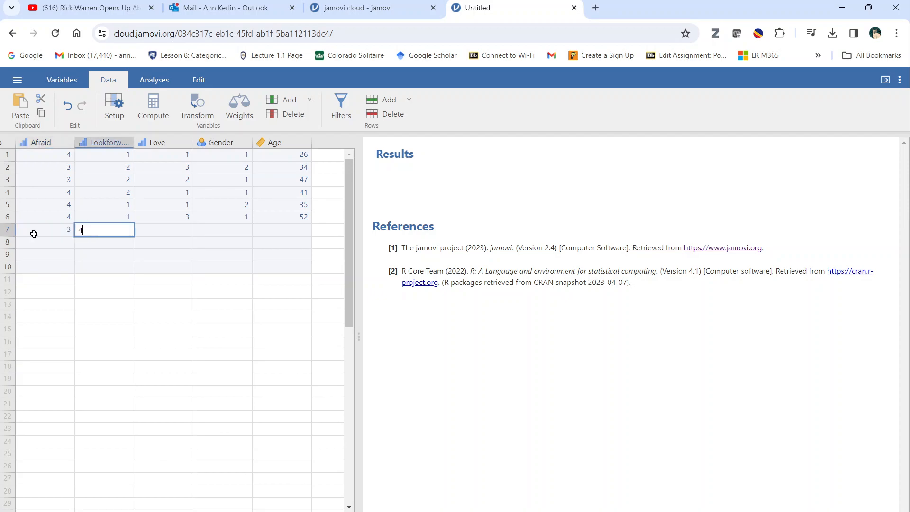
pyautogui.press('Tab')
pyautogui.write('2')
pyautogui.press('Tab')
pyautogui.write('2')
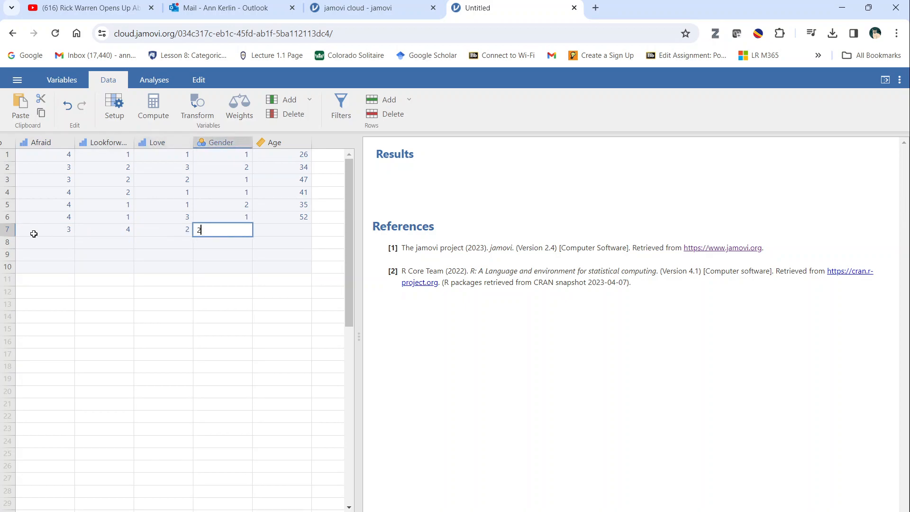
pyautogui.press('Tab')
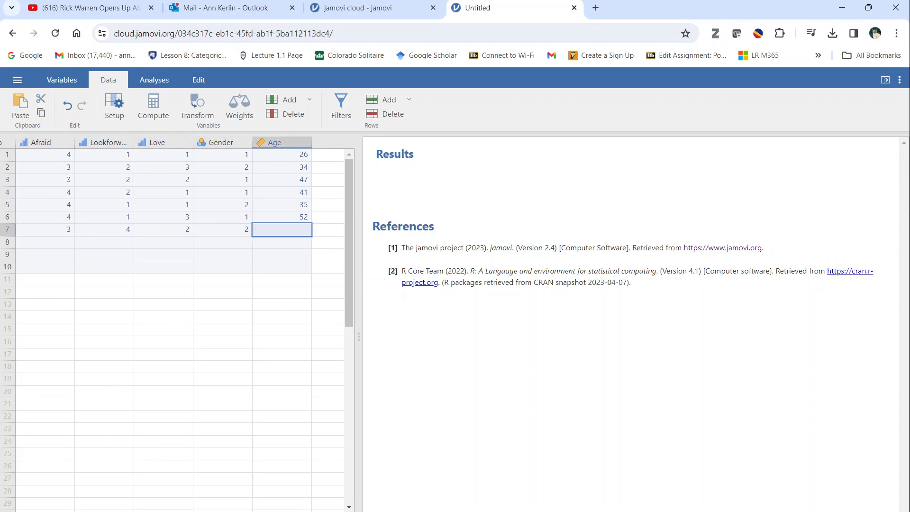
# Step: In row 7, enter Learnexp 3, Afraid 4, Lookforw... 2, Love 2, Gender 1 and Age 38
pyautogui.hscroll(-3, 78, 295)
pyautogui.click(105, 229)
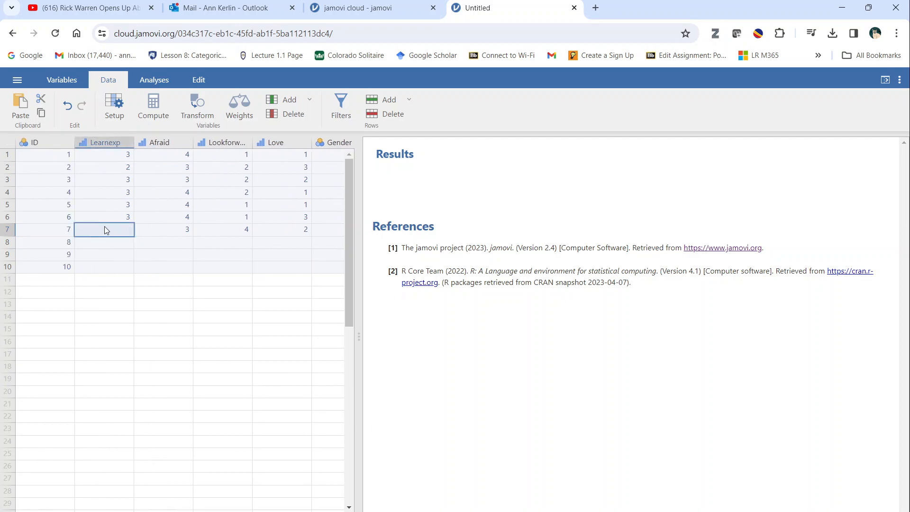
pyautogui.write('3')
pyautogui.press('Tab')
pyautogui.write('4')
pyautogui.press('Tab')
pyautogui.write('2')
pyautogui.press('Tab')
pyautogui.write('2')
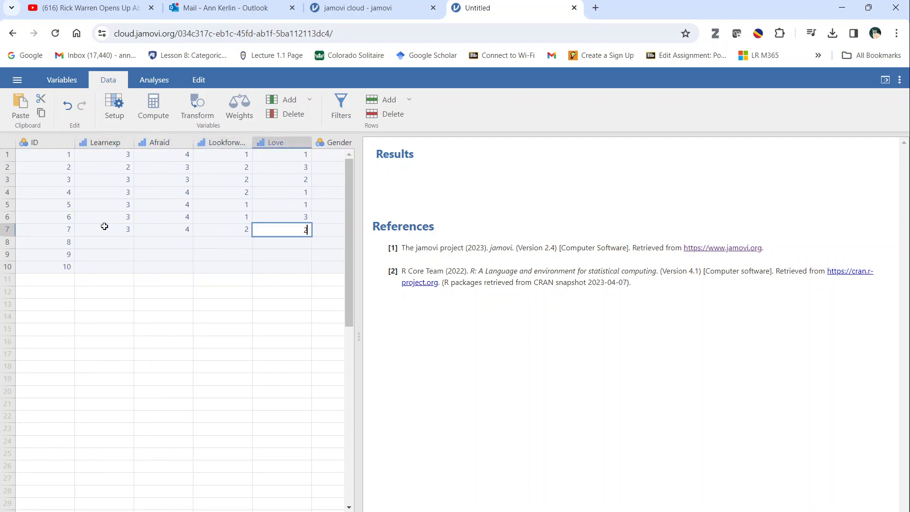
pyautogui.press('Tab')
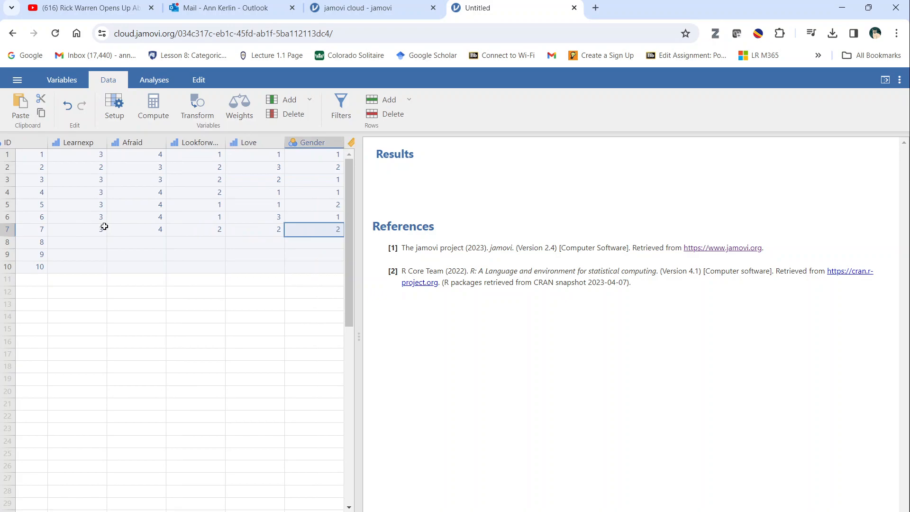
pyautogui.write('1')
pyautogui.press('Tab')
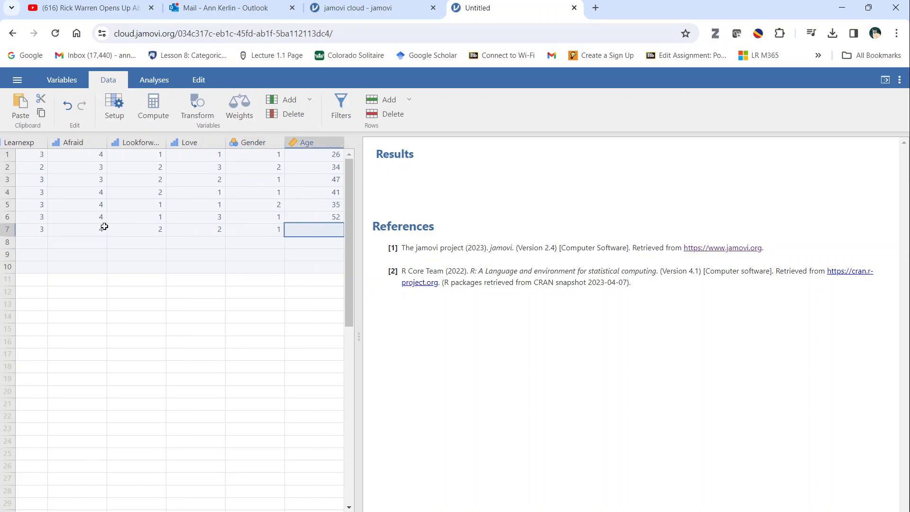
pyautogui.write('38')
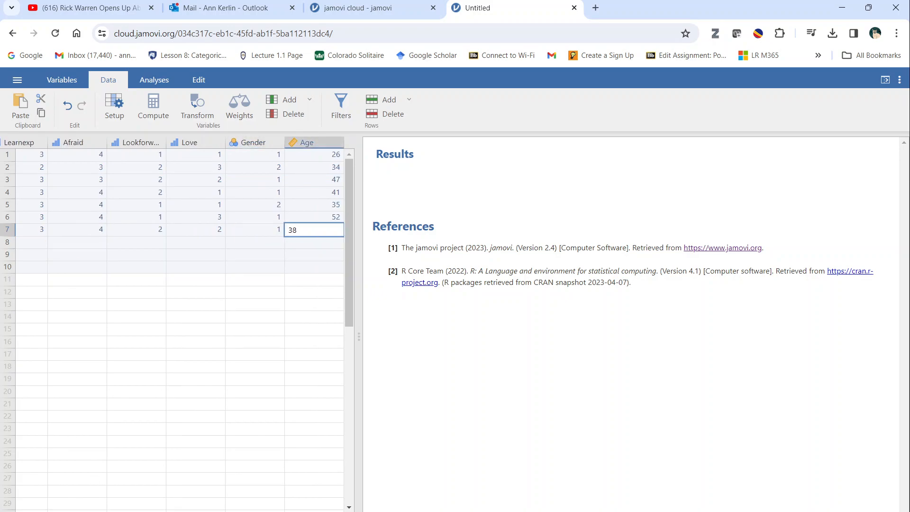
# Step: In row 8, enter Learnexp 2, Afraid 4, Lookforw... 2, Love 2, Gender 2 and Age 27
pyautogui.click(41, 511)
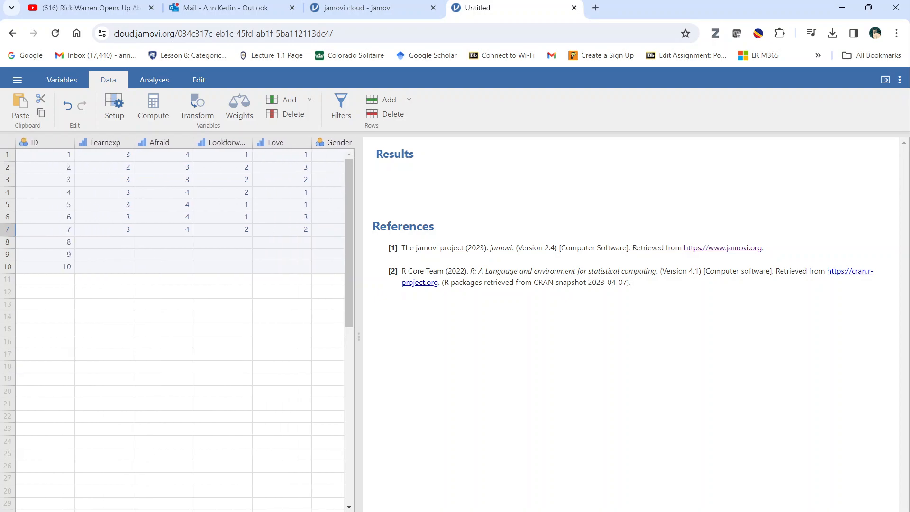
pyautogui.click(106, 243)
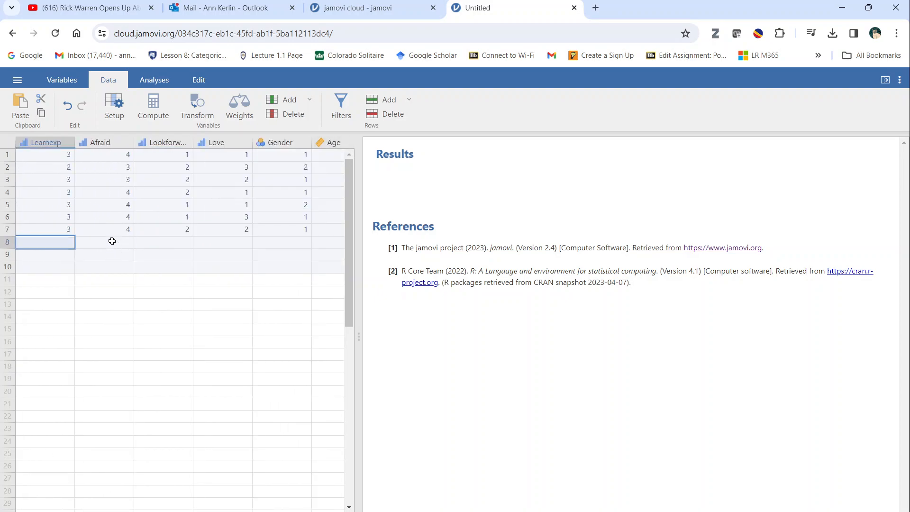
pyautogui.click(29, 511)
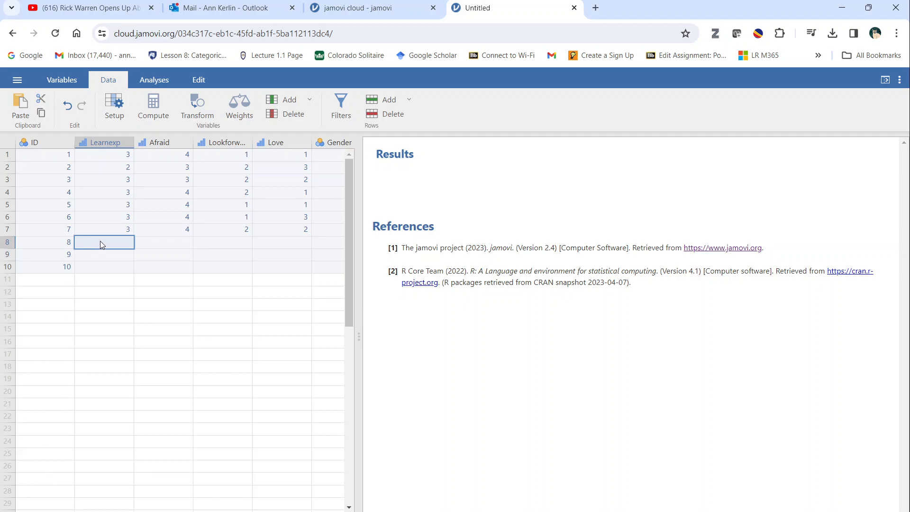
pyautogui.write('2')
pyautogui.press('Tab')
pyautogui.write('4')
pyautogui.press('Tab')
pyautogui.write('2')
pyautogui.press('Tab')
pyautogui.write('2')
pyautogui.press('Tab')
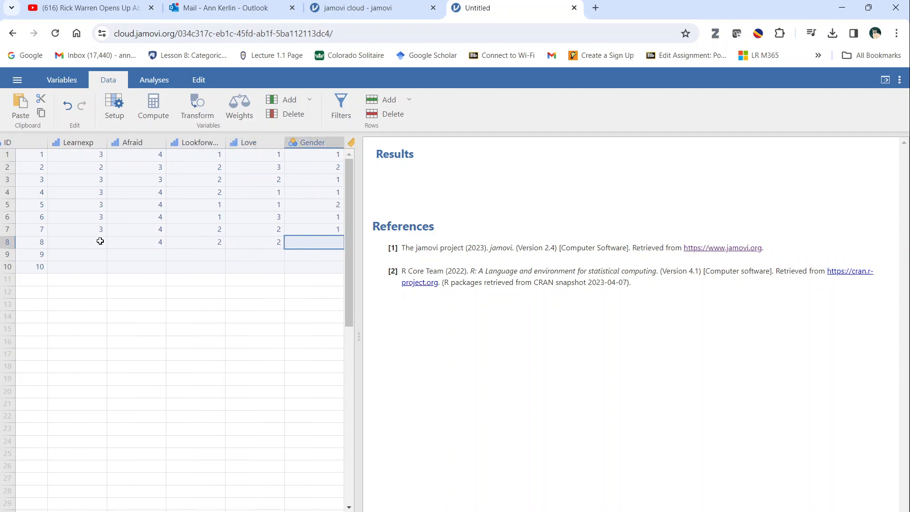
pyautogui.write('2')
pyautogui.press('Tab')
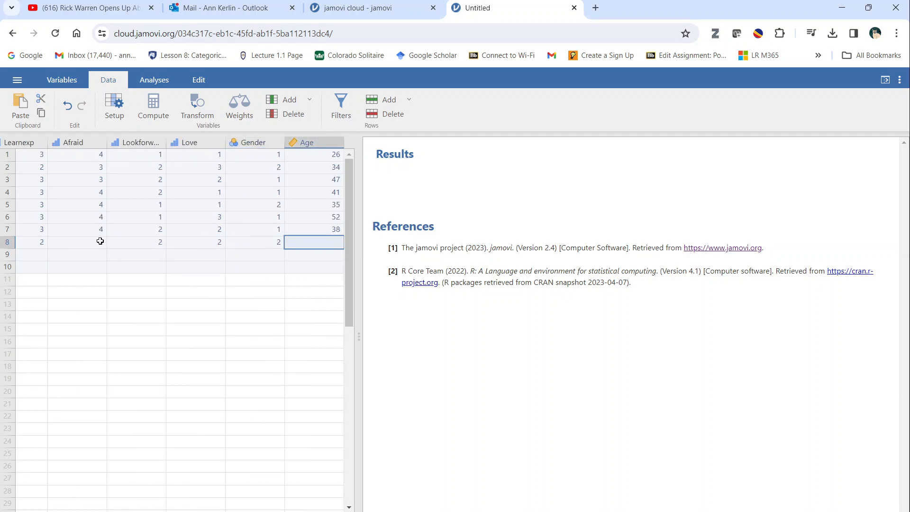
pyautogui.write('27')
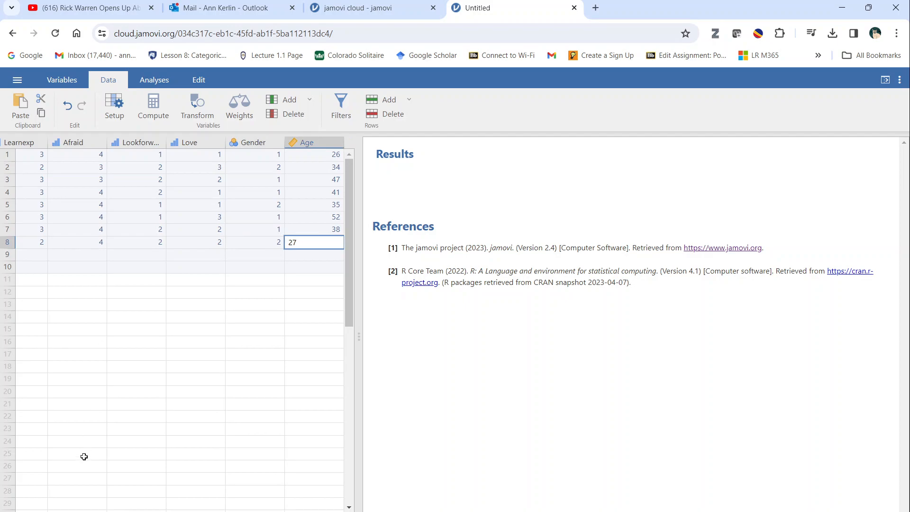
# Step: In row 9, enter Afraid 12, Lookforw... 3, Love 3, Gender 2 and Age 49
pyautogui.click(4, 511)
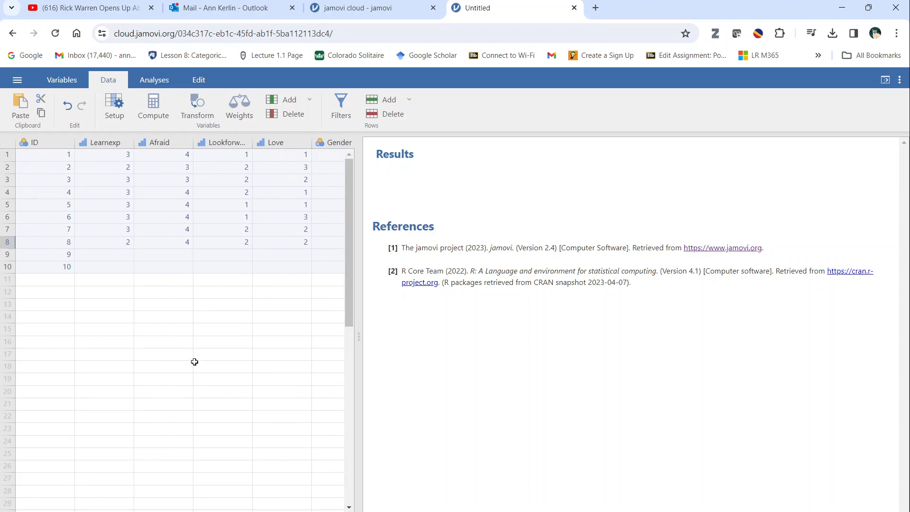
pyautogui.click(96, 254)
pyautogui.moveTo(204, 278); pyautogui.dragTo(220, 281)
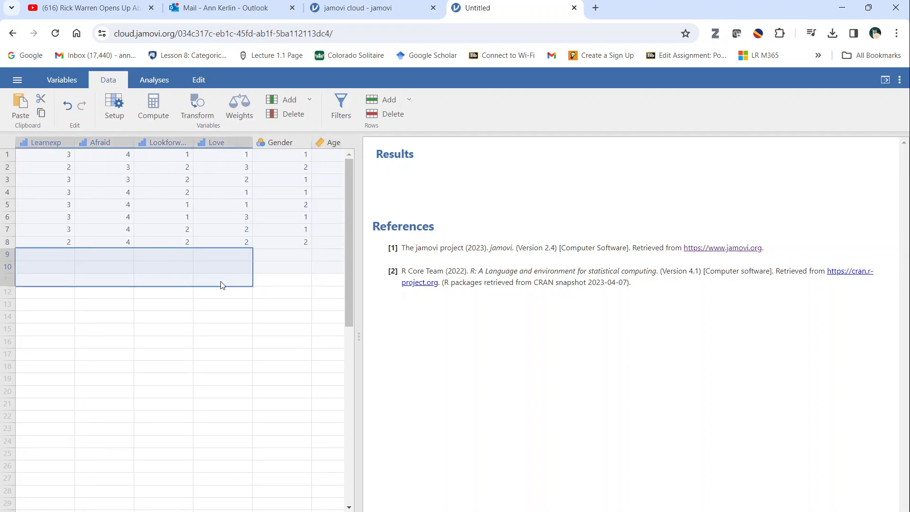
pyautogui.write('12')
pyautogui.press('Tab')
pyautogui.write('3')
pyautogui.press('Tab')
pyautogui.write('3')
pyautogui.press('Tab')
pyautogui.write('2')
pyautogui.press('Tab')
pyautogui.write('49')
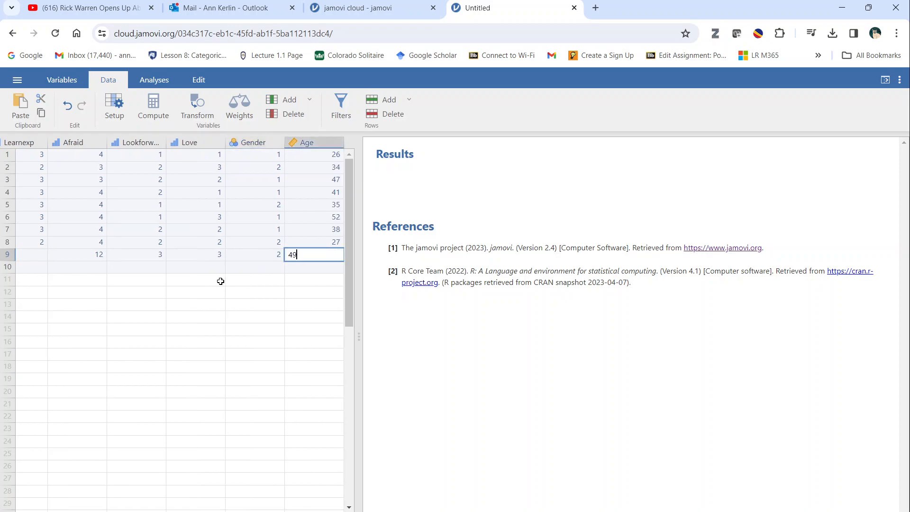
pyautogui.press('Tab')
# Step: In row 9, enter Learnexp 1 and set Afraid to 2
pyautogui.moveTo(221, 282); pyautogui.dragTo(126, 255)
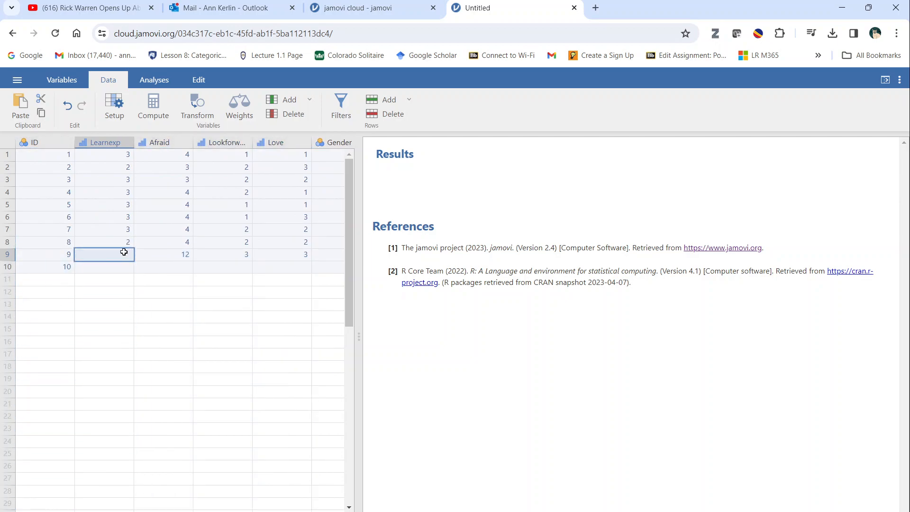
pyautogui.write('1')
pyautogui.press('Tab')
pyautogui.write('2')
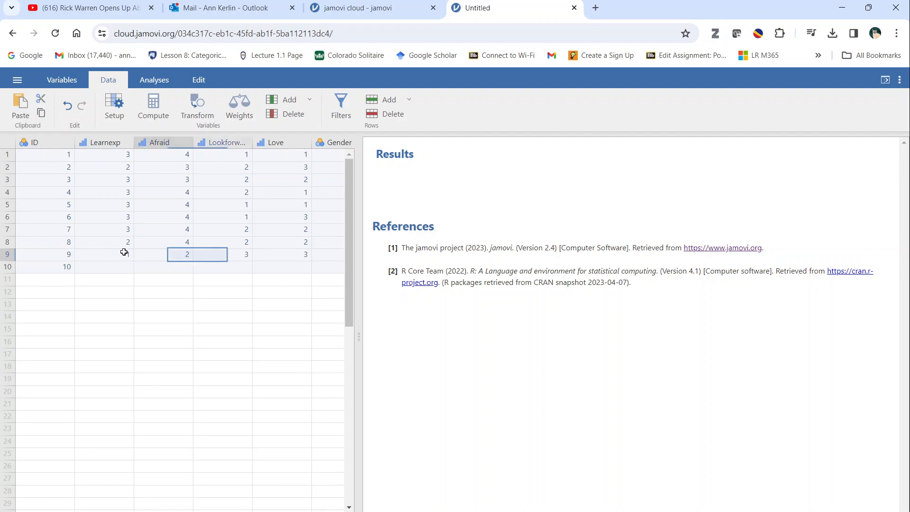
pyautogui.press('Tab')
# Step: In row 10, enter Learnexp 3, Afraid 3, Lookforw... 3, Love 3, Gender 1 and Age 33
pyautogui.click(114, 268)
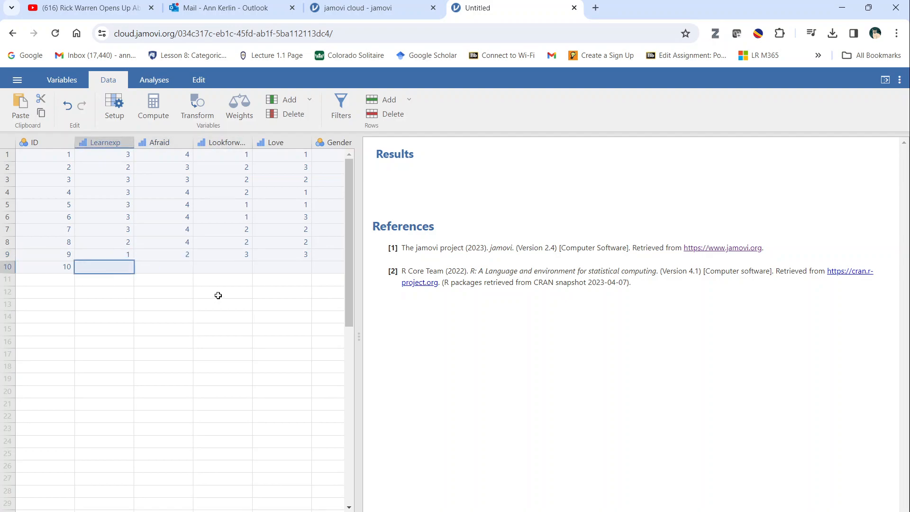
pyautogui.write('3')
pyautogui.press('Tab')
pyautogui.write('3')
pyautogui.press('Tab')
pyautogui.write('3')
pyautogui.press('Tab')
pyautogui.write('3')
pyautogui.press('Tab')
pyautogui.write('1')
pyautogui.press('Tab')
pyautogui.write('33')
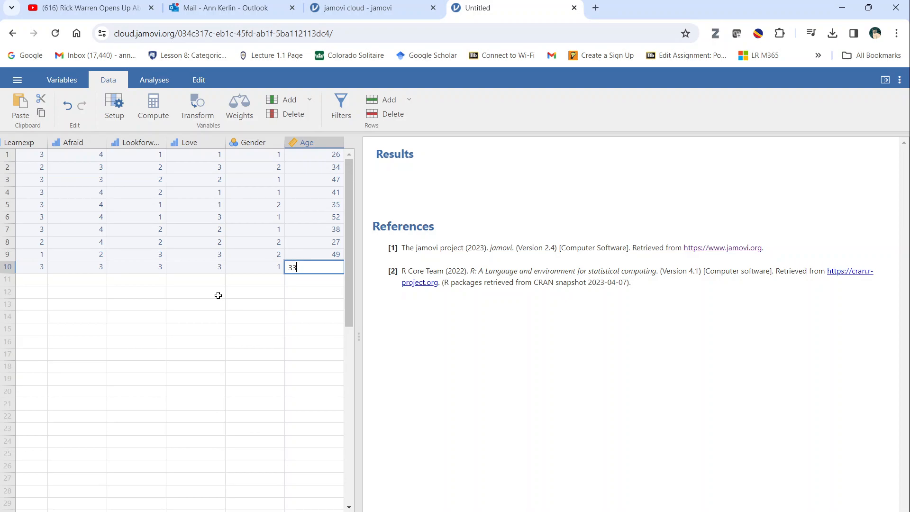
pyautogui.press('Return')
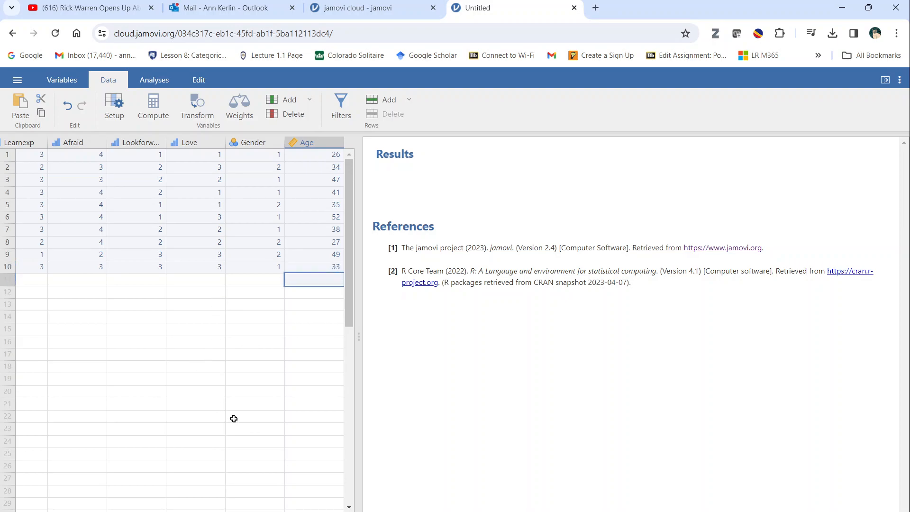
# Step: Review the variable list with its coding descriptions and compare it with the entered participant data
pyautogui.hscroll(-2, 180, 322)
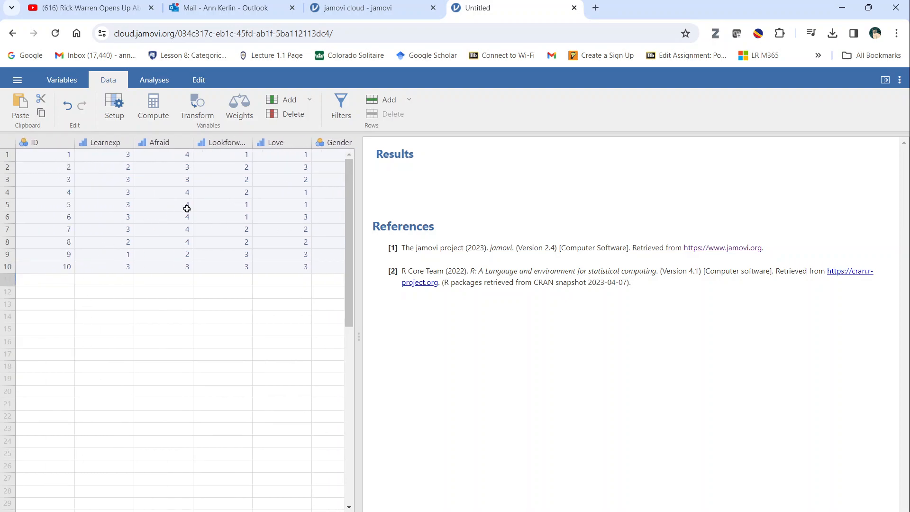
pyautogui.click(67, 80)
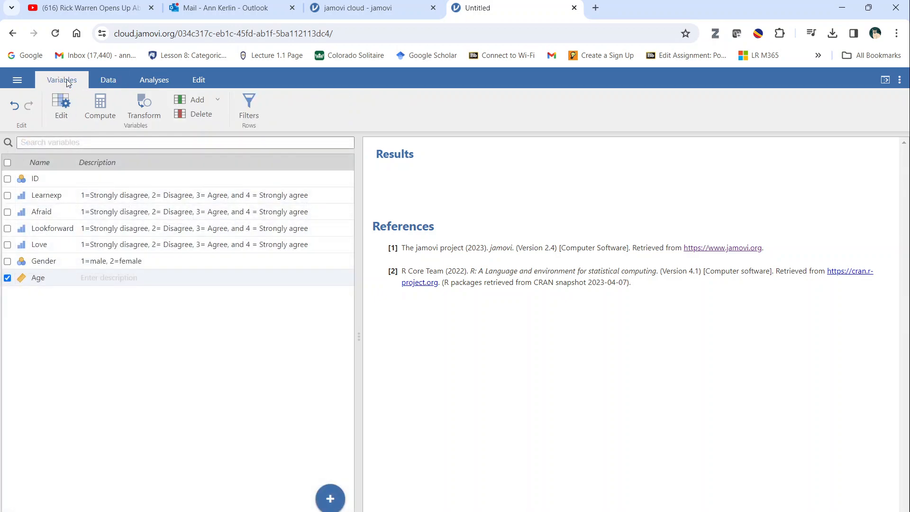
pyautogui.click(103, 80)
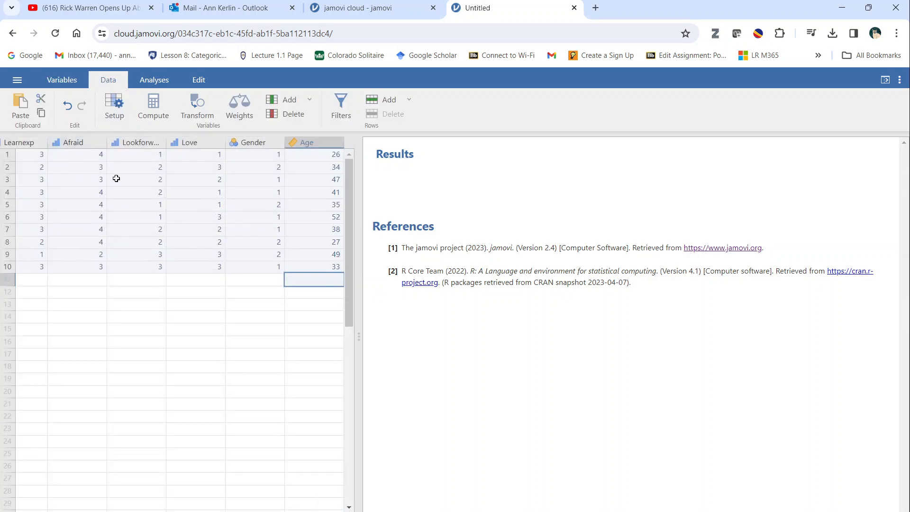
pyautogui.click(66, 79)
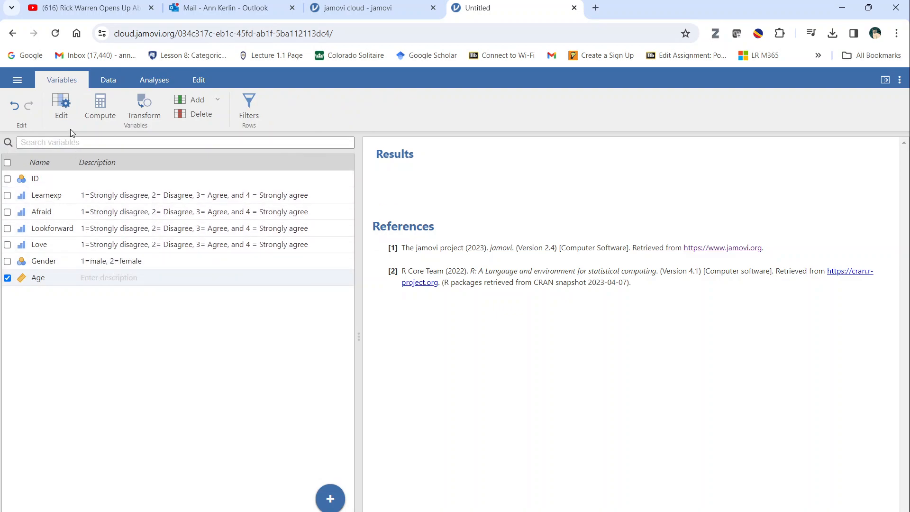
pyautogui.click(107, 77)
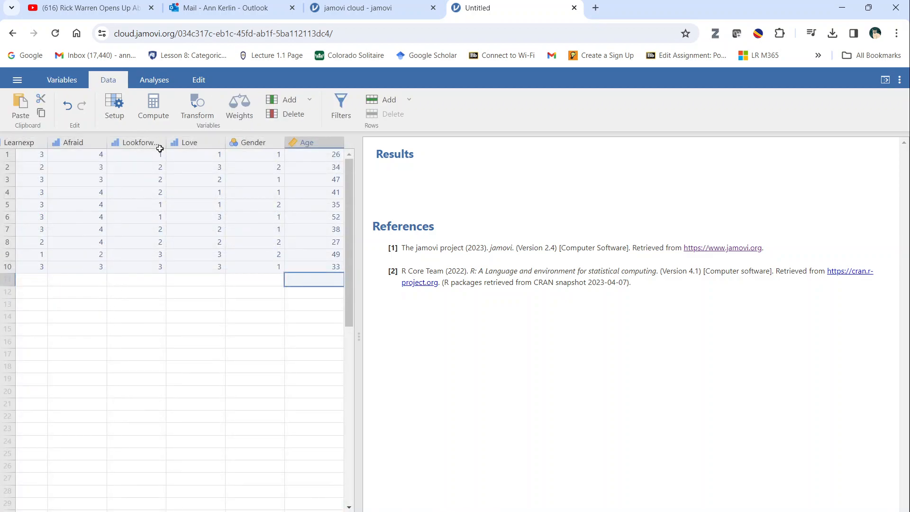
# Step: Create a Descriptives analysis with Learnexp, Lookforward, Gender, Love, Age and Afraid as its variables
pyautogui.click(157, 79)
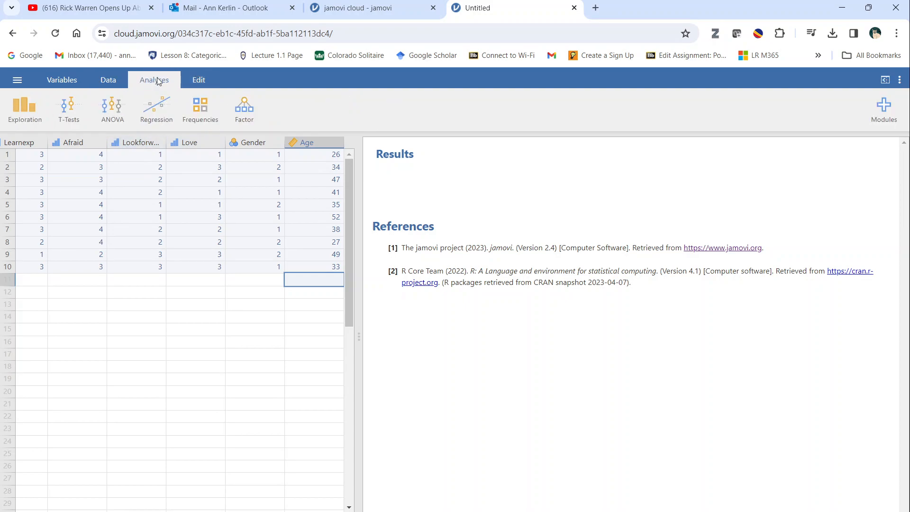
pyautogui.click(20, 108)
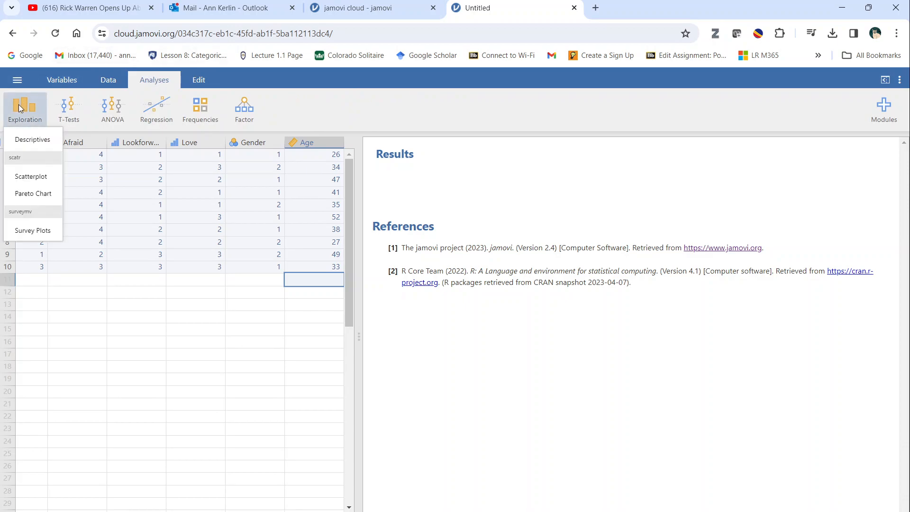
pyautogui.click(38, 140)
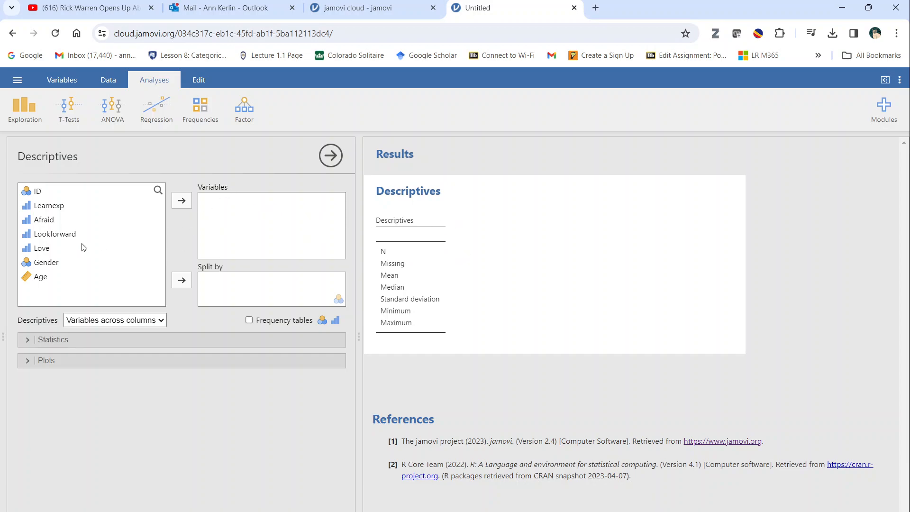
pyautogui.click(51, 208)
pyautogui.click(184, 201)
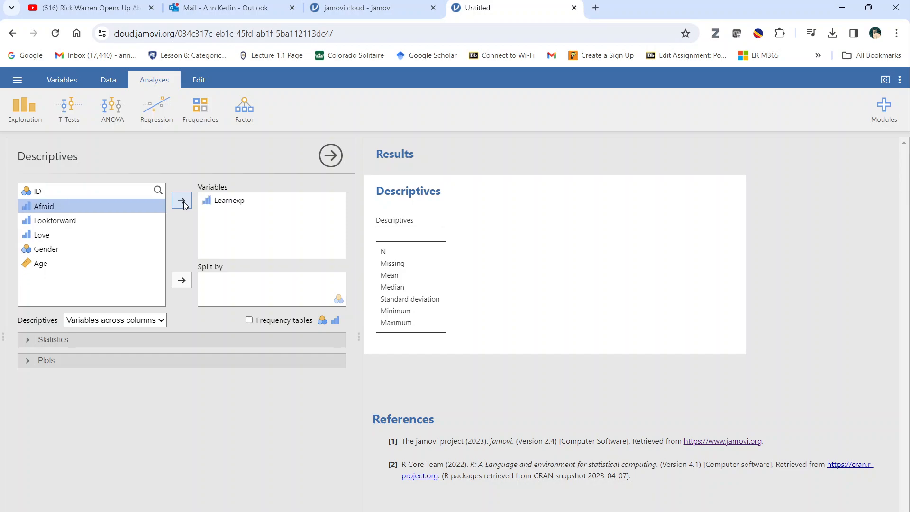
pyautogui.click(69, 221)
pyautogui.click(181, 201)
pyautogui.click(78, 232)
pyautogui.click(178, 204)
pyautogui.click(45, 221)
pyautogui.click(181, 200)
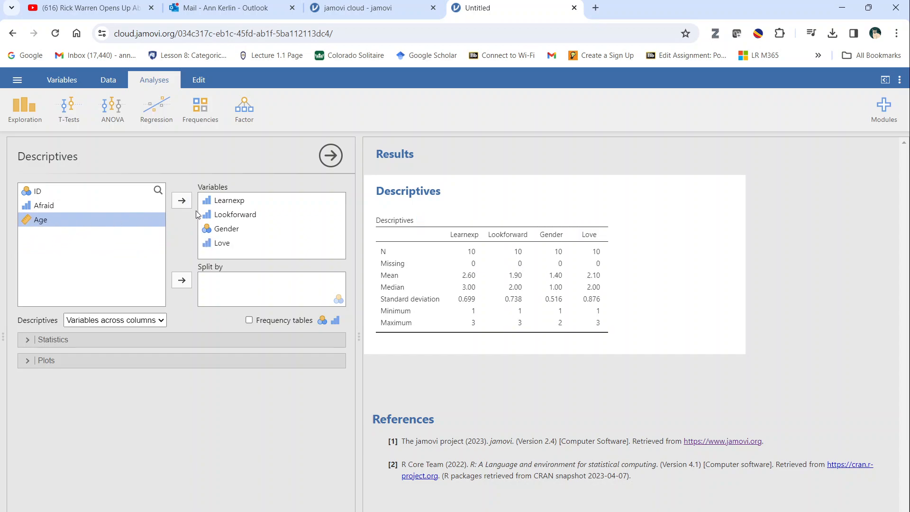
pyautogui.click(181, 201)
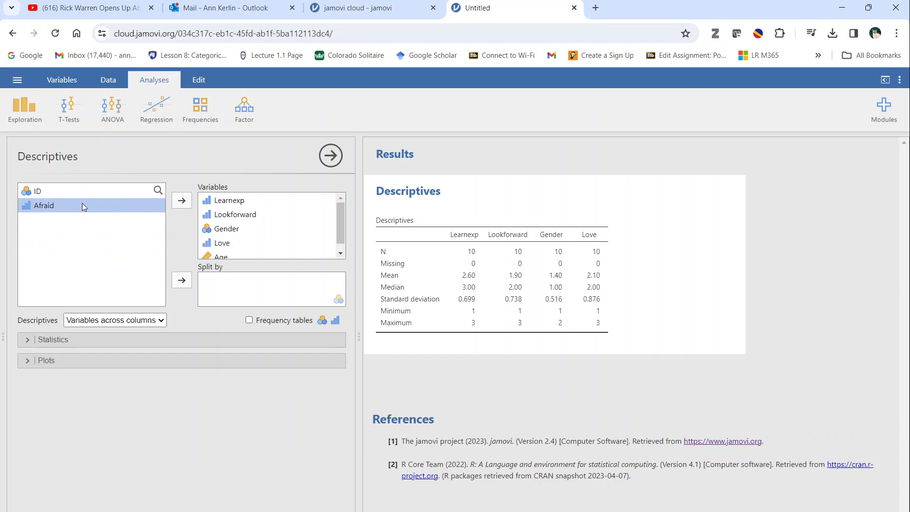
pyautogui.click(181, 200)
pyautogui.scroll(-1, 285, 232)
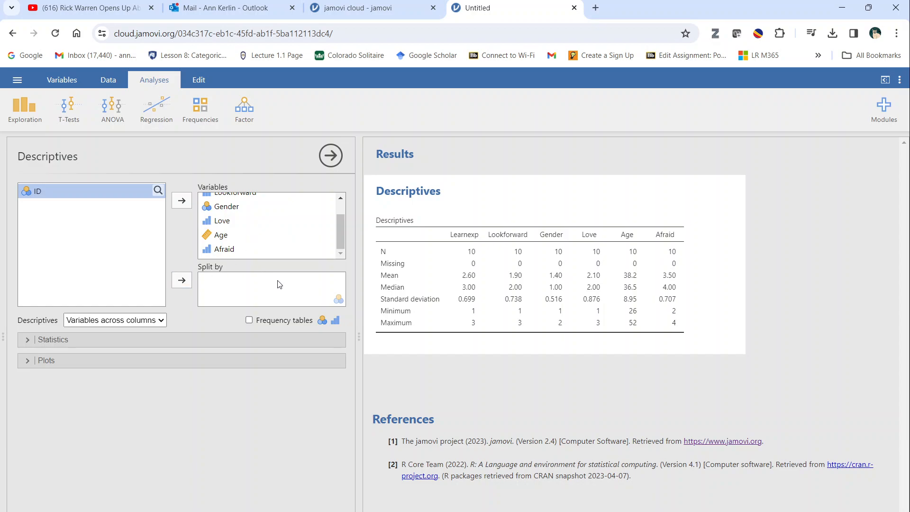
# Step: Add the Mode and the Shapiro-Wilk normality test to the Descriptives statistics
pyautogui.click(26, 342)
pyautogui.scroll(-1, 285, 370)
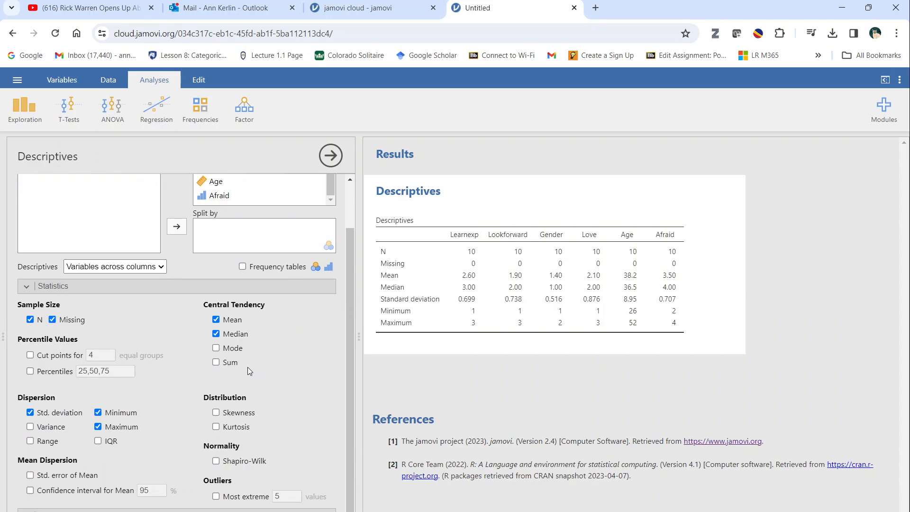
pyautogui.click(216, 348)
pyautogui.click(216, 460)
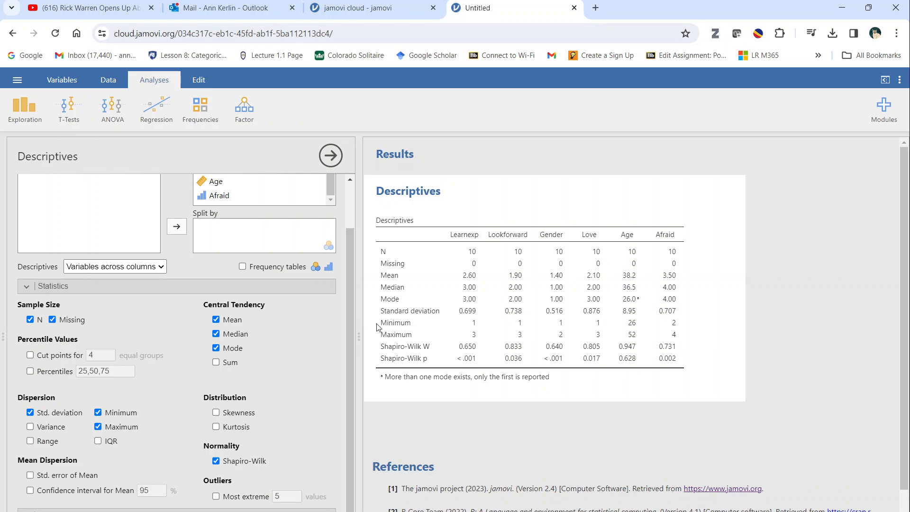
pyautogui.scroll(3, 189, 251)
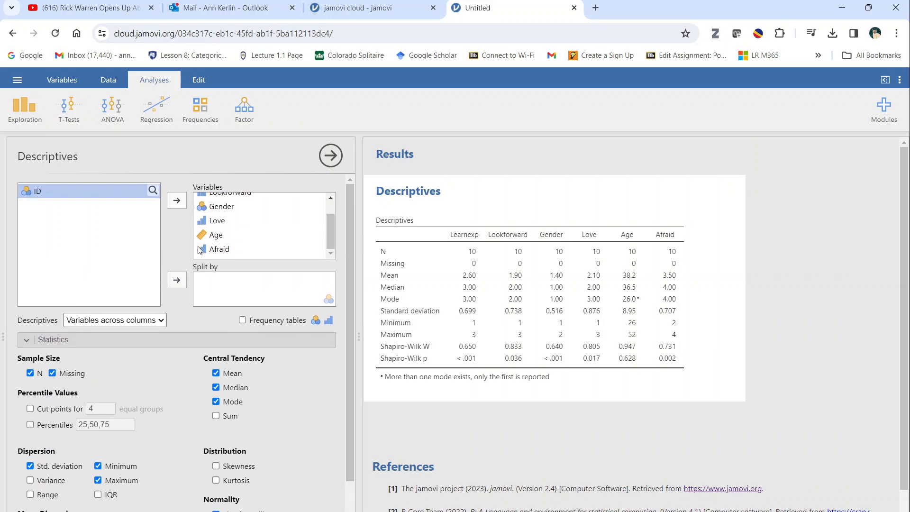
pyautogui.scroll(-1, 259, 255)
pyautogui.scroll(1, 259, 251)
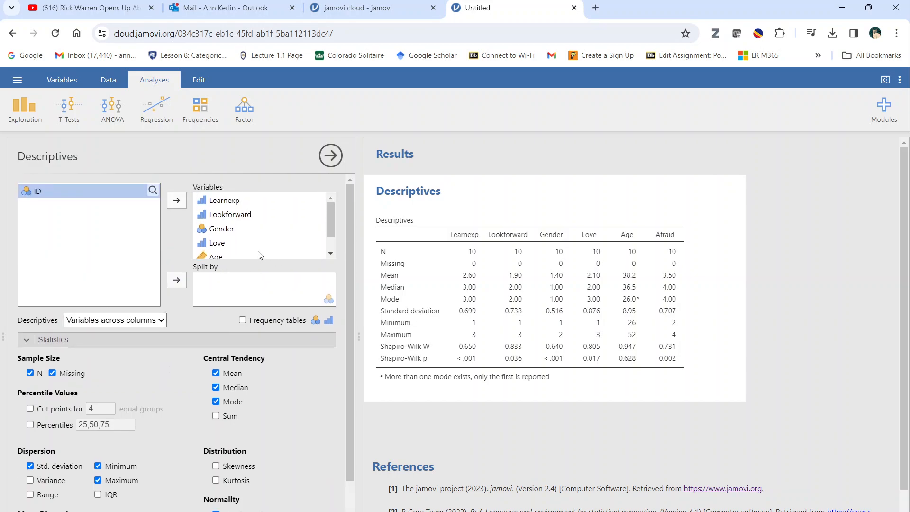
# Step: Remove Gender from the Descriptives variables and use it as the Split by variable instead
pyautogui.scroll(-1, 239, 250)
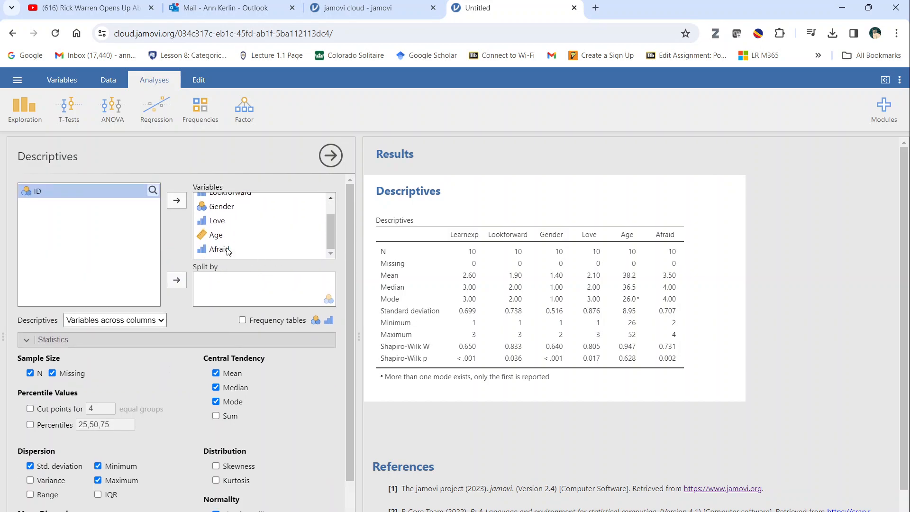
pyautogui.scroll(1, 228, 251)
pyautogui.click(225, 232)
pyautogui.click(178, 201)
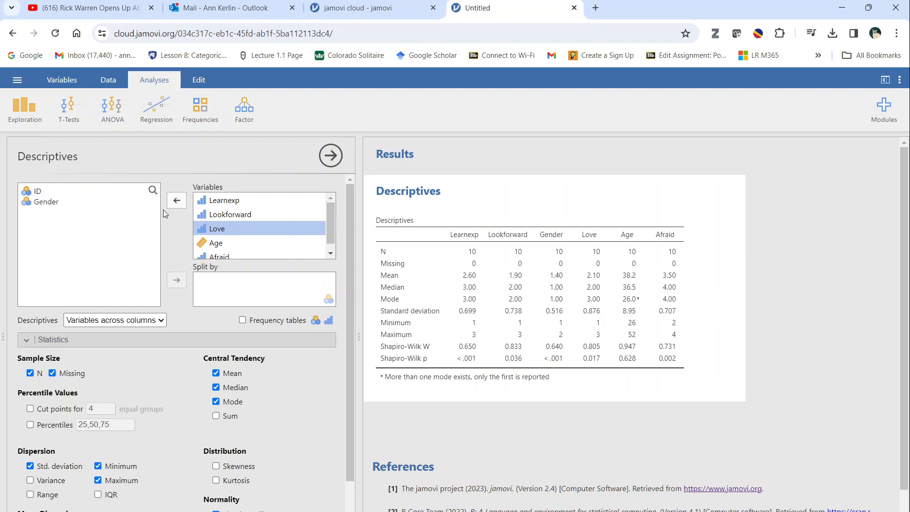
pyautogui.click(40, 194)
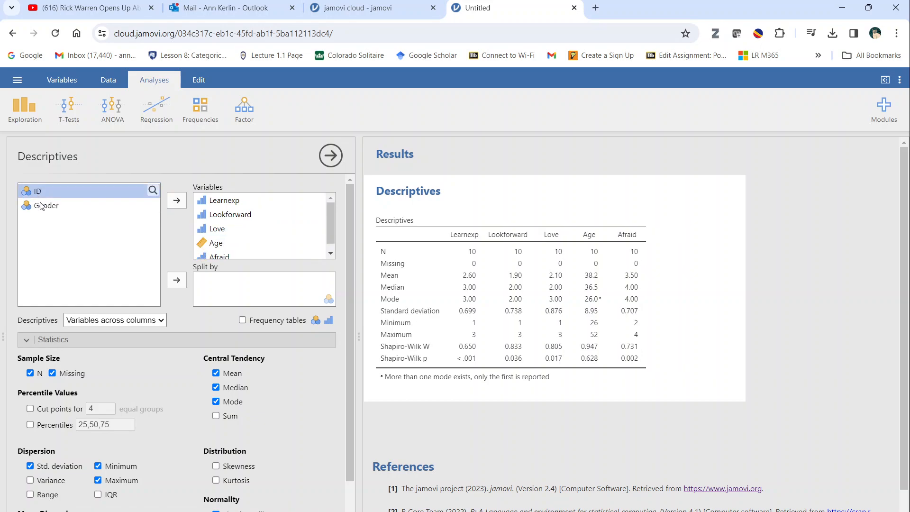
pyautogui.click(41, 209)
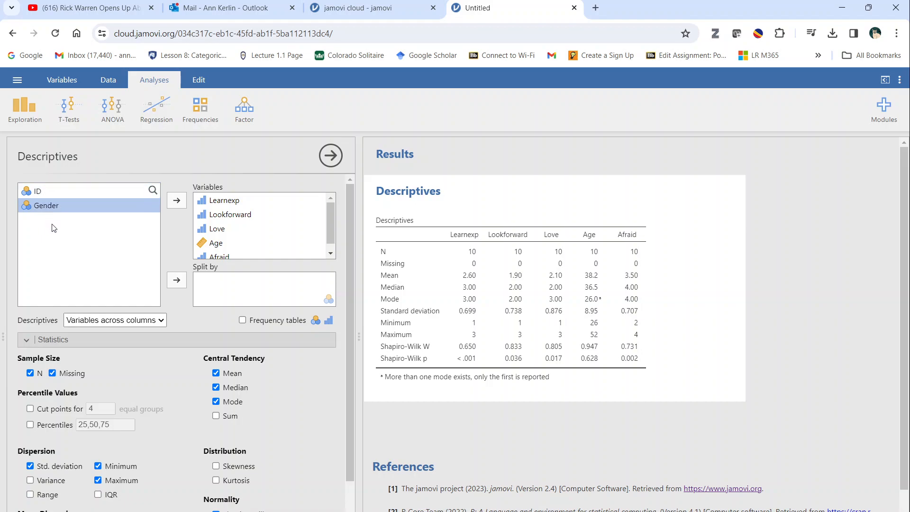
pyautogui.click(174, 282)
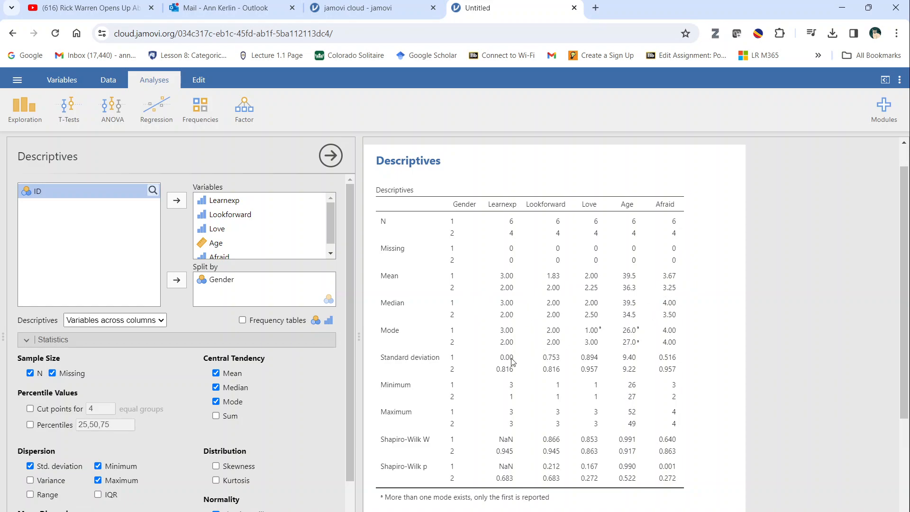
# Step: Examine the descriptive statistics split by gender, then review the participant ratings in the data sheet from the ID column onward
pyautogui.scroll(-2, 509, 361)
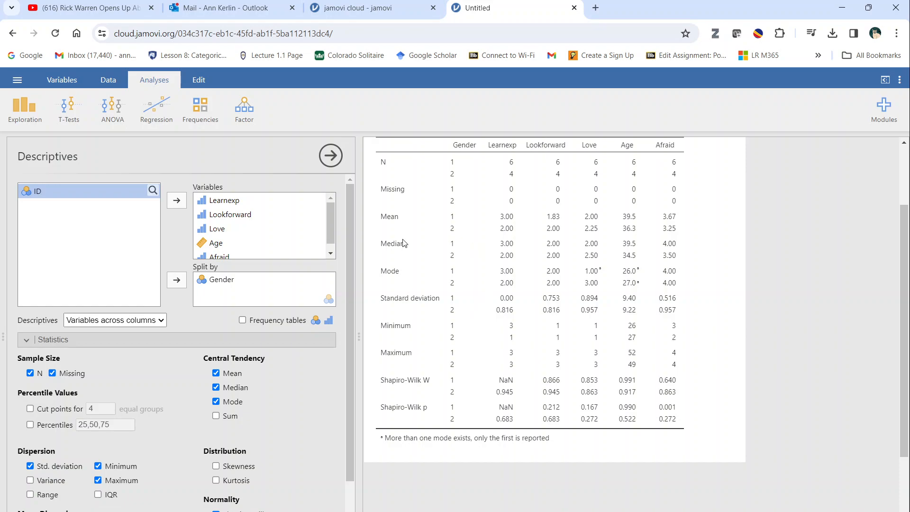
pyautogui.scroll(-1, 258, 266)
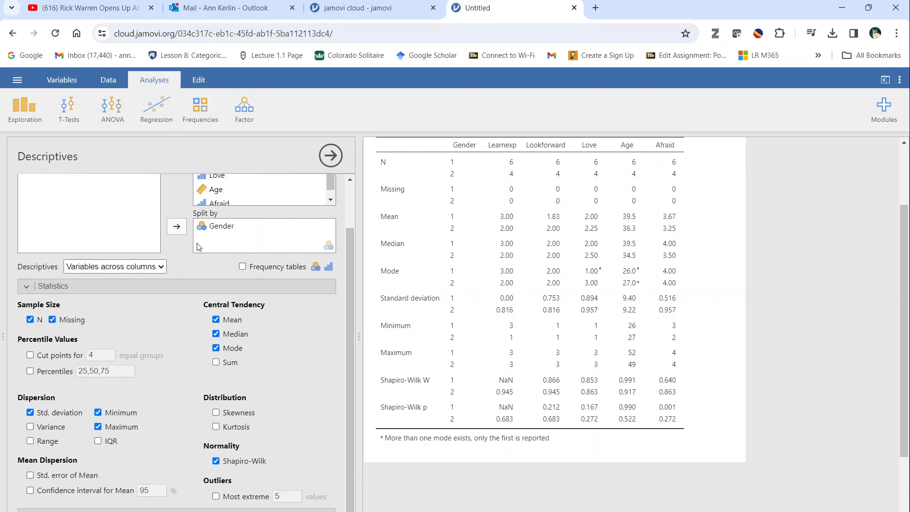
pyautogui.click(329, 250)
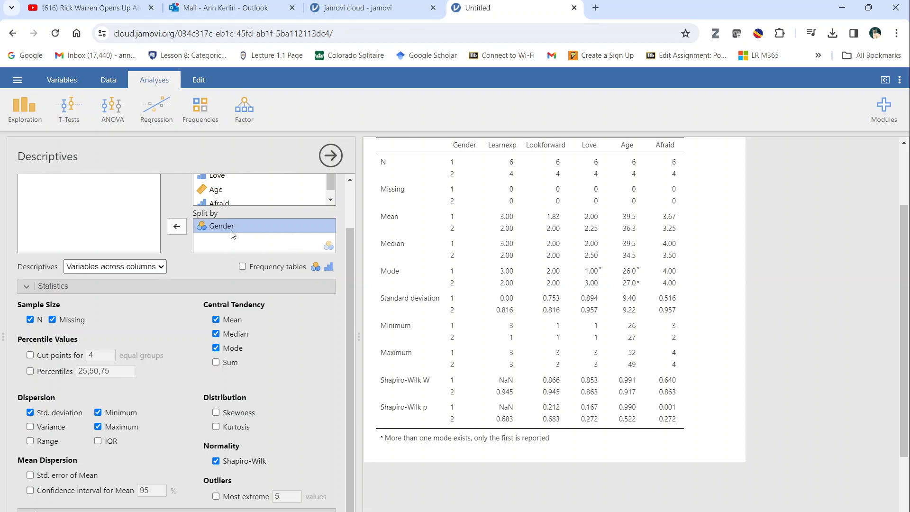
pyautogui.scroll(1, 259, 249)
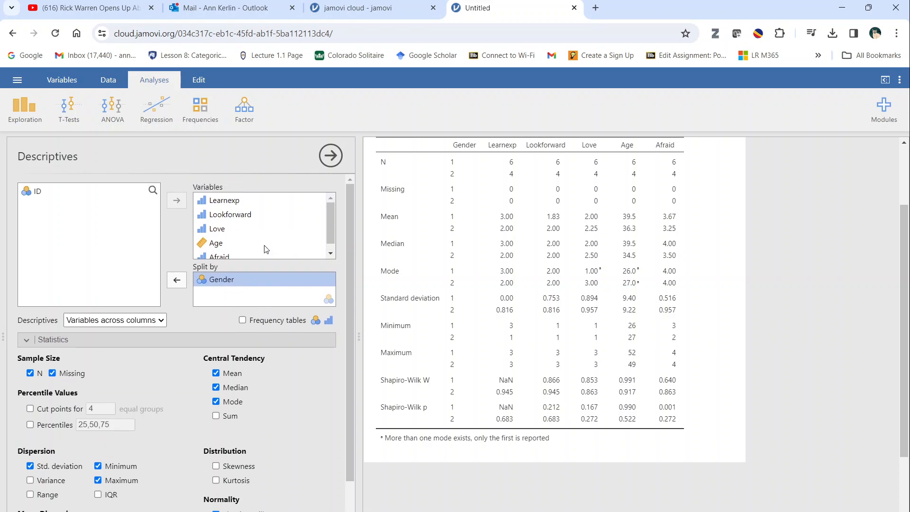
pyautogui.scroll(-1, 177, 298)
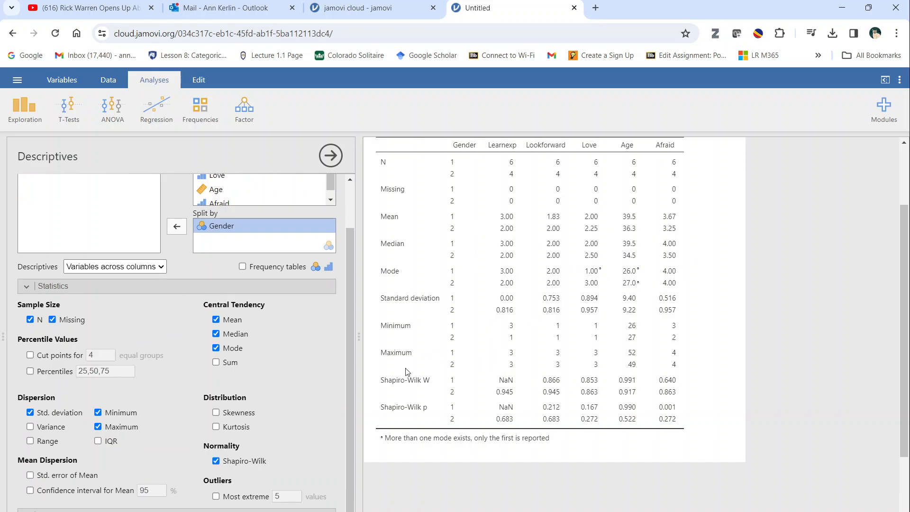
pyautogui.scroll(1, 386, 363)
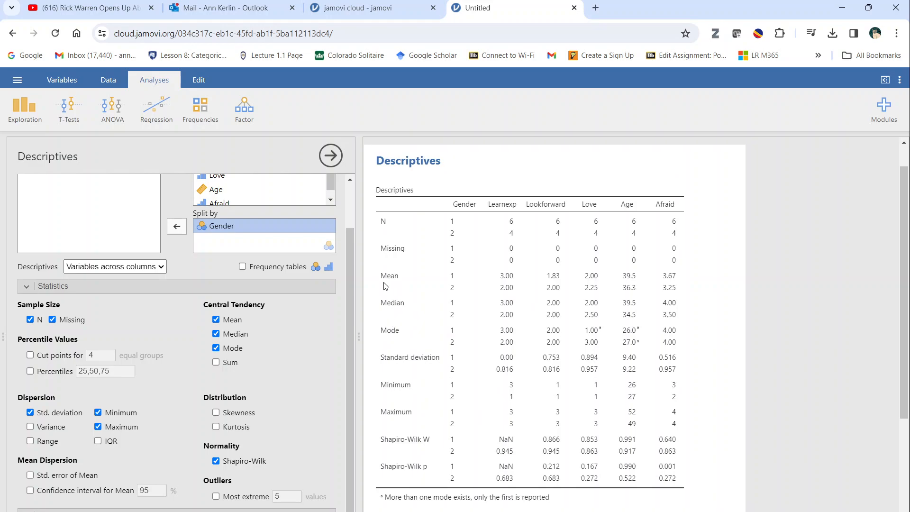
pyautogui.scroll(1, 375, 240)
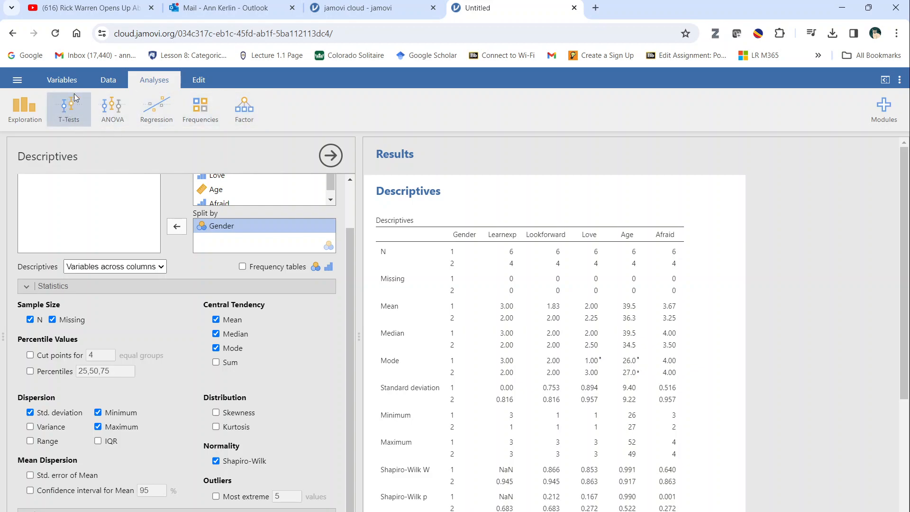
pyautogui.click(71, 77)
pyautogui.click(103, 78)
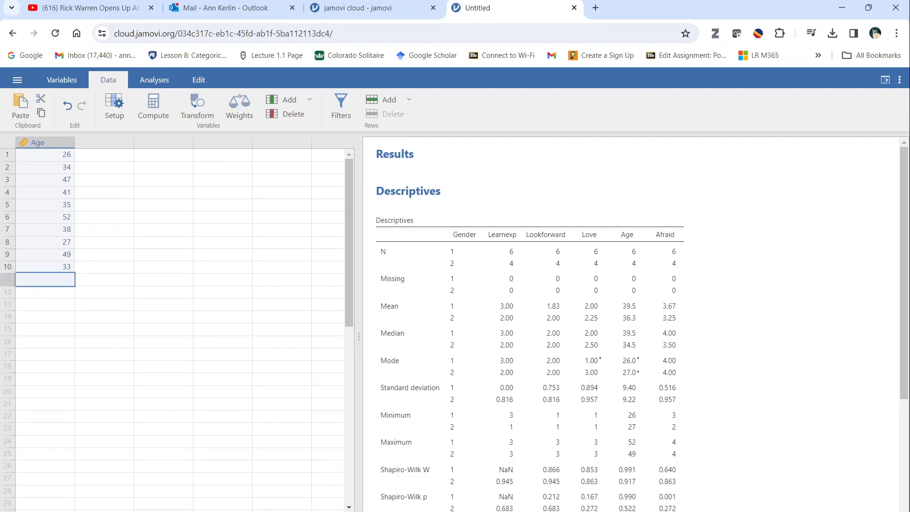
pyautogui.hscroll(-7, 180, 327)
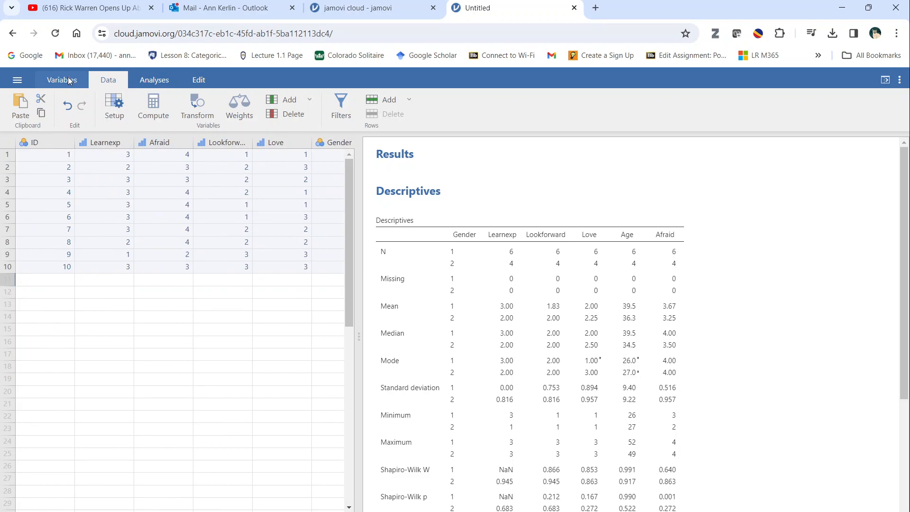
# Step: Create a Reliability Analysis of Learnexp, Afraid, Lookforward and Love, adding Cronbach's α (if item is dropped) to the item statistics
pyautogui.click(156, 80)
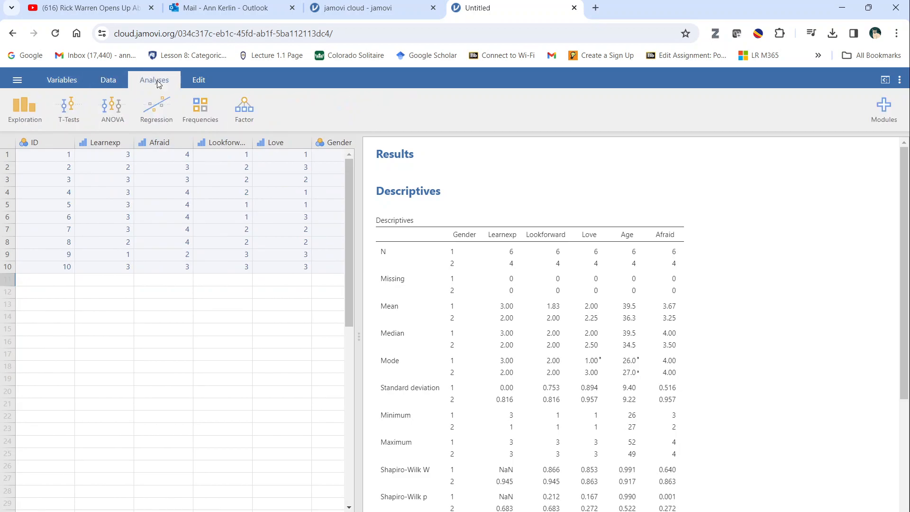
pyautogui.click(247, 102)
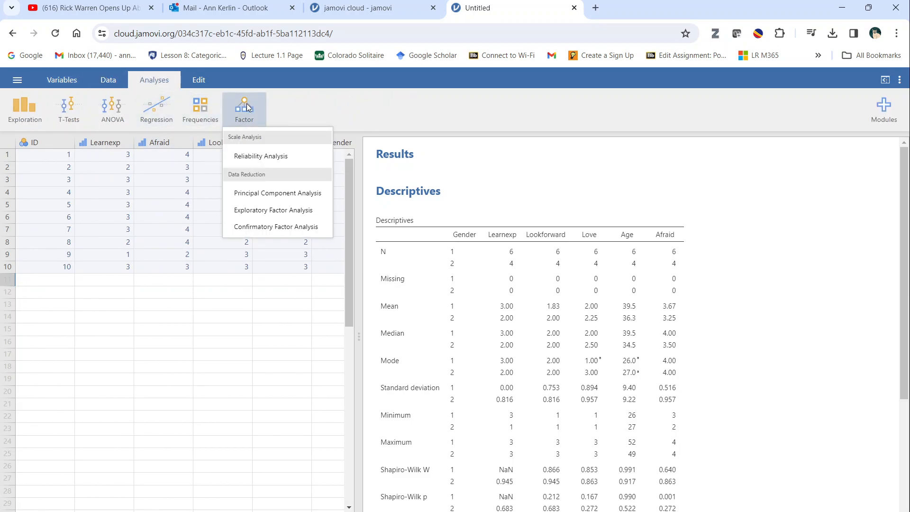
pyautogui.click(259, 158)
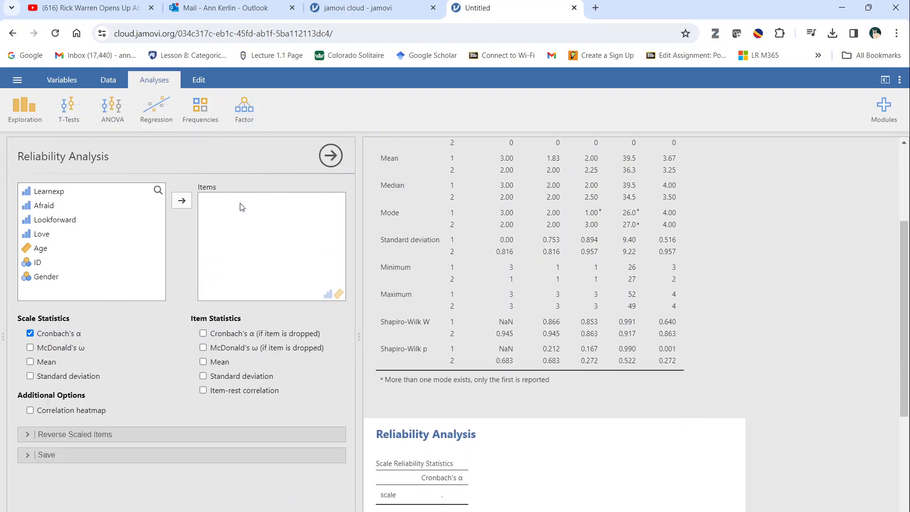
pyautogui.click(76, 192)
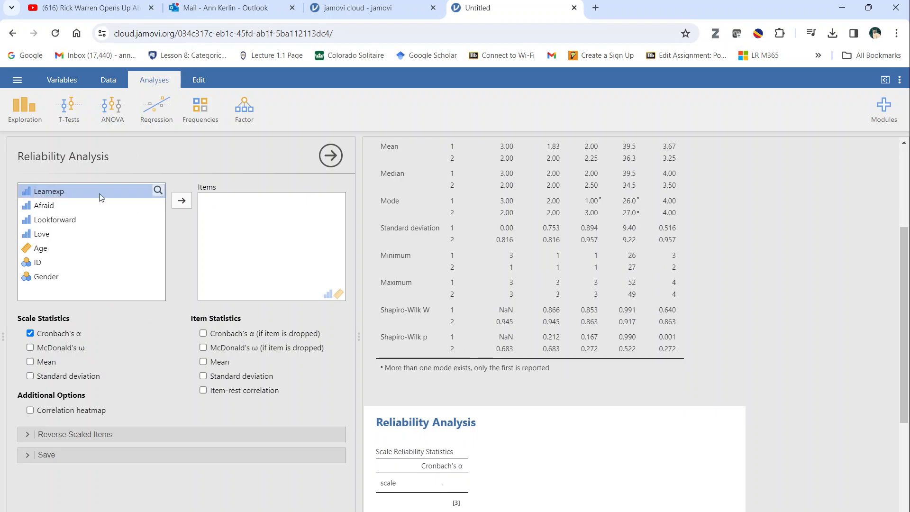
pyautogui.click(180, 200)
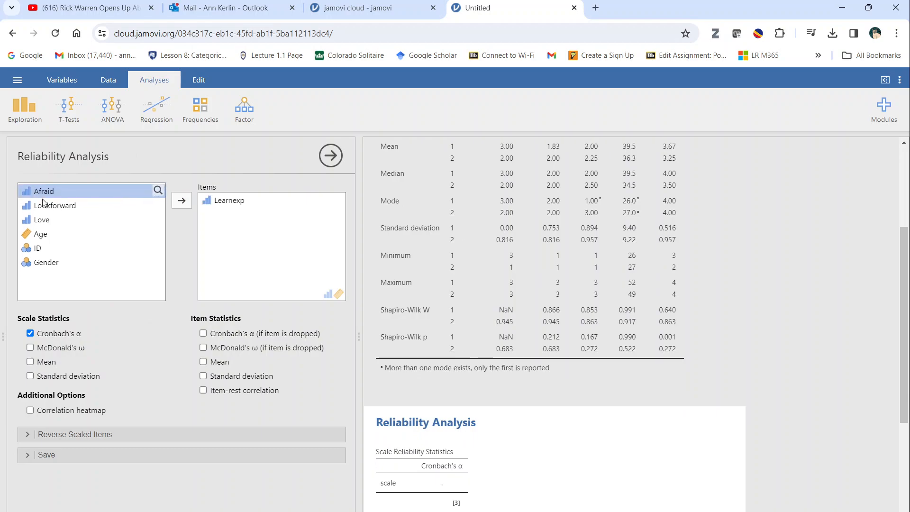
pyautogui.click(185, 203)
pyautogui.click(183, 201)
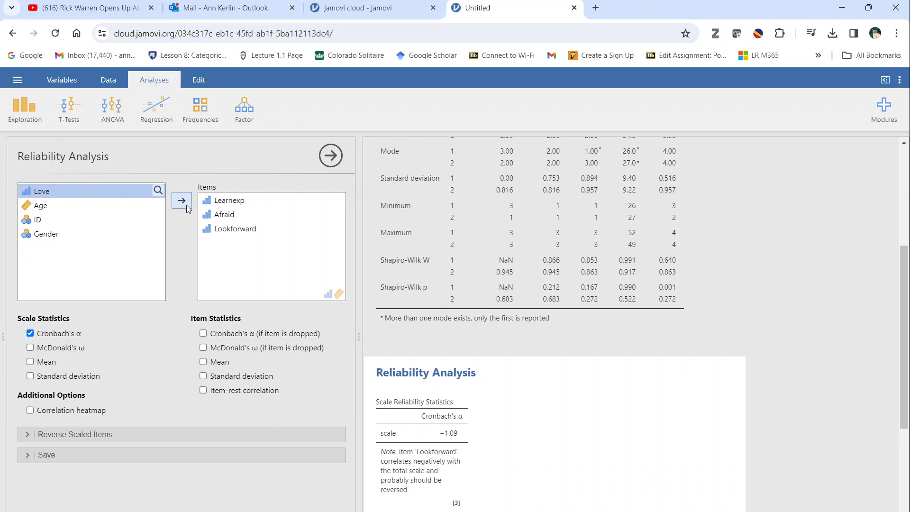
pyautogui.click(185, 204)
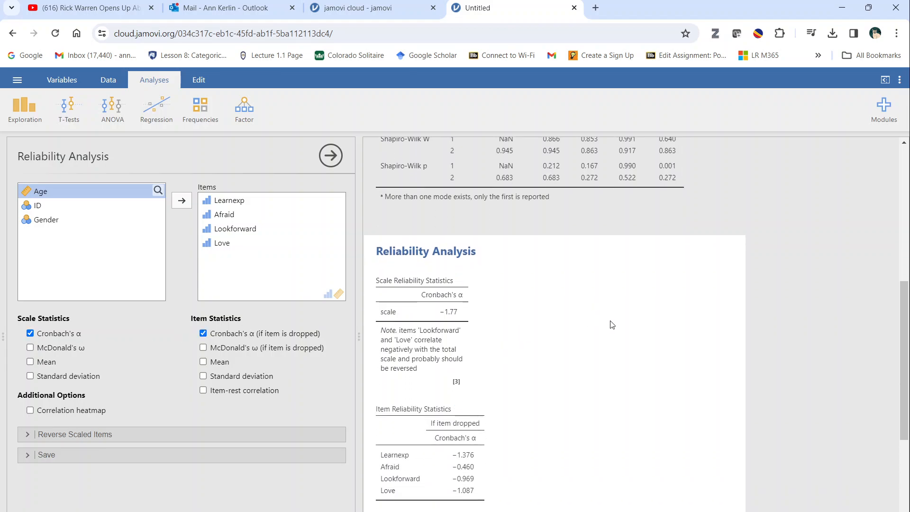
pyautogui.scroll(-1, 610, 328)
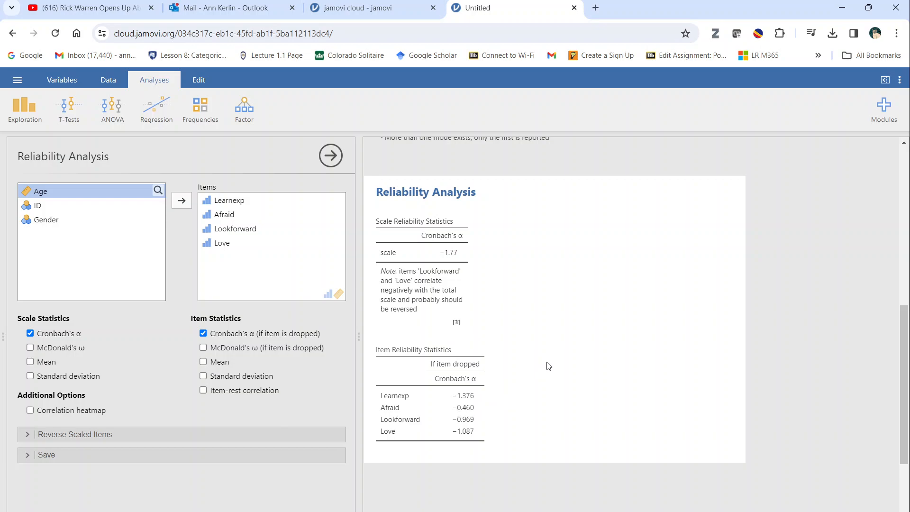
pyautogui.scroll(1, 547, 364)
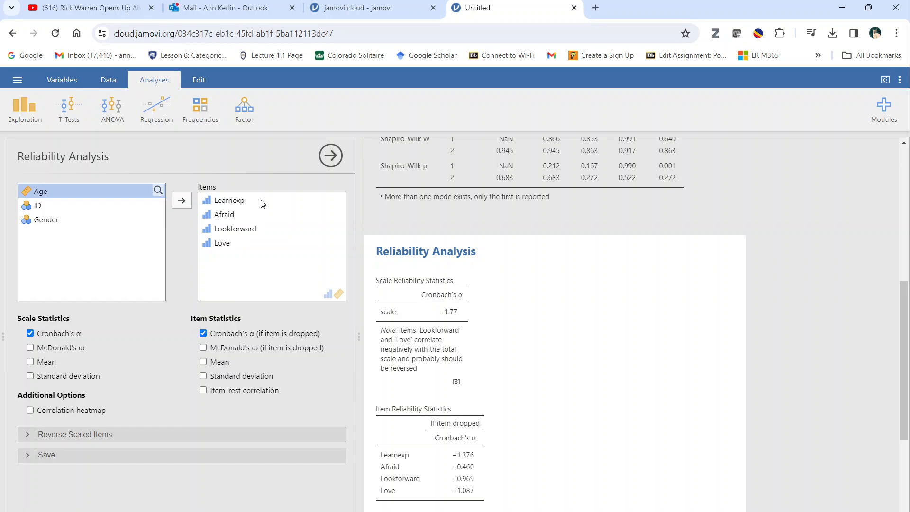
# Step: Create a transformed variable from Afraid in the data sheet and name it AfraidR
pyautogui.click(65, 84)
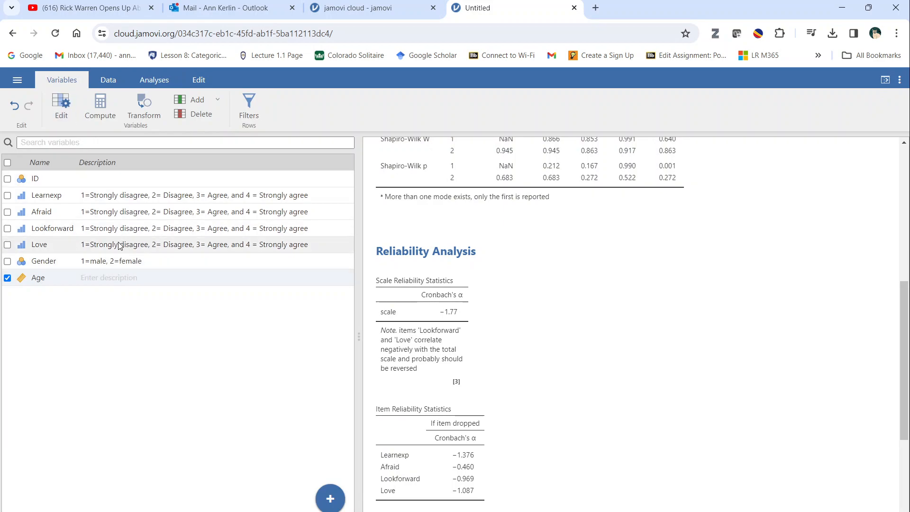
pyautogui.click(106, 80)
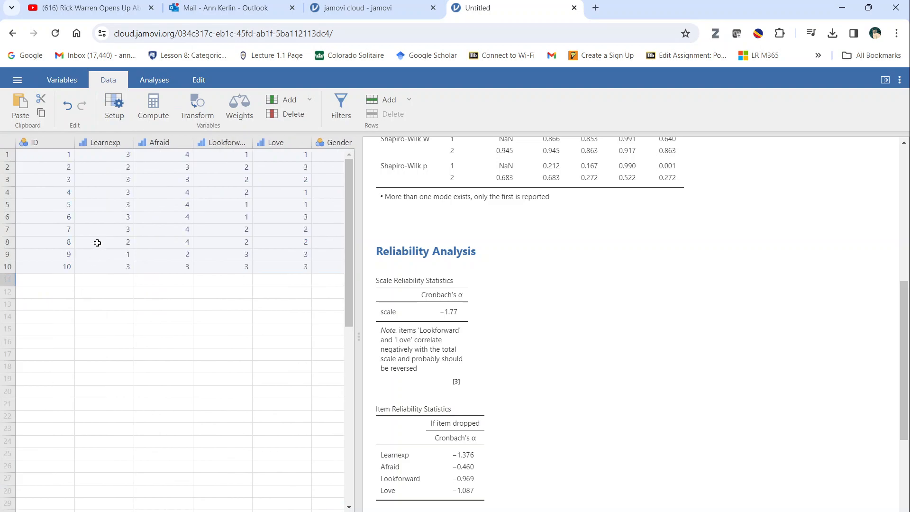
pyautogui.click(158, 143)
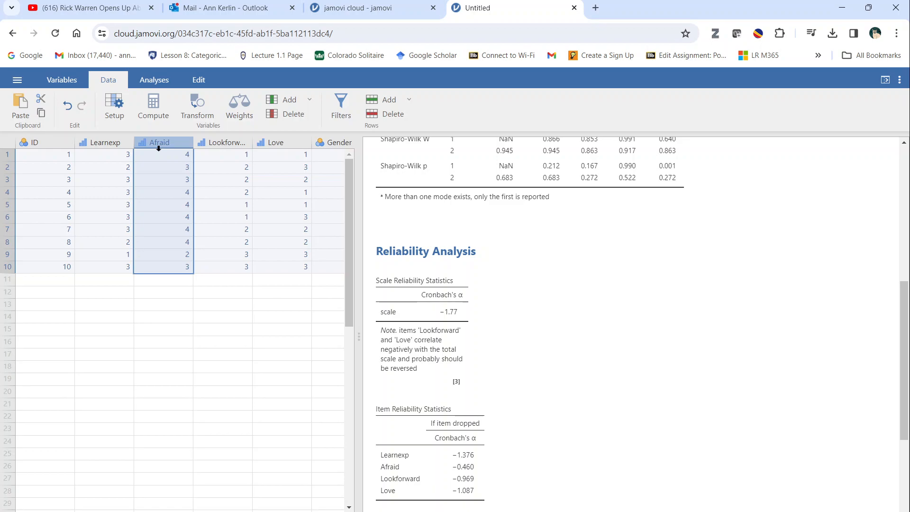
pyautogui.click(198, 105)
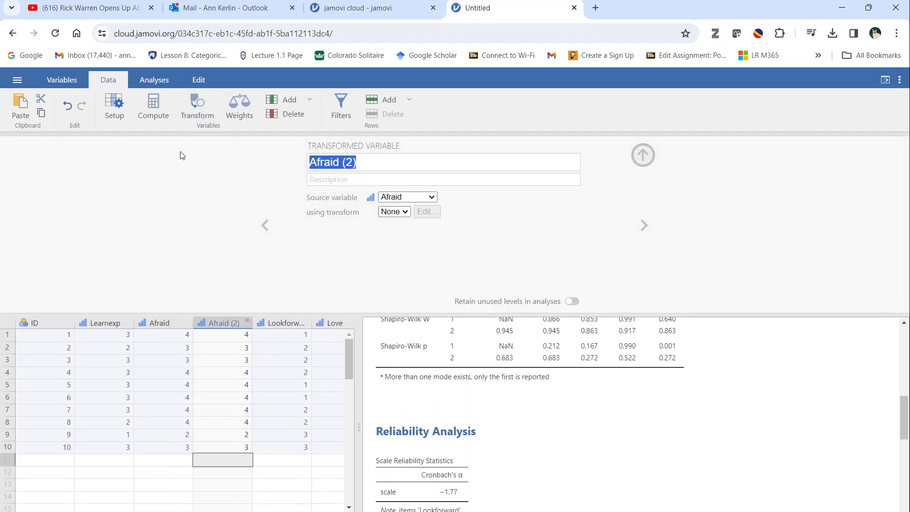
pyautogui.click(362, 160)
pyautogui.press('BackSpace')
pyautogui.press('BackSpace')
pyautogui.press('BackSpace')
pyautogui.press('BackSpace')
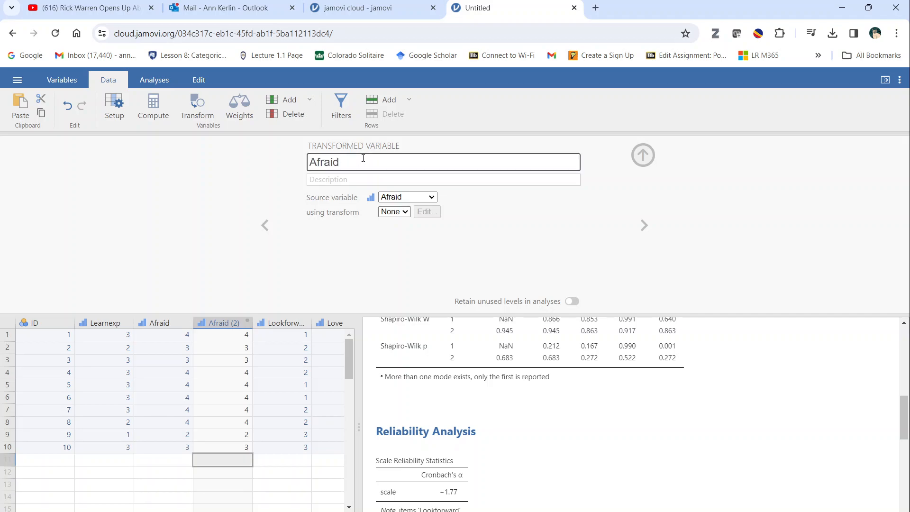
pyautogui.write('R')
pyautogui.click(555, 211)
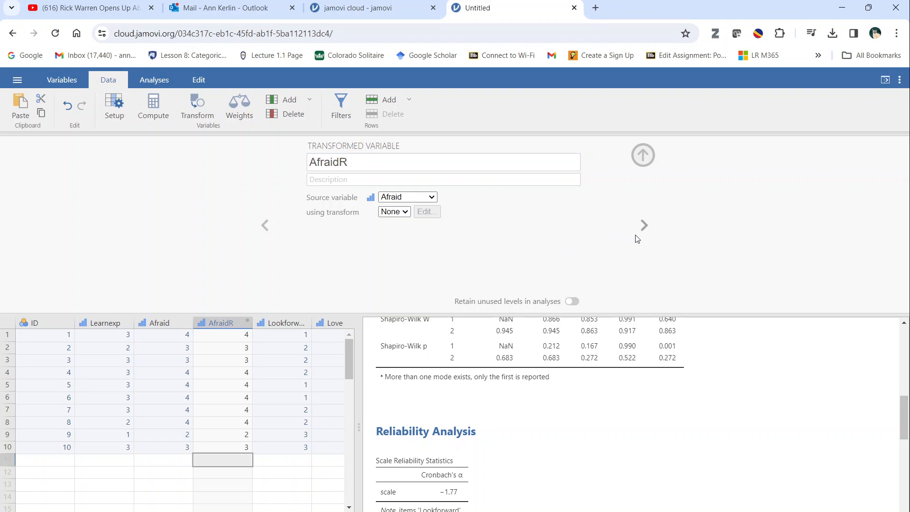
pyautogui.click(643, 226)
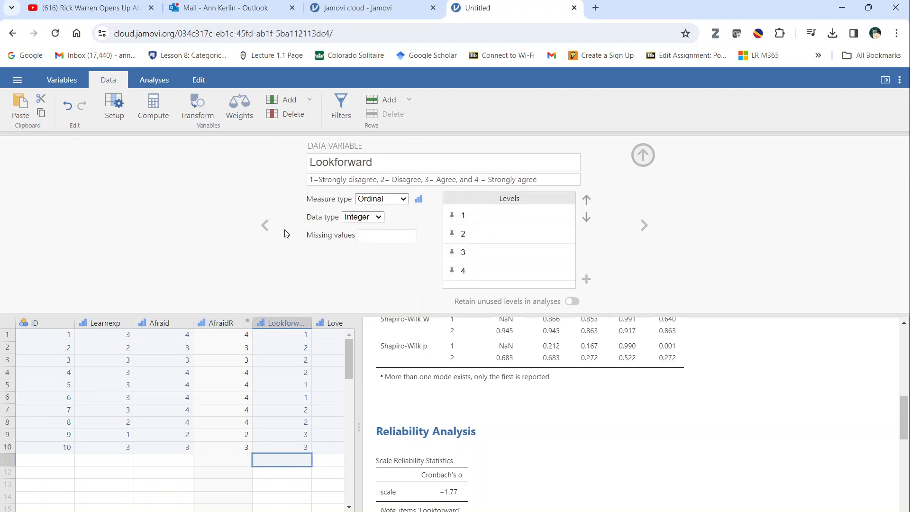
pyautogui.click(264, 225)
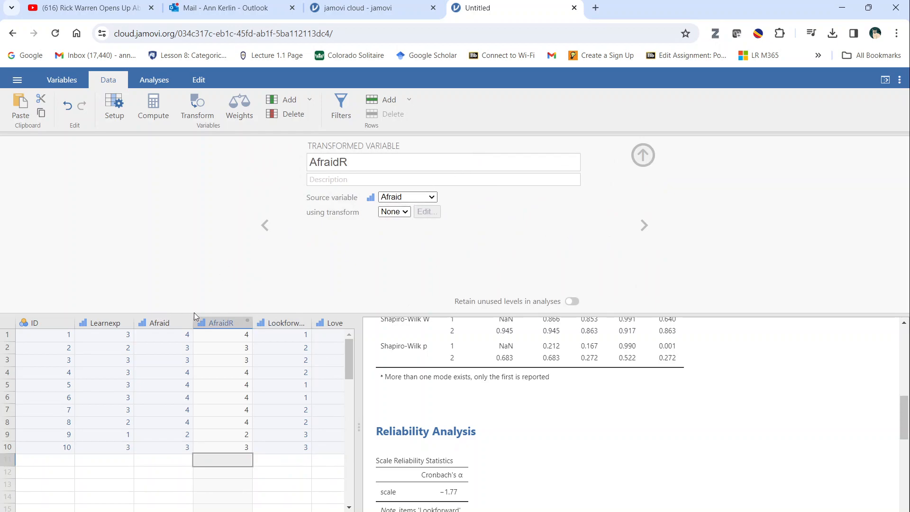
pyautogui.click(225, 322)
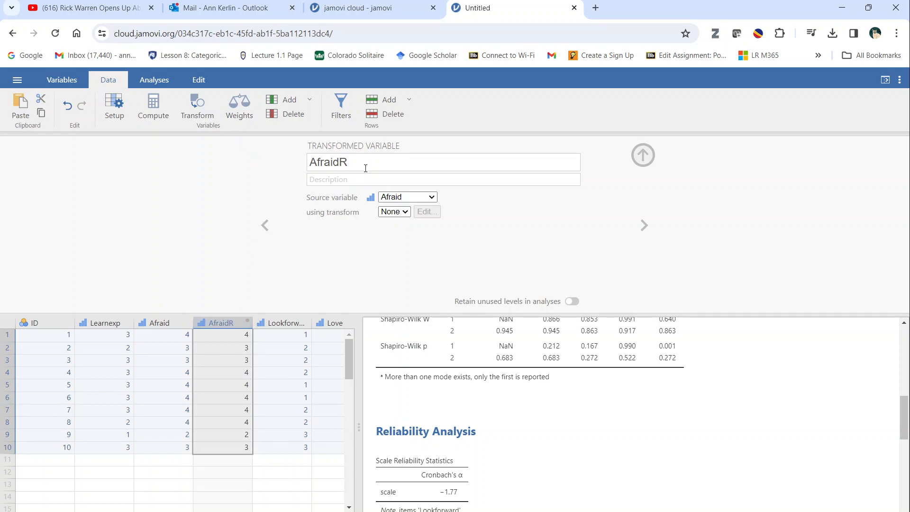
pyautogui.click(201, 116)
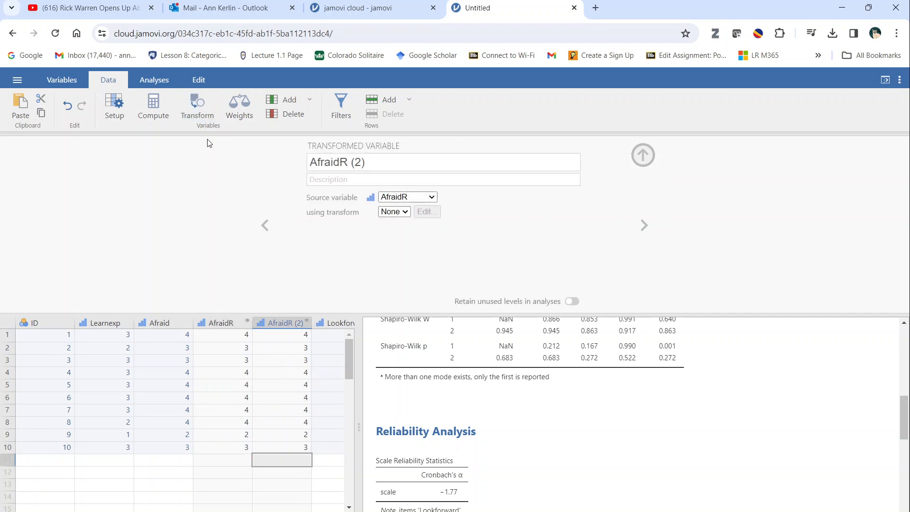
pyautogui.rightClick(288, 323)
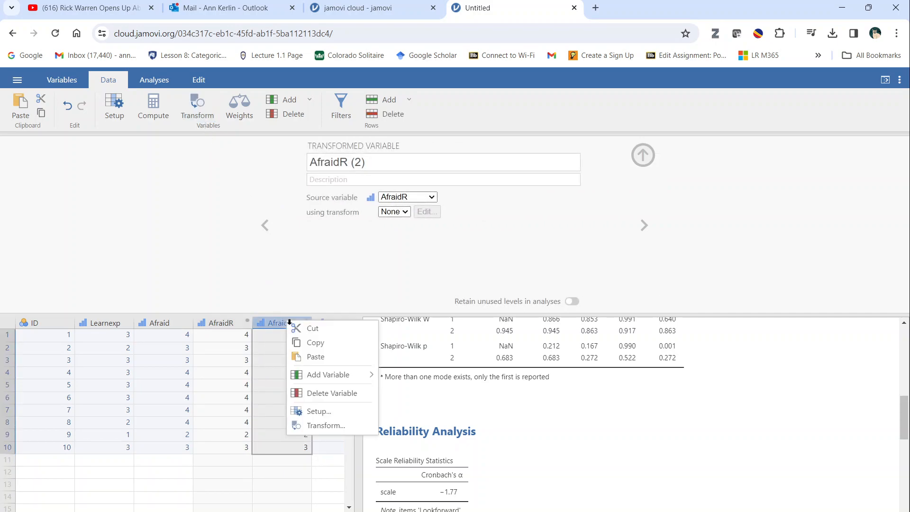
pyautogui.click(314, 394)
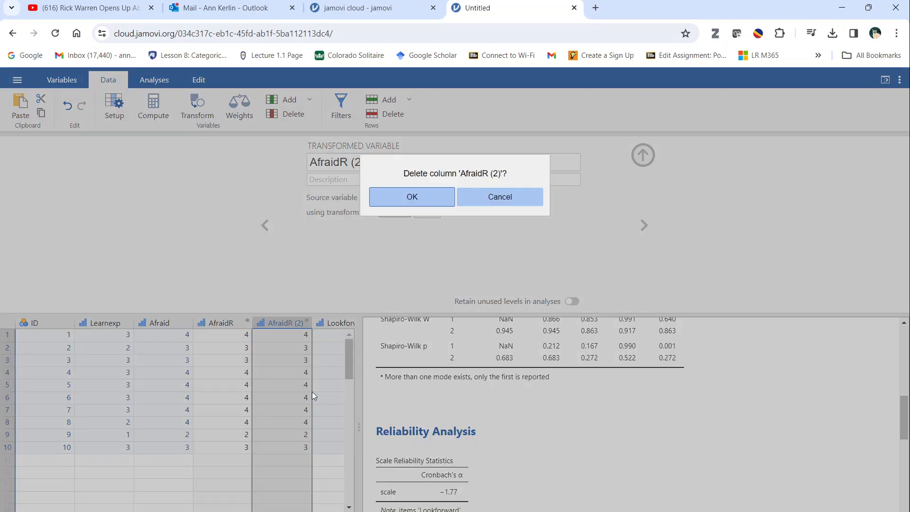
pyautogui.click(421, 198)
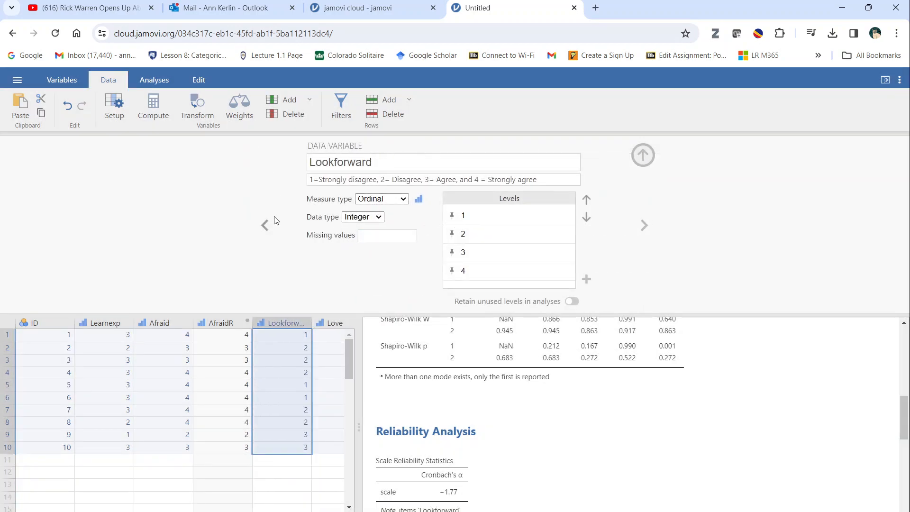
# Step: Create a new transform for AfraidR that reverse-codes Afraid with the formula 5-$source
pyautogui.click(263, 226)
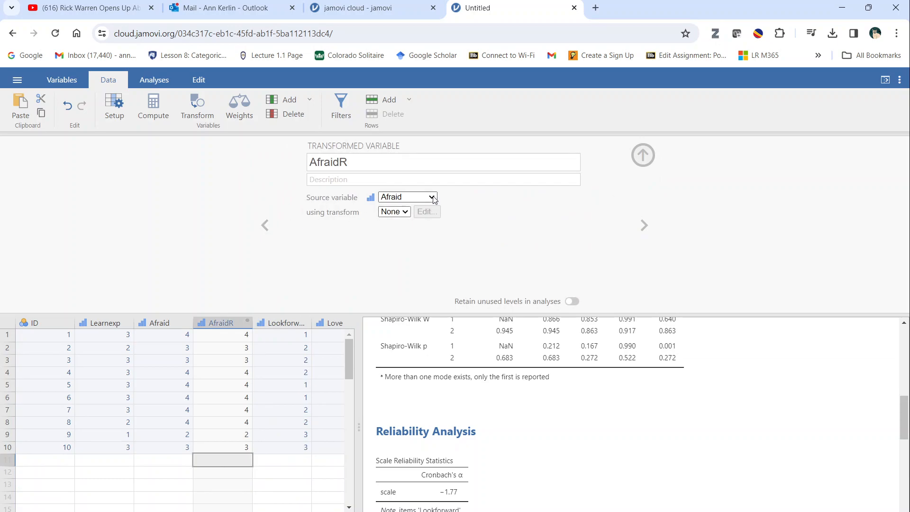
pyautogui.click(406, 212)
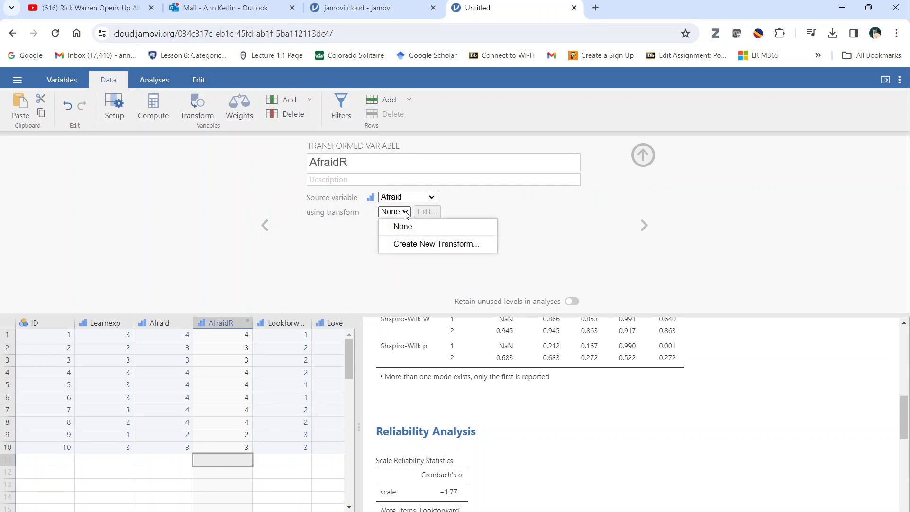
pyautogui.click(405, 247)
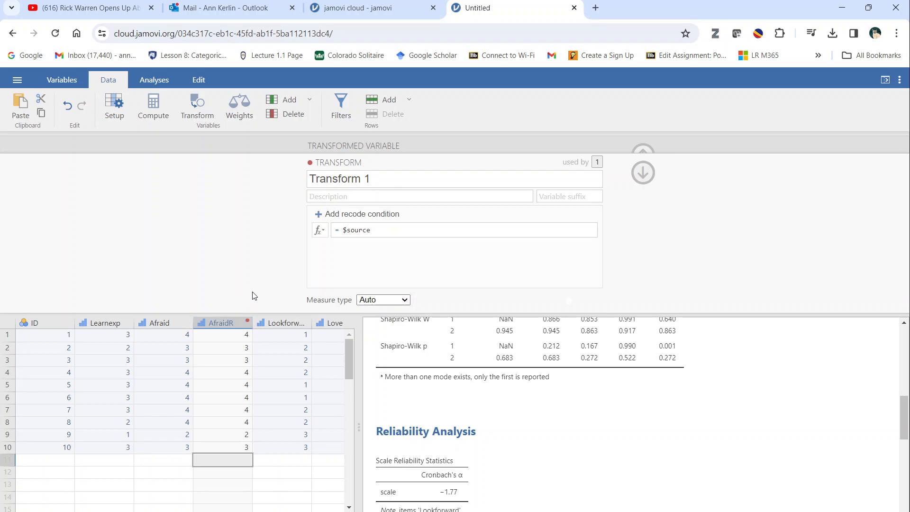
pyautogui.click(341, 229)
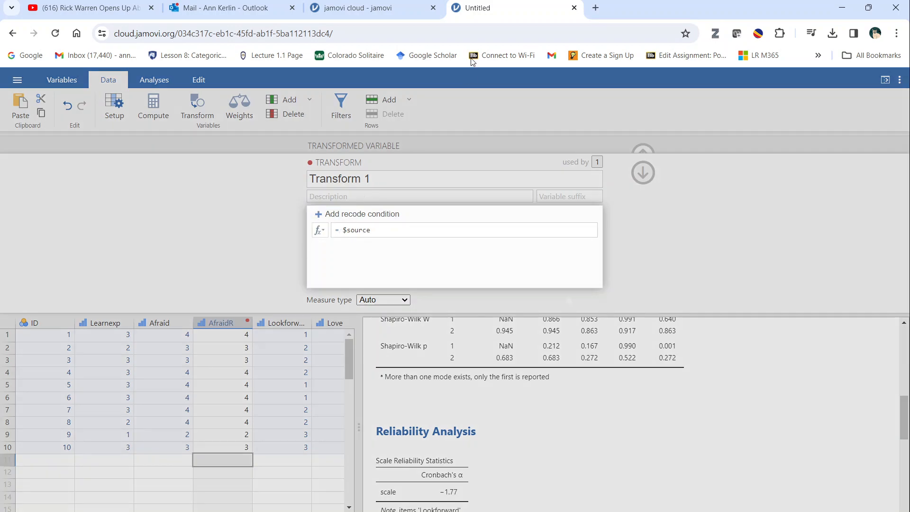
pyautogui.write('5-1')
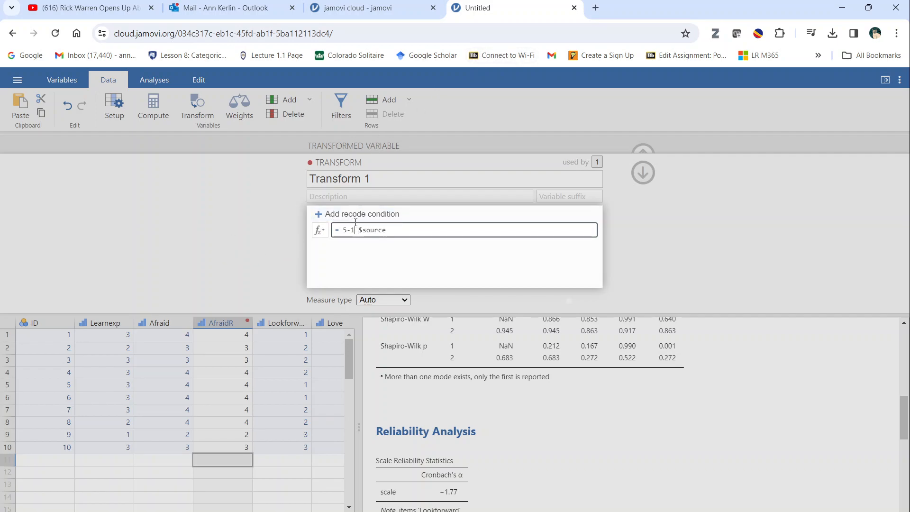
pyautogui.press('BackSpace')
pyautogui.click(356, 229)
pyautogui.press('BackSpace')
pyautogui.click(457, 256)
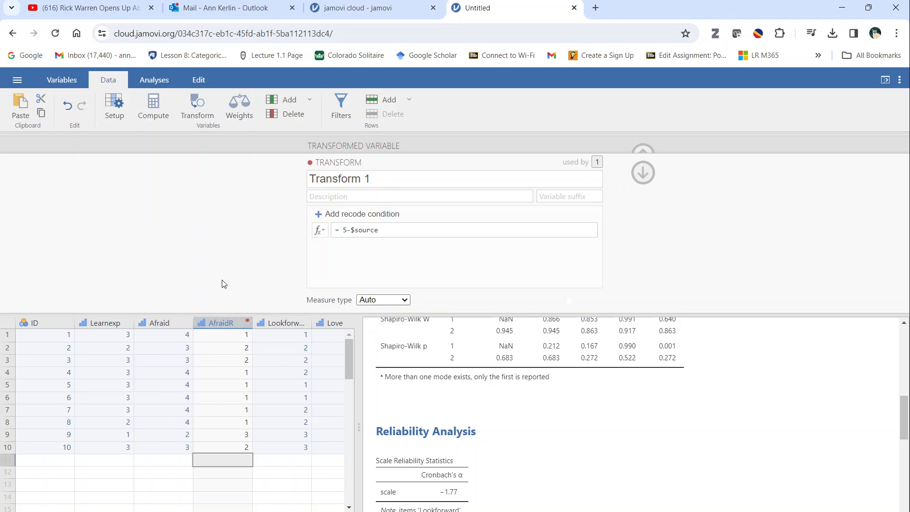
# Step: Add a new Descriptives analysis without assigning any variables, and look over its available variables and statistics options
pyautogui.click(160, 78)
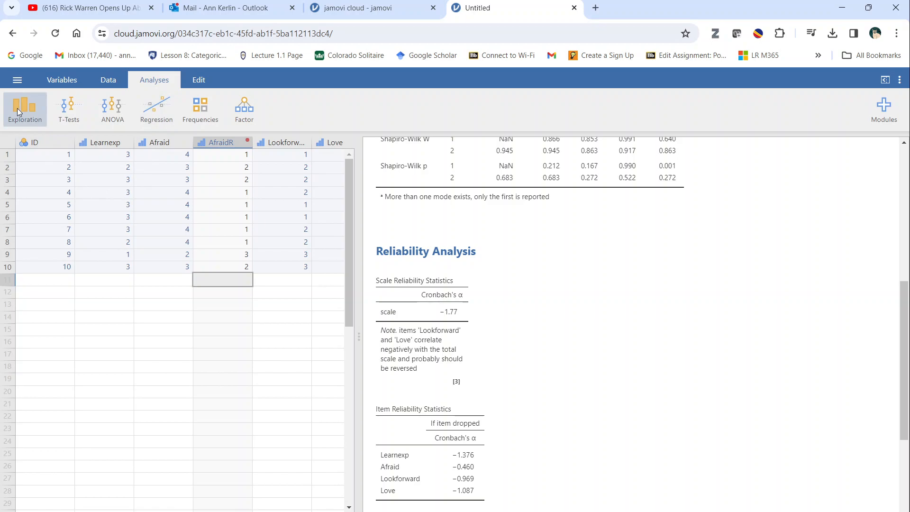
pyautogui.click(17, 108)
pyautogui.click(30, 139)
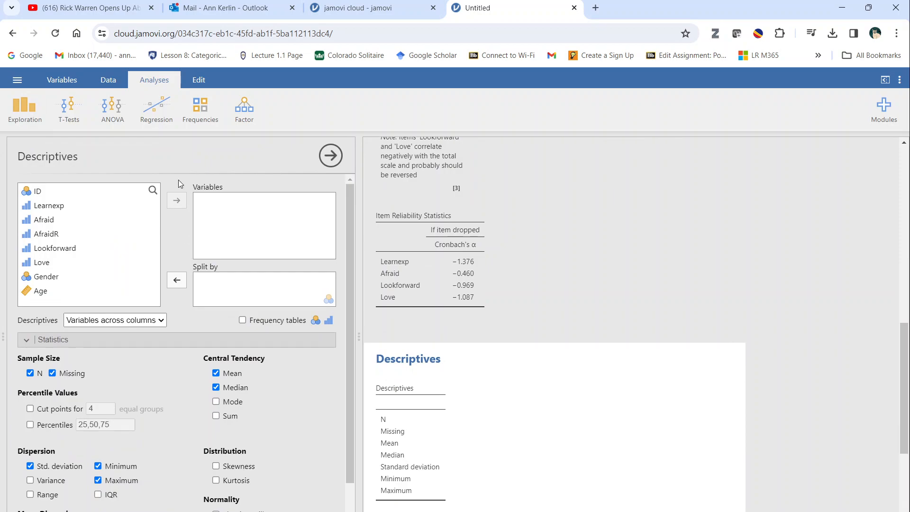
pyautogui.scroll(-2, 146, 310)
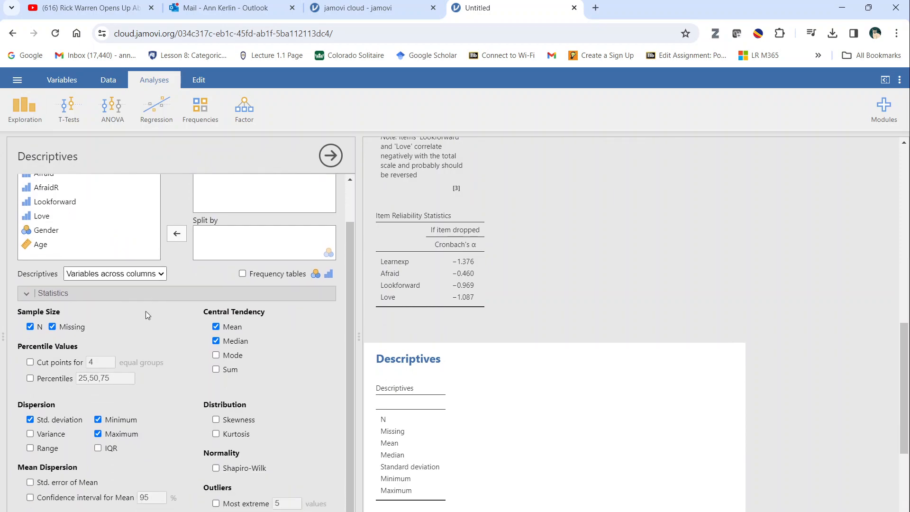
pyautogui.scroll(2, 141, 309)
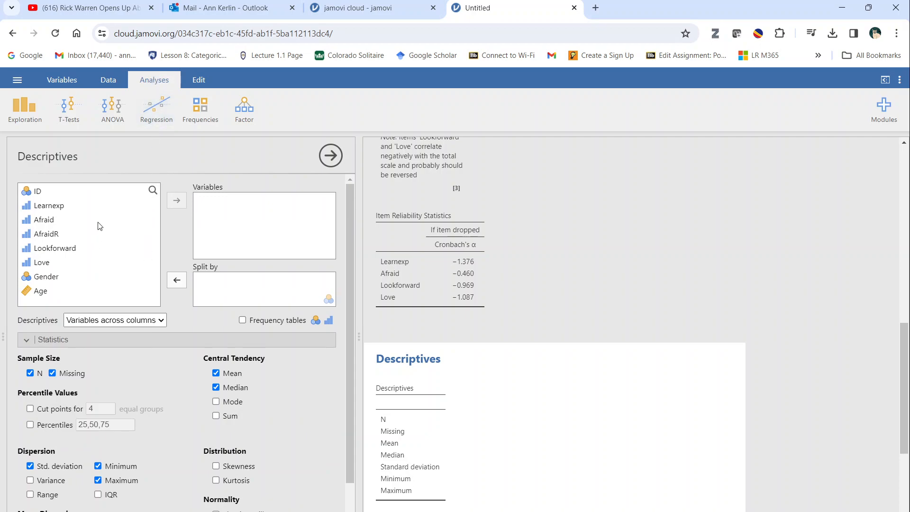
# Step: Create a second Reliability Analysis of Learnexp, AfraidR, Lookforward and Love, including Cronbach's α (if item is dropped)
pyautogui.click(242, 108)
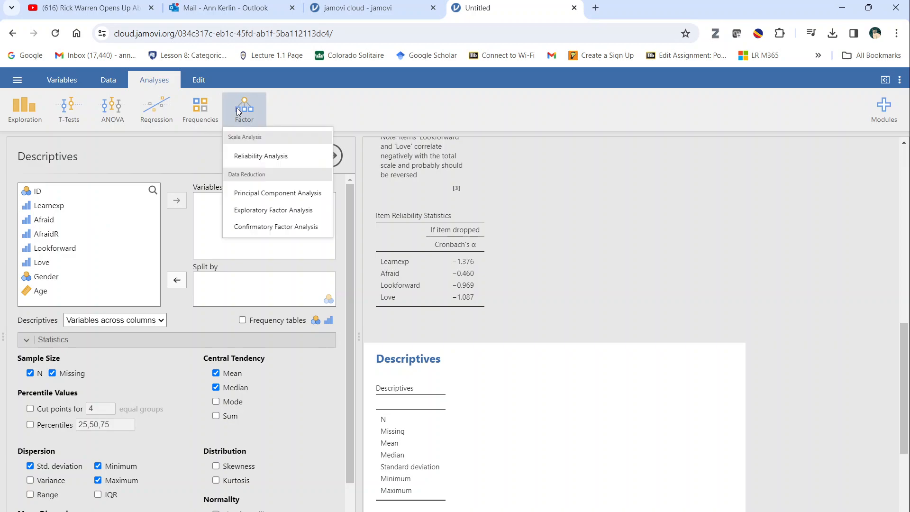
pyautogui.click(245, 157)
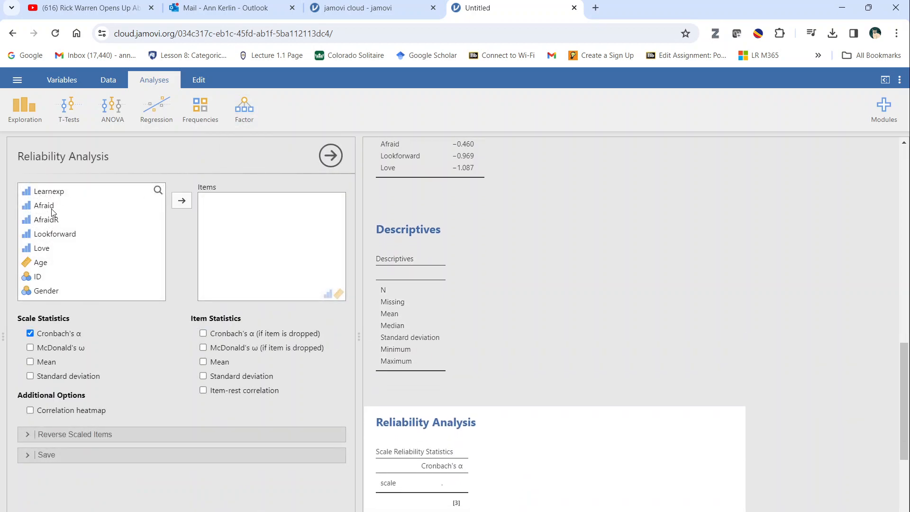
pyautogui.click(50, 191)
pyautogui.click(181, 200)
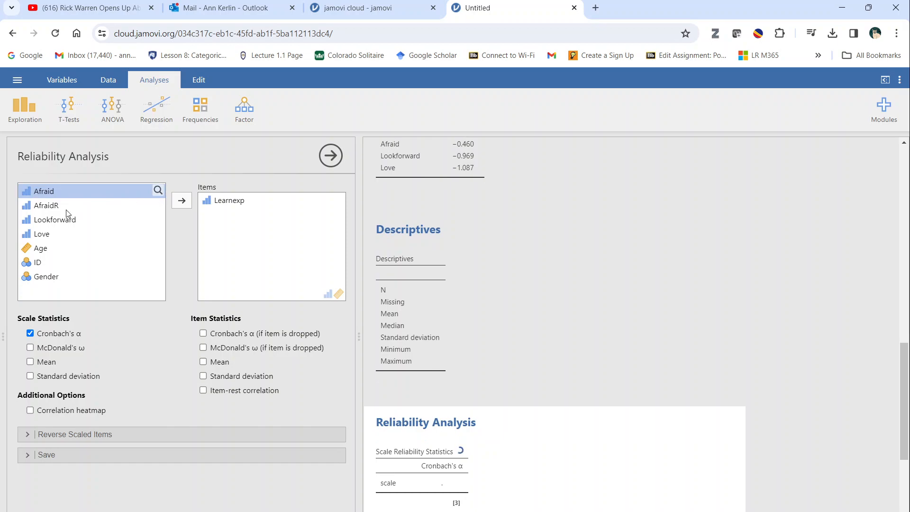
pyautogui.click(56, 206)
pyautogui.click(181, 200)
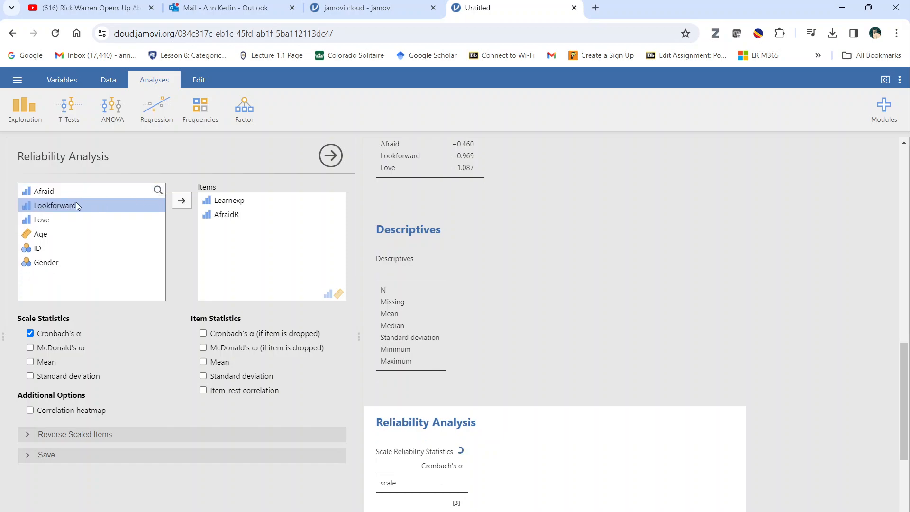
pyautogui.click(183, 203)
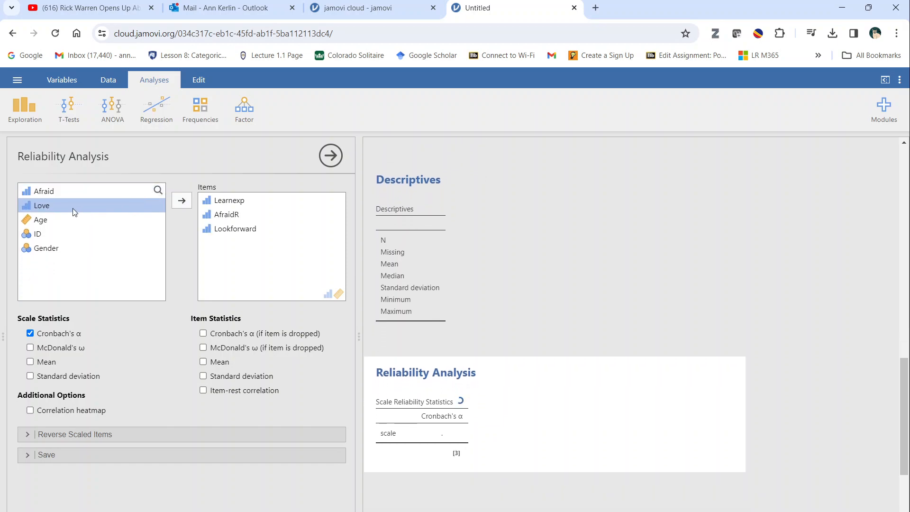
pyautogui.click(176, 200)
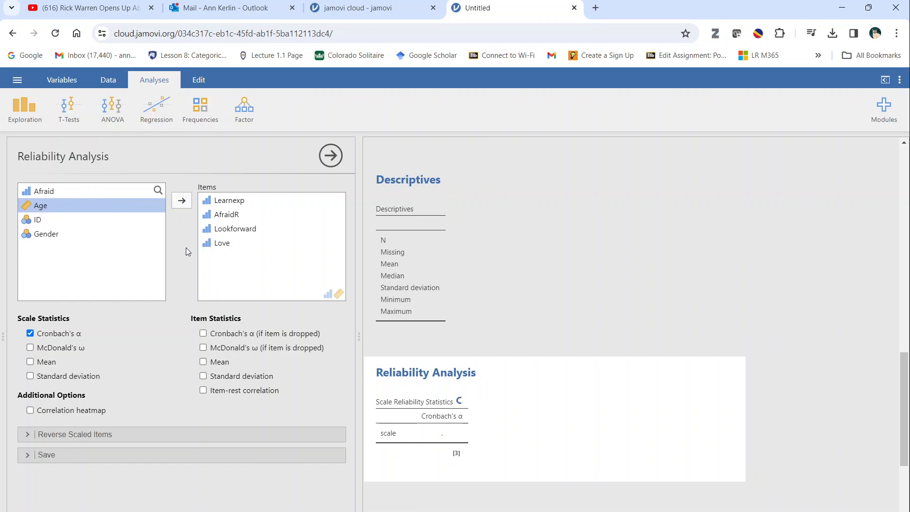
pyautogui.click(203, 333)
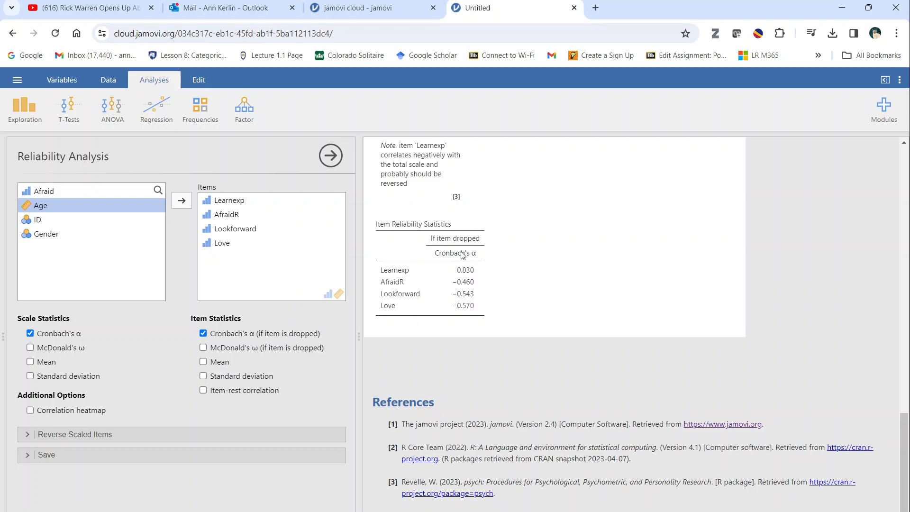
# Step: Try the second Reliability Analysis without Lookforward, compare it with the first one, and restore Lookforward to the items
pyautogui.click(238, 233)
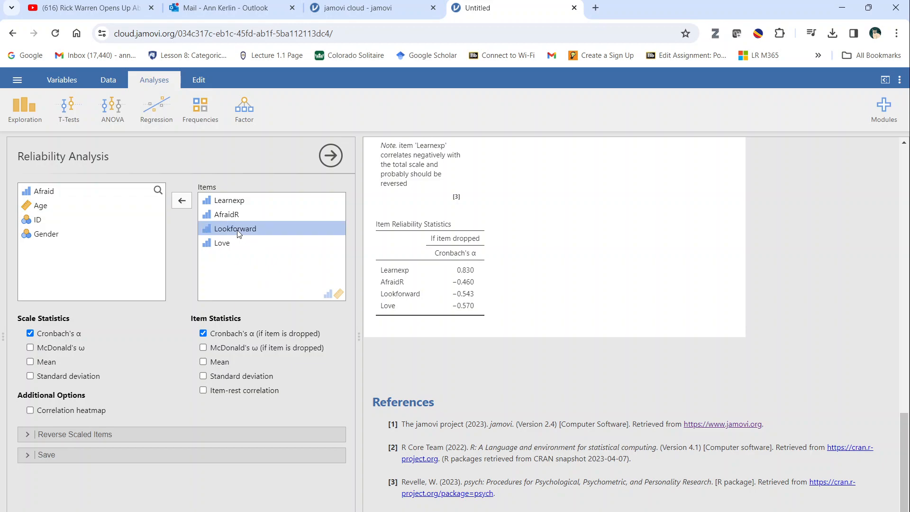
pyautogui.click(179, 204)
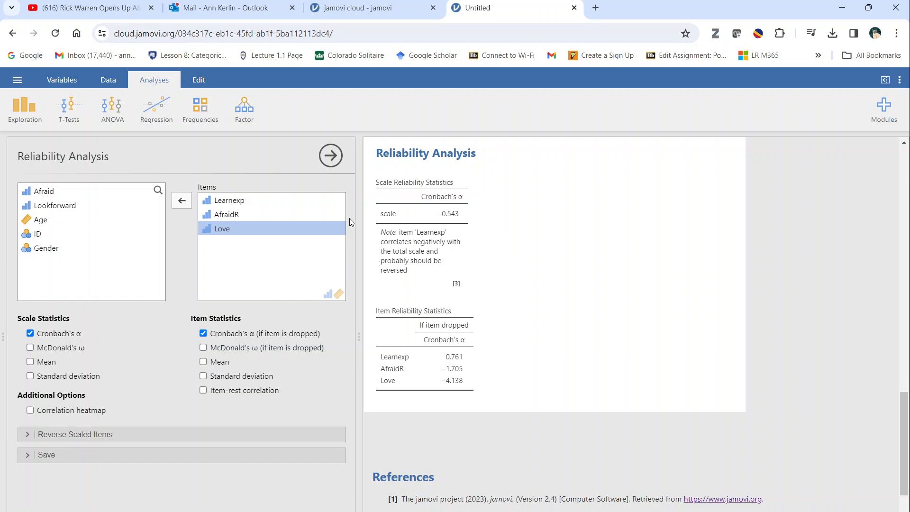
pyautogui.scroll(8, 471, 280)
pyautogui.scroll(1, 471, 280)
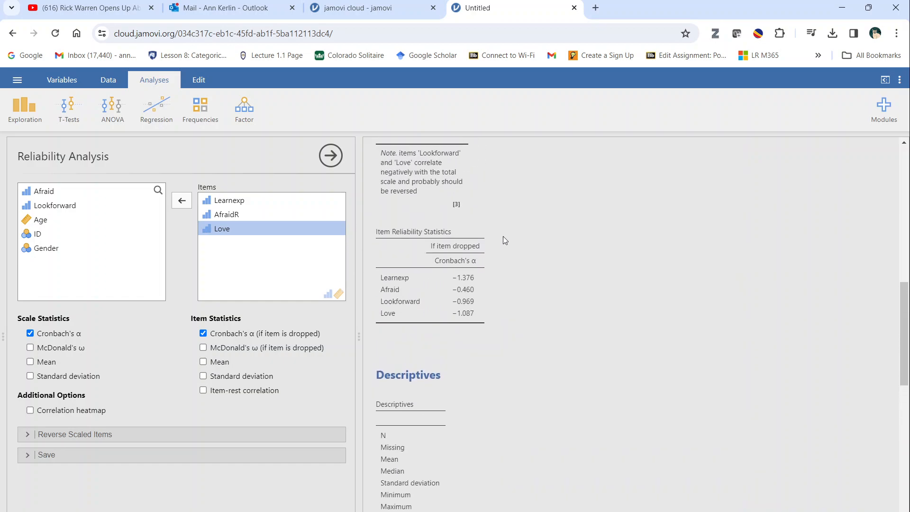
pyautogui.scroll(1, 503, 239)
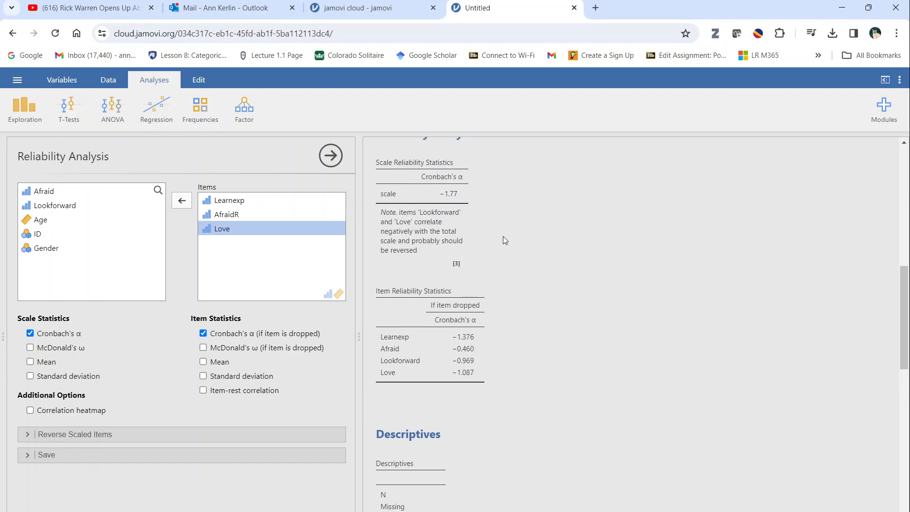
pyautogui.scroll(-4, 503, 239)
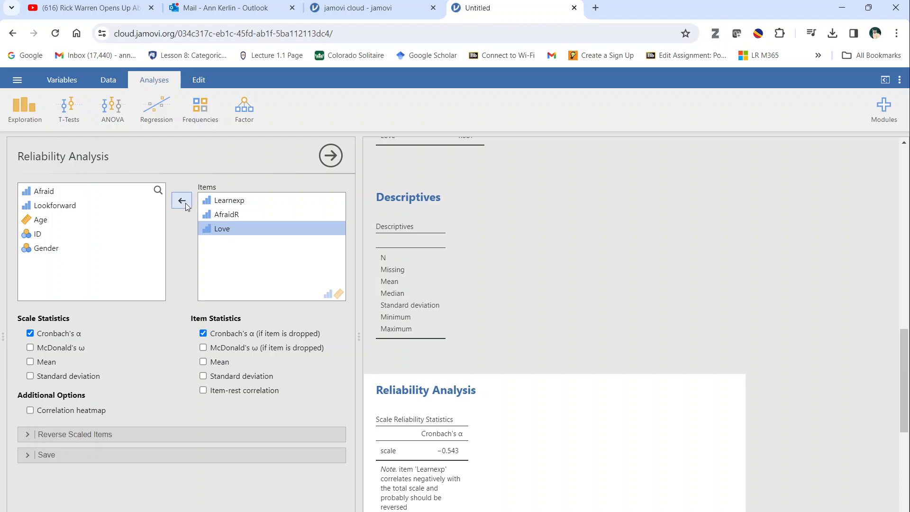
pyautogui.click(49, 207)
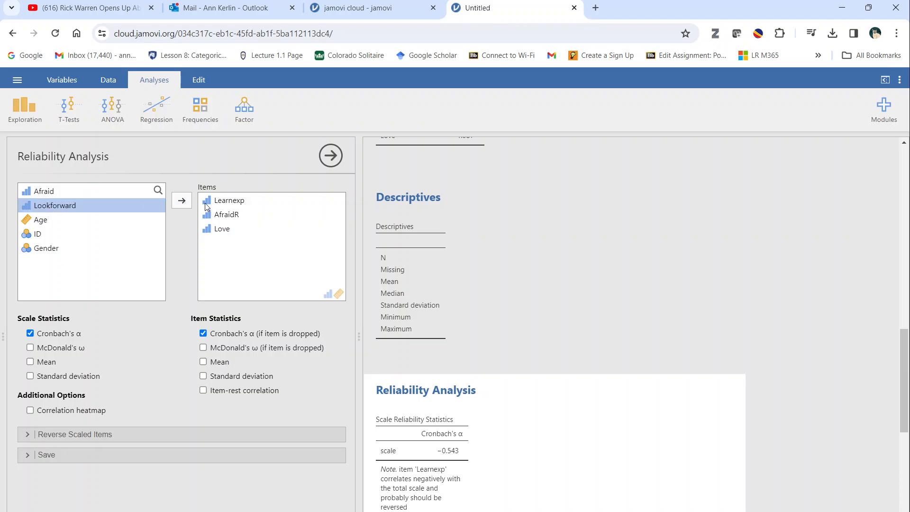
pyautogui.click(181, 201)
# Step: Remove Learnexp from the second Reliability Analysis and review the updated scale and item reliability statistics
pyautogui.scroll(-2, 587, 278)
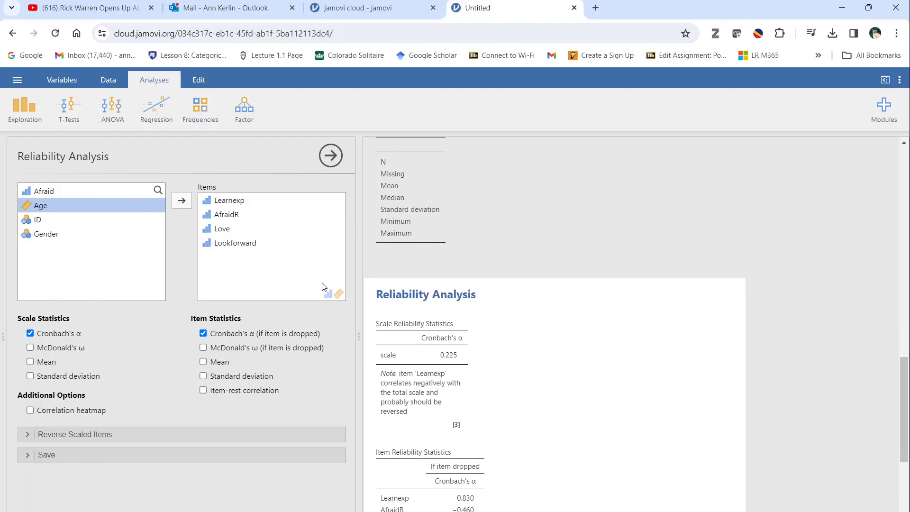
pyautogui.scroll(-3, 526, 283)
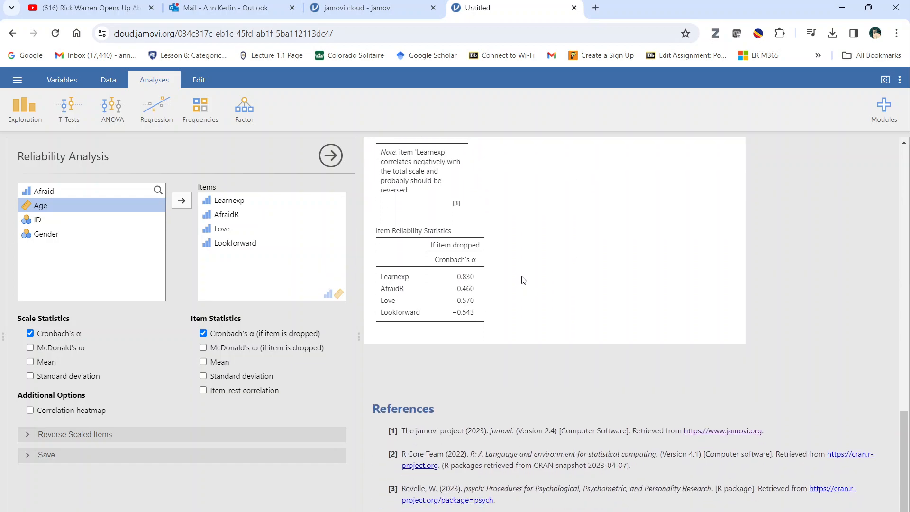
pyautogui.click(232, 199)
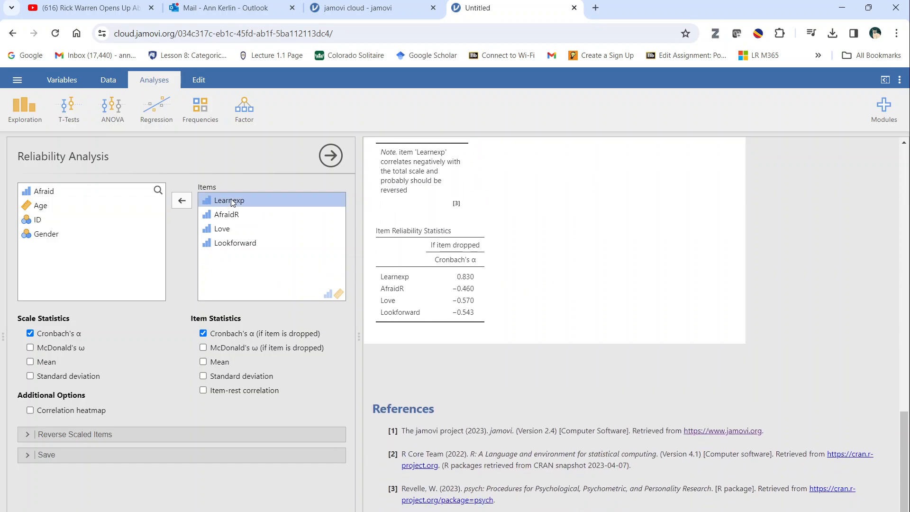
pyautogui.click(182, 200)
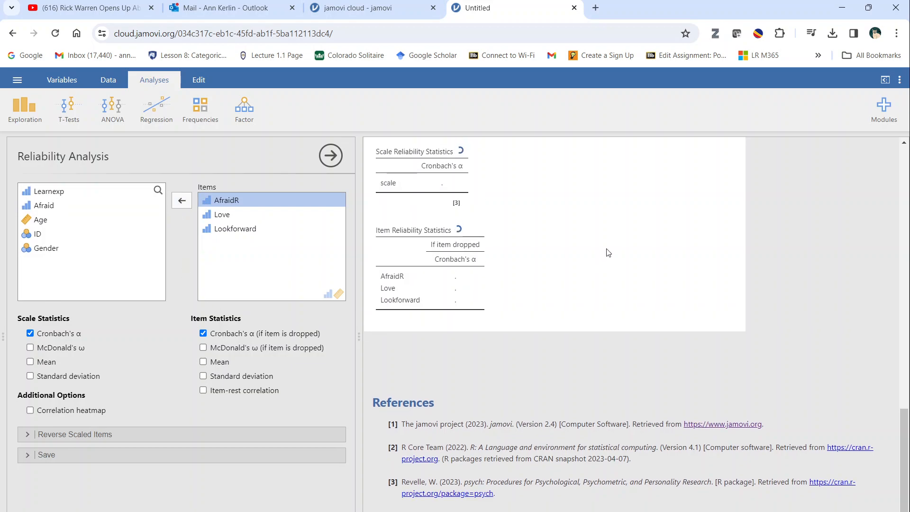
pyautogui.scroll(-1, 608, 283)
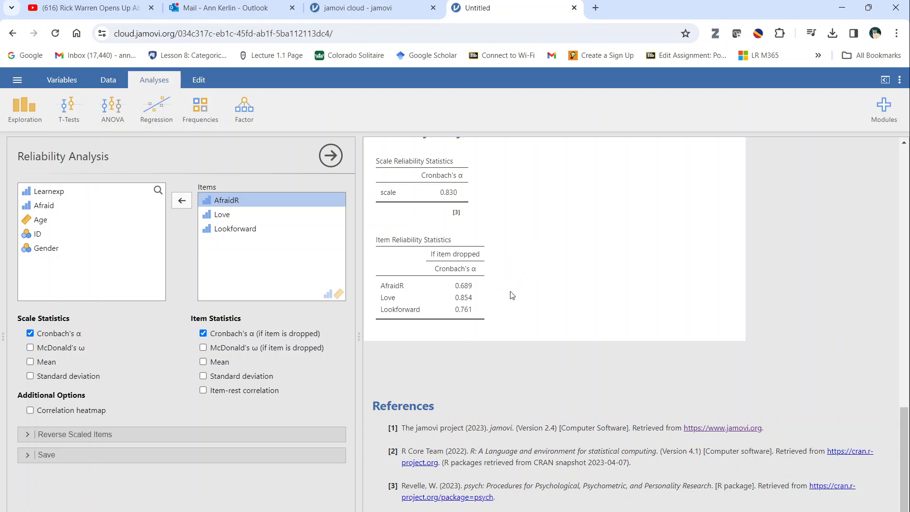
pyautogui.scroll(4, 510, 294)
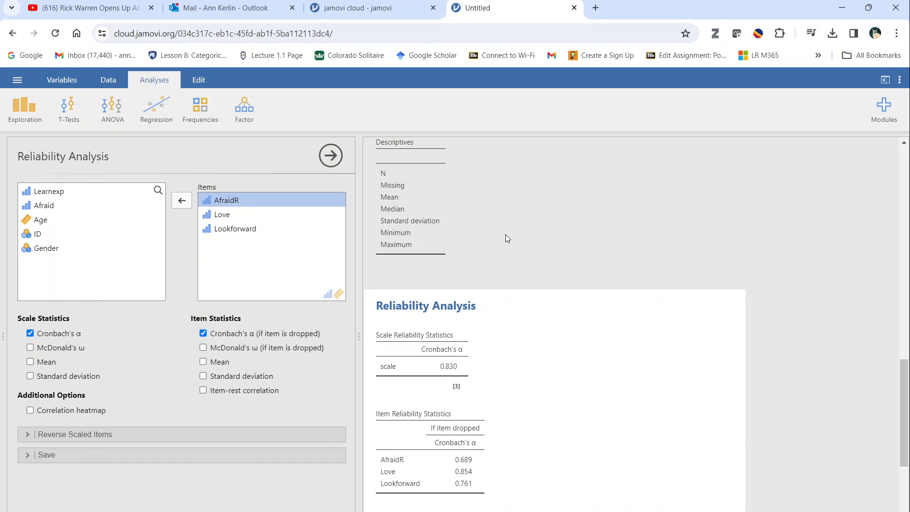
pyautogui.scroll(-3, 505, 234)
pyautogui.scroll(-1, 505, 240)
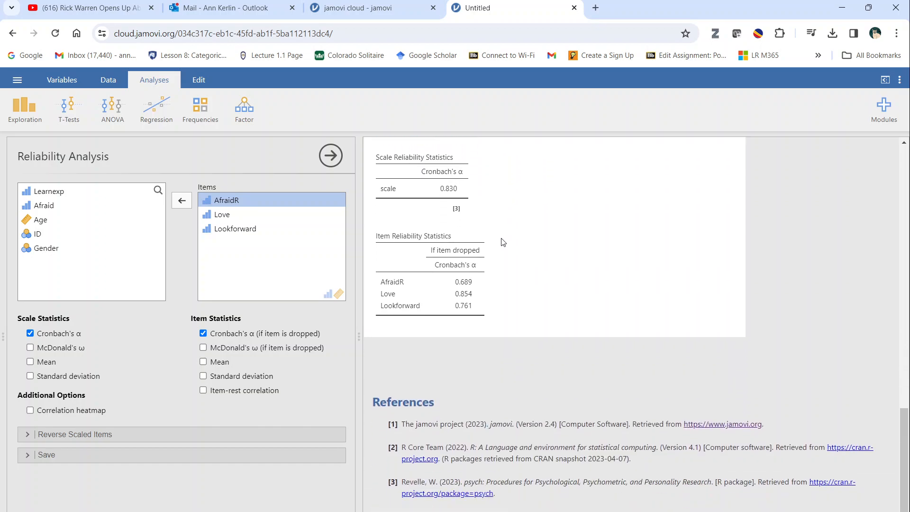
# Step: Look over the results back to the first Descriptives table and examine the available frequencies, t-test, ANOVA, regression and factor analyses
pyautogui.scroll(4, 509, 300)
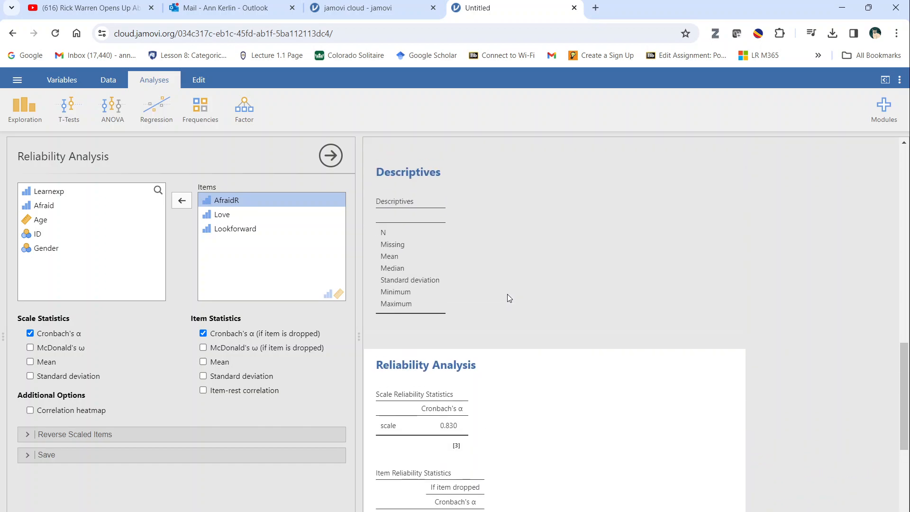
pyautogui.scroll(5, 524, 284)
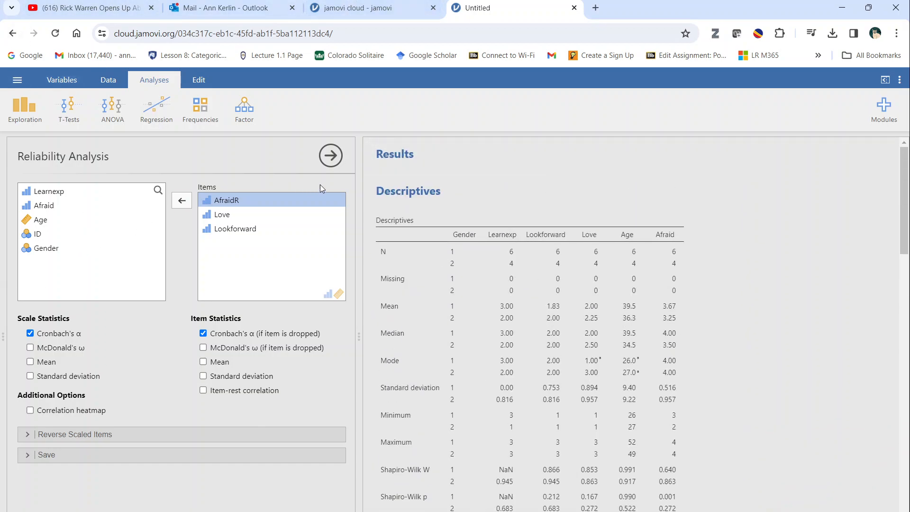
pyautogui.click(205, 107)
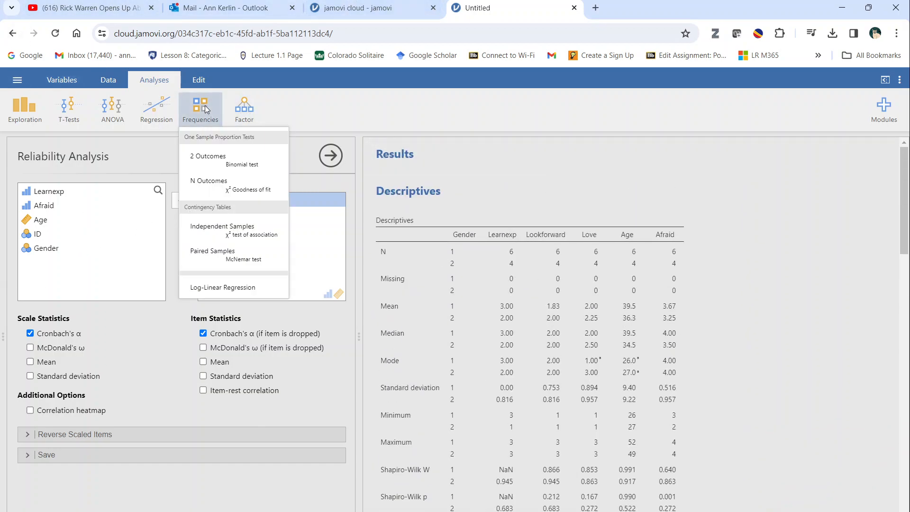
pyautogui.click(72, 107)
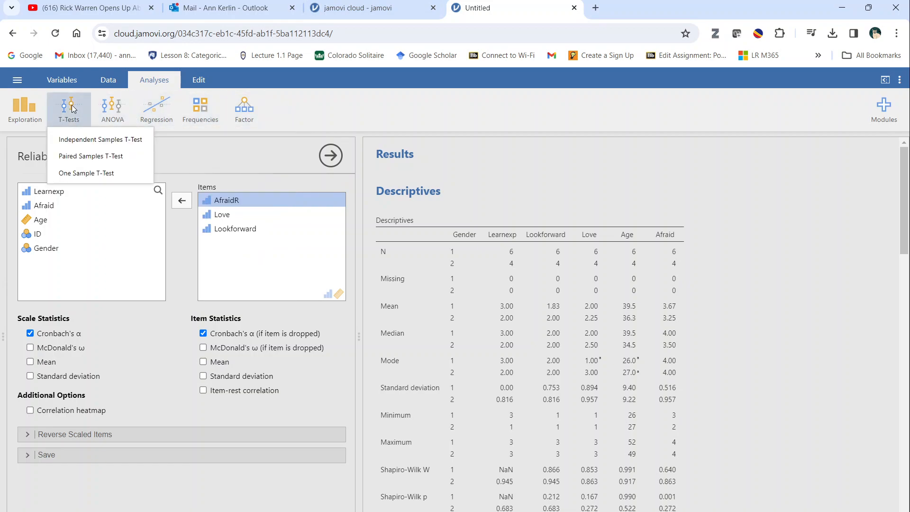
pyautogui.click(118, 109)
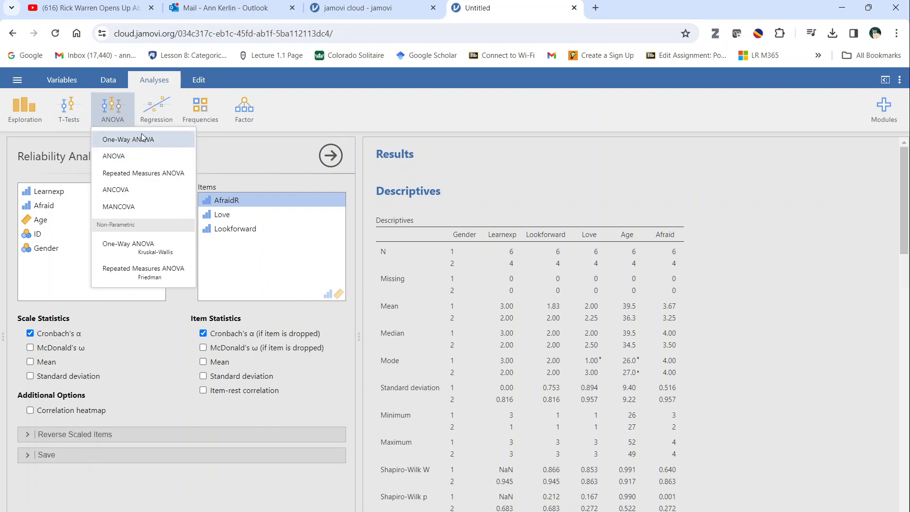
pyautogui.click(156, 108)
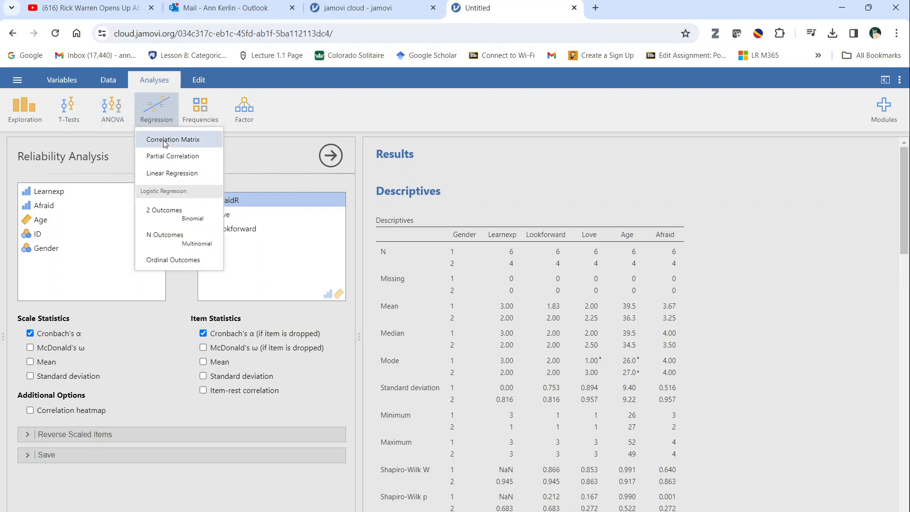
pyautogui.click(198, 104)
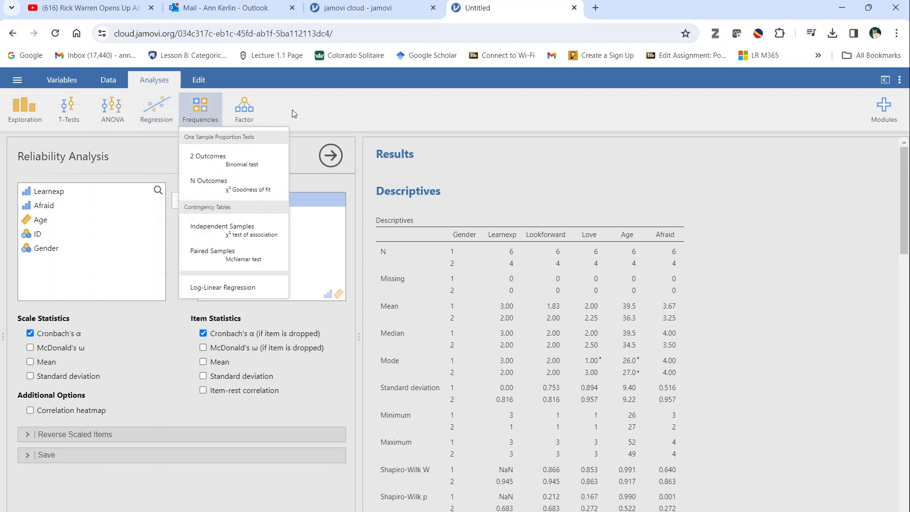
pyautogui.click(233, 114)
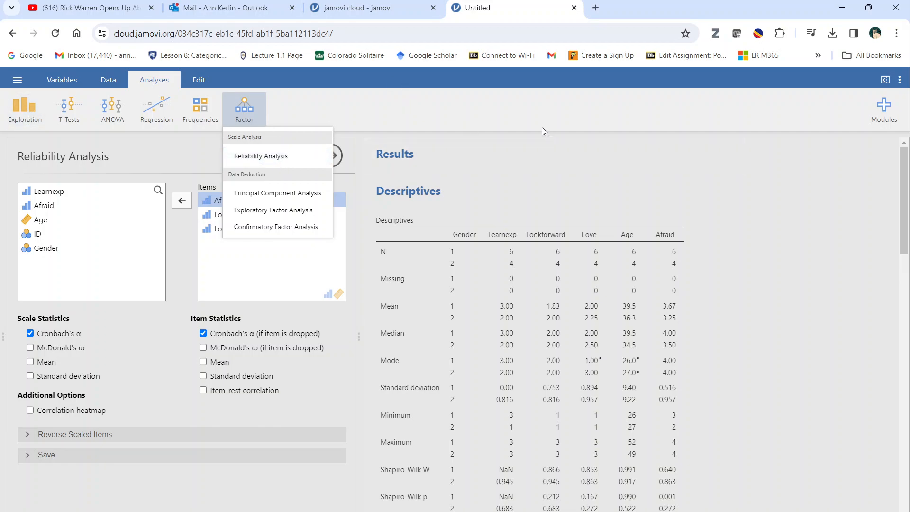
pyautogui.click(527, 132)
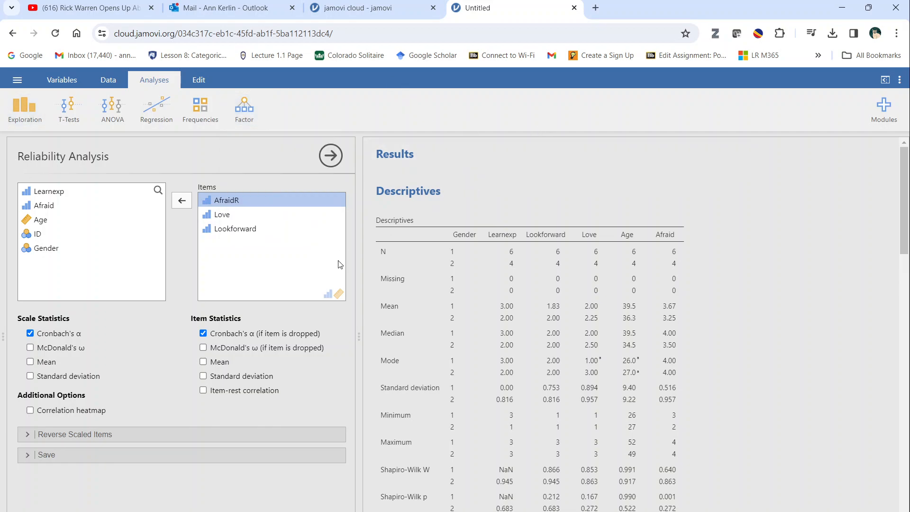
# Step: Sign in to OneDrive and save the project in the Documents folder as Final Jamovi Exercise
pyautogui.click(42, 455)
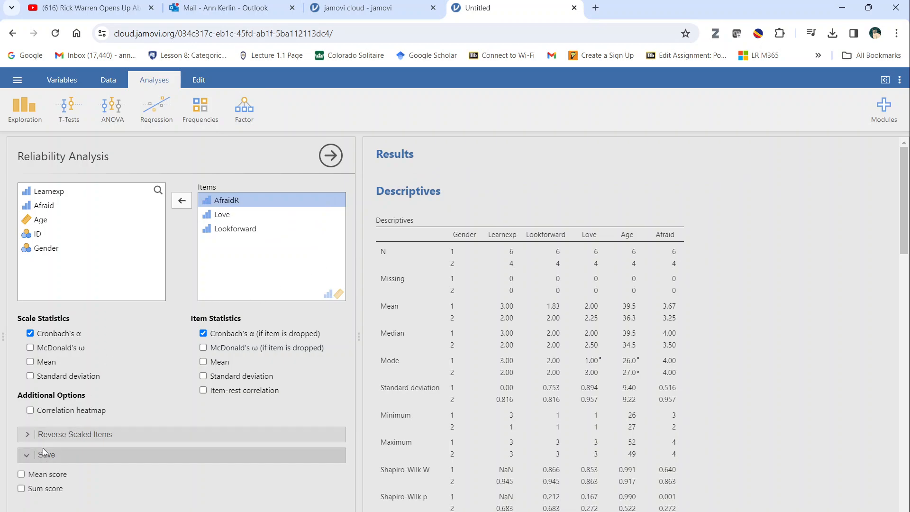
pyautogui.scroll(-3, 592, 207)
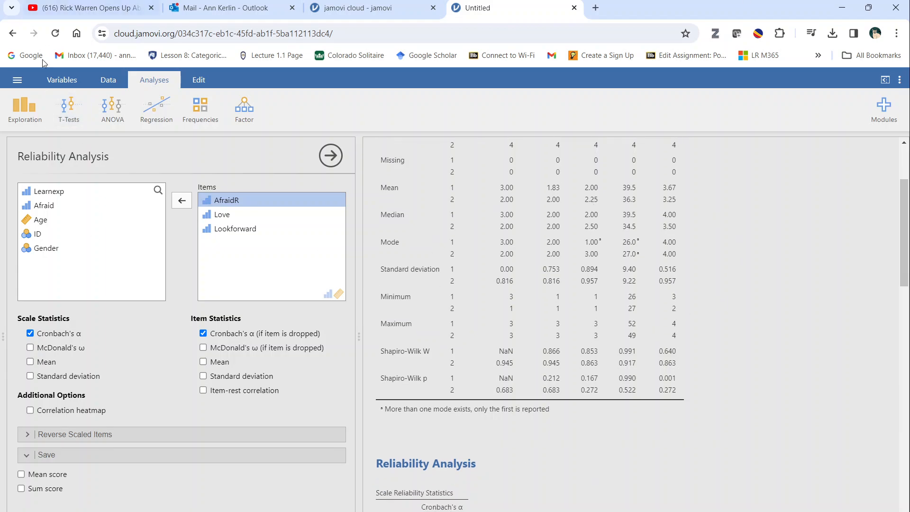
pyautogui.click(18, 82)
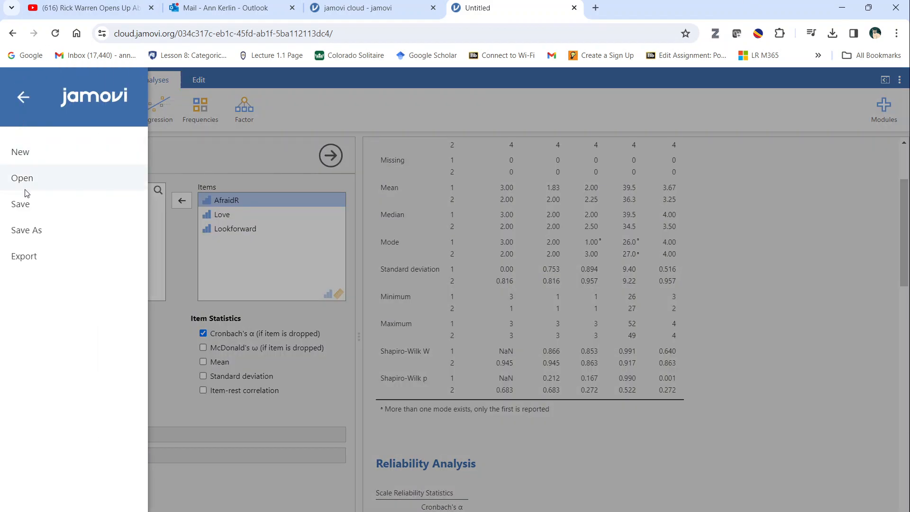
pyautogui.click(30, 231)
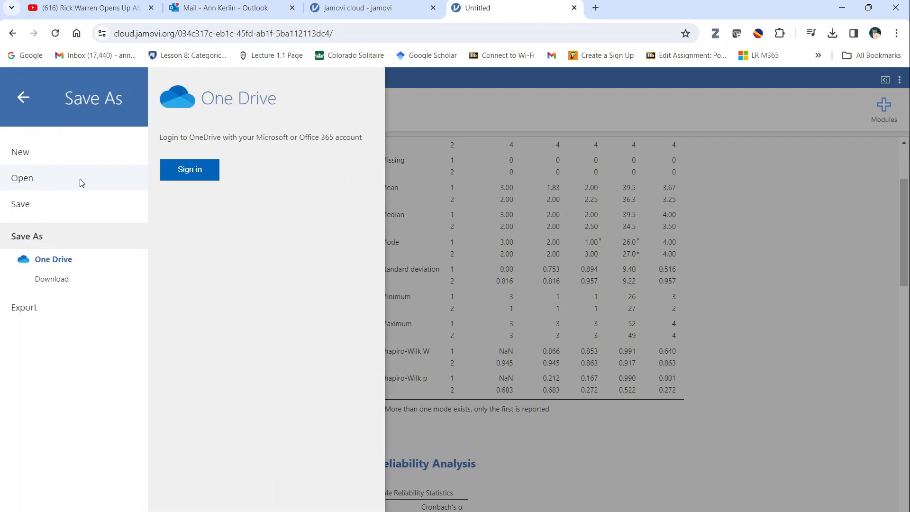
pyautogui.click(176, 175)
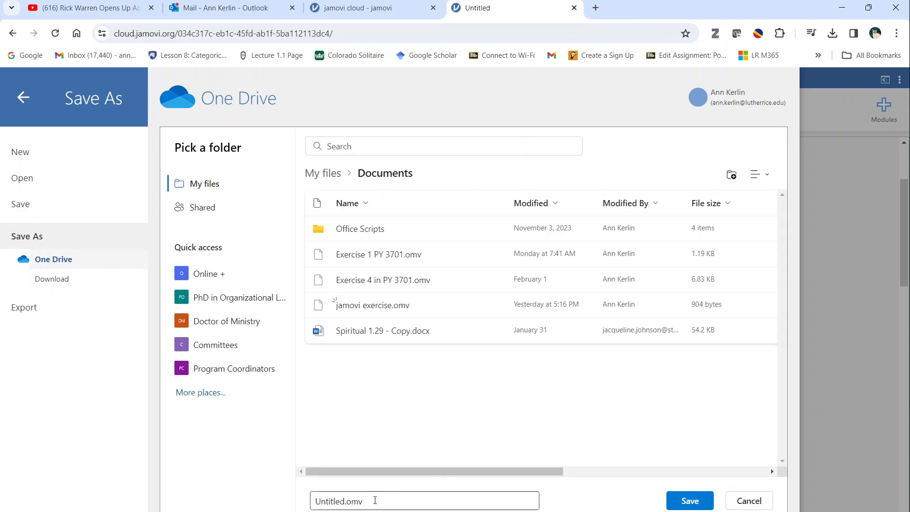
pyautogui.moveTo(375, 500); pyautogui.dragTo(281, 507)
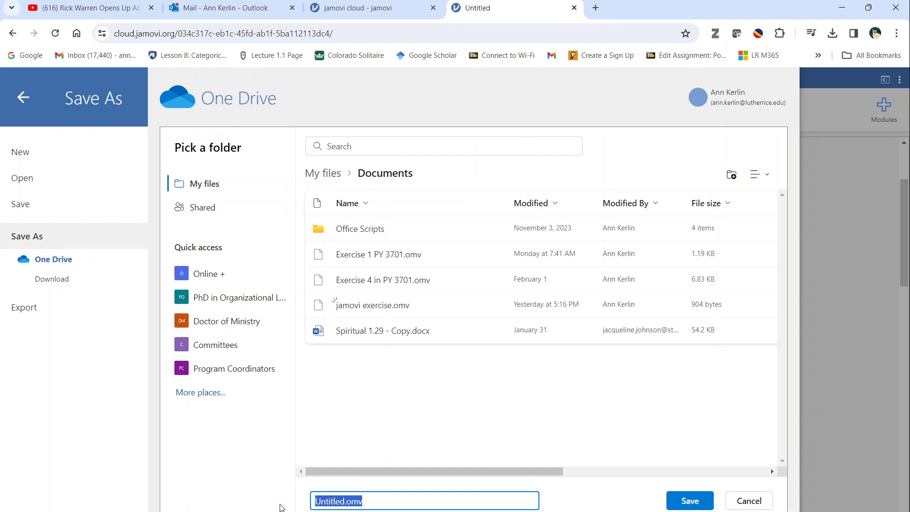
pyautogui.write('Final Jamovi Exercise')
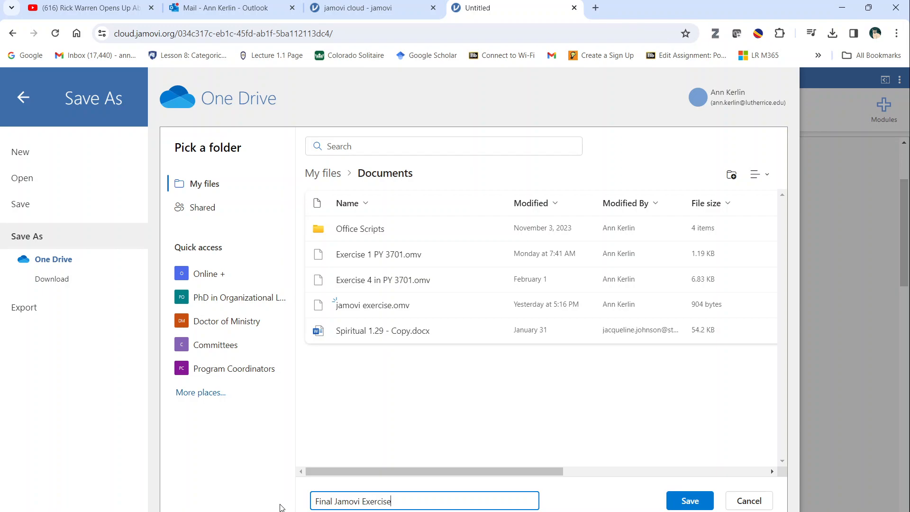
pyautogui.click(680, 505)
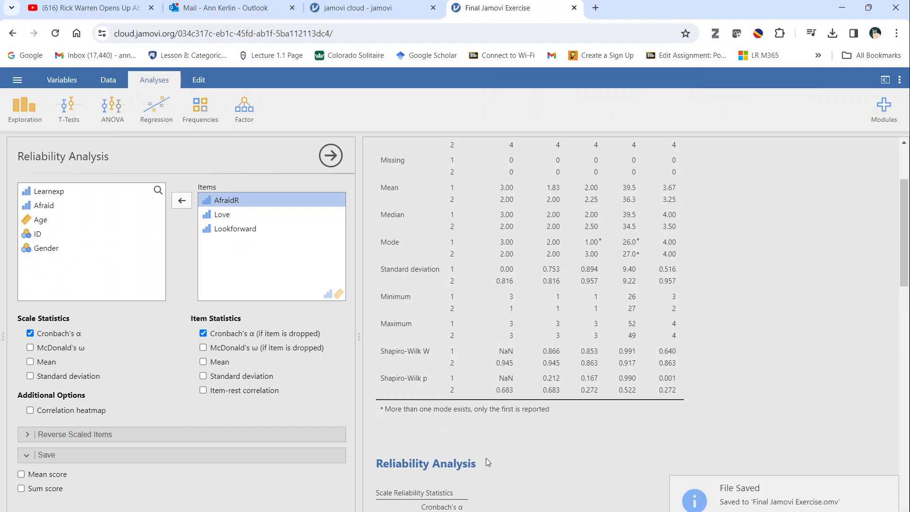
pyautogui.scroll(-3, 493, 450)
pyautogui.scroll(5, 497, 443)
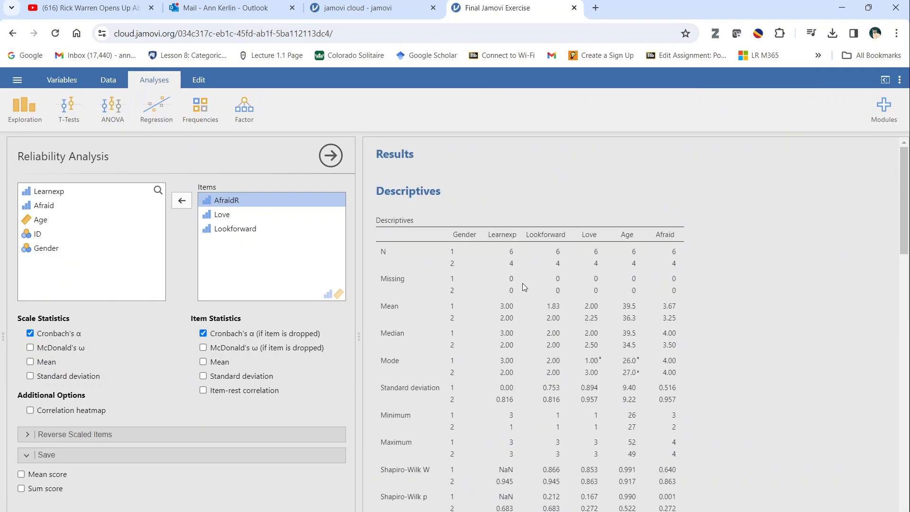